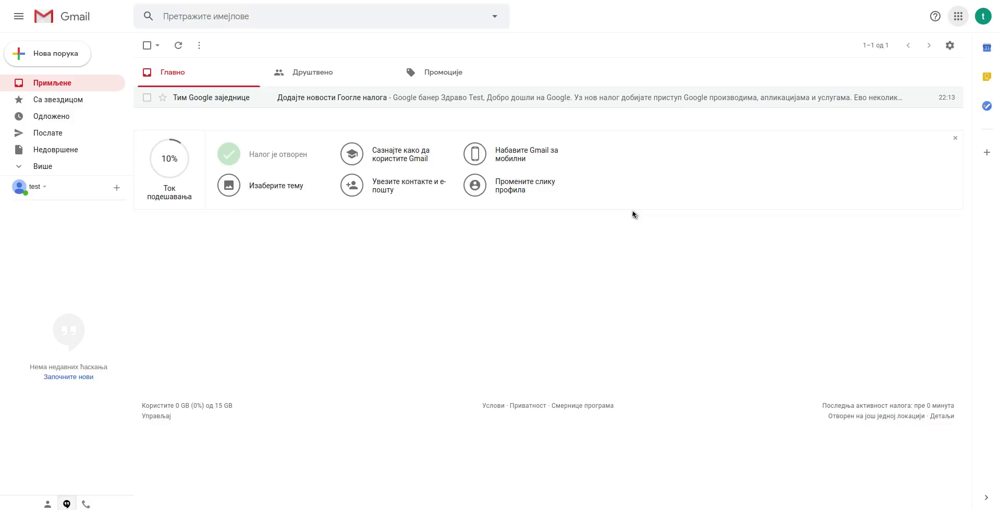
{"action": "left_click", "coordinate": [958, 19]}
{"action": "scroll", "coordinate": [952, 176], "scroll_direction": "down", "scroll_amount": 1}
{"action": "scroll", "coordinate": [921, 187], "scroll_direction": "down", "scroll_amount": 1}
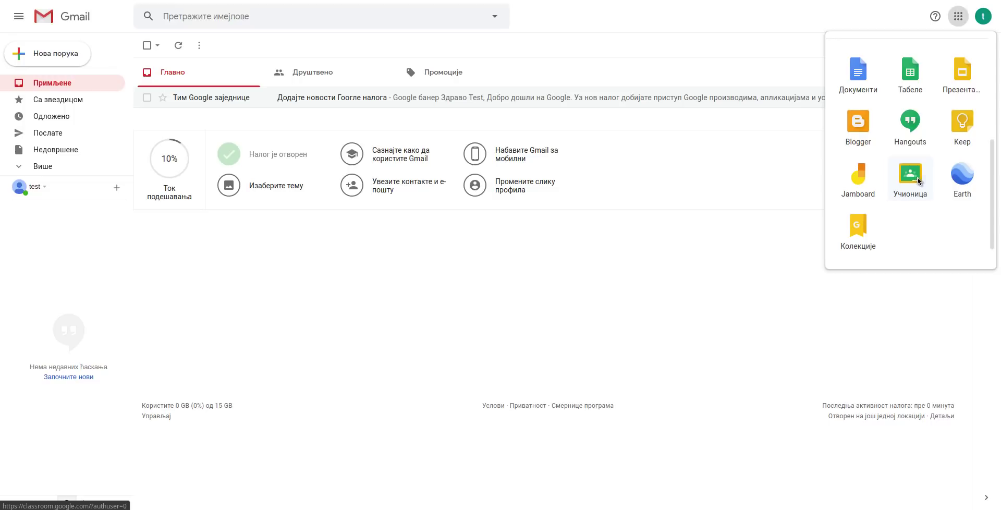
{"action": "left_click", "coordinate": [917, 179]}
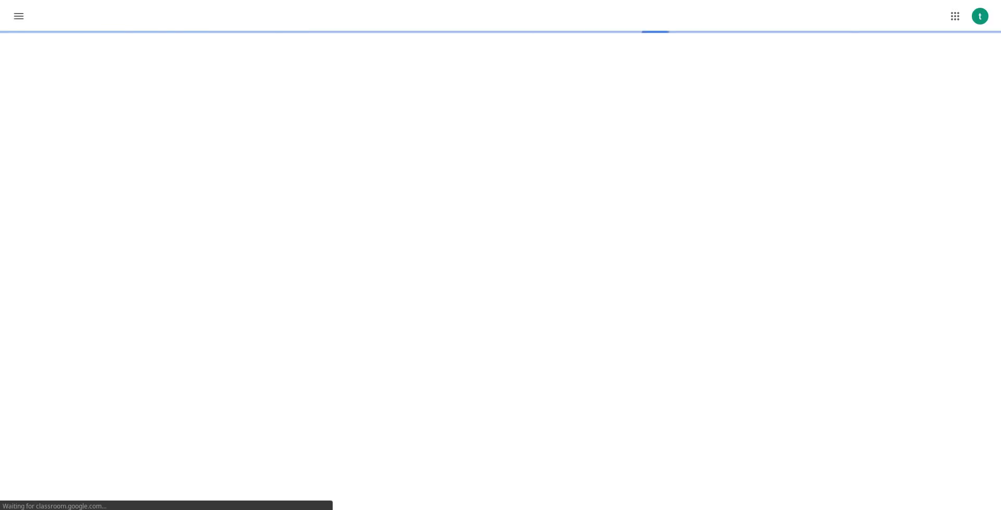
{"action": "key", "text": "ctrl+w"}
- Open Google Classroom (Учионица) from the Google apps list
{"action": "left_click", "coordinate": [954, 14]}
{"action": "left_click", "coordinate": [958, 16]}
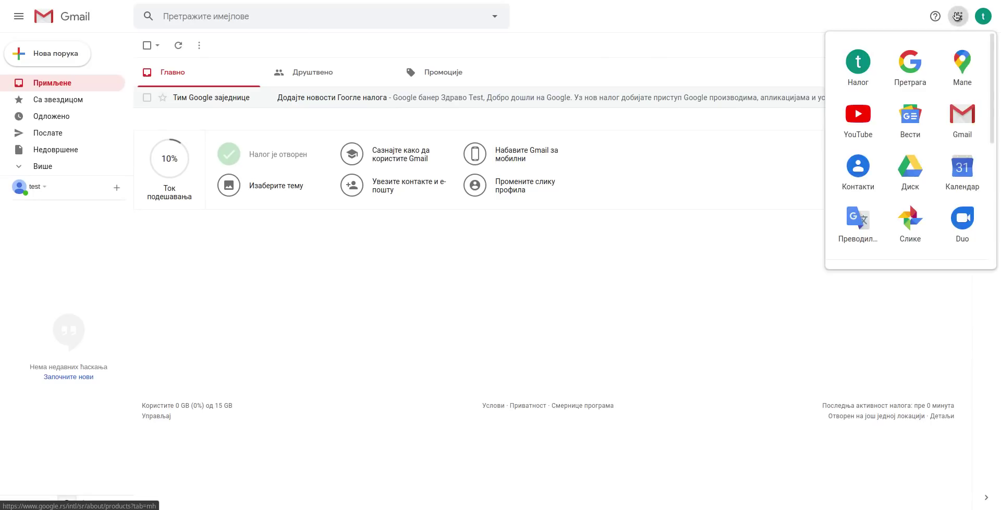
{"action": "scroll", "coordinate": [911, 209], "scroll_direction": "down", "scroll_amount": 4}
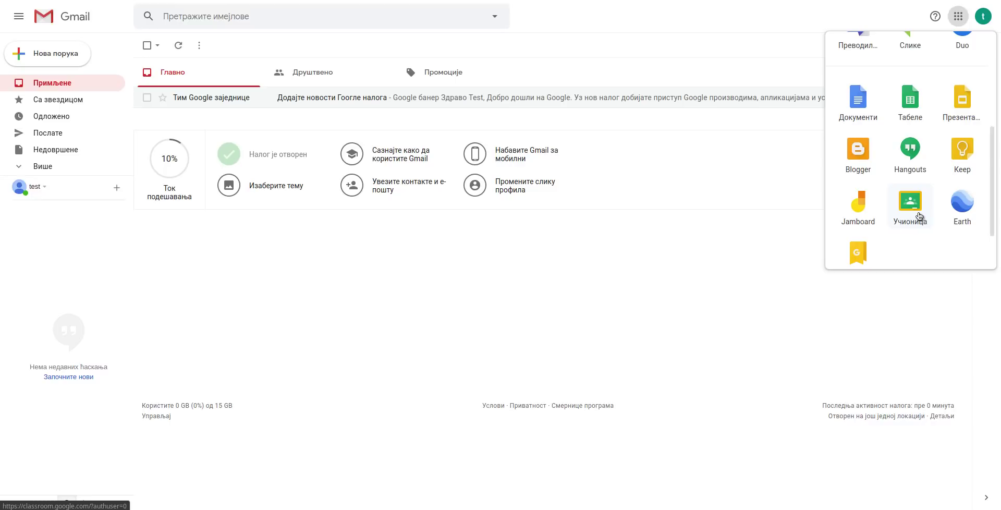
{"action": "left_click", "coordinate": [918, 215]}
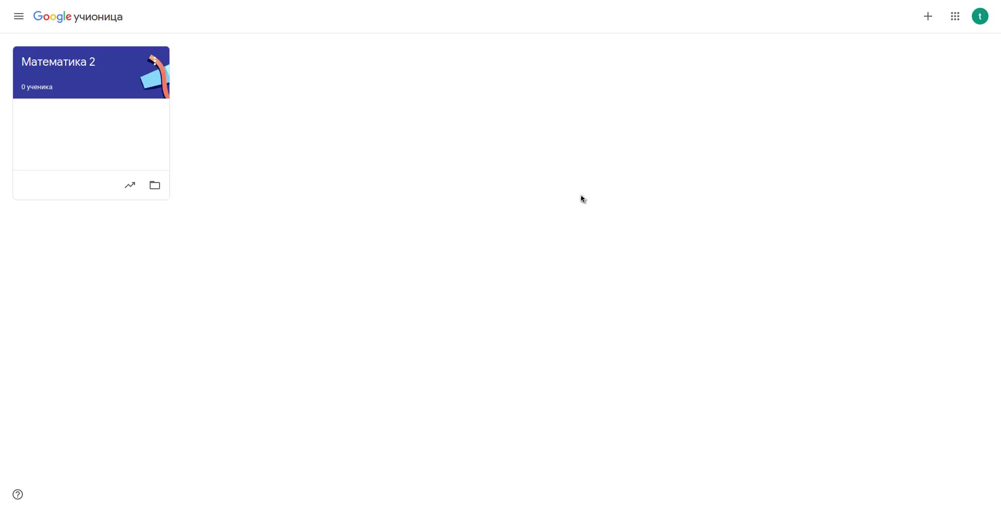
- View the dialog for joining a course with a course code, and dismiss it without joining
{"action": "left_click", "coordinate": [931, 19]}
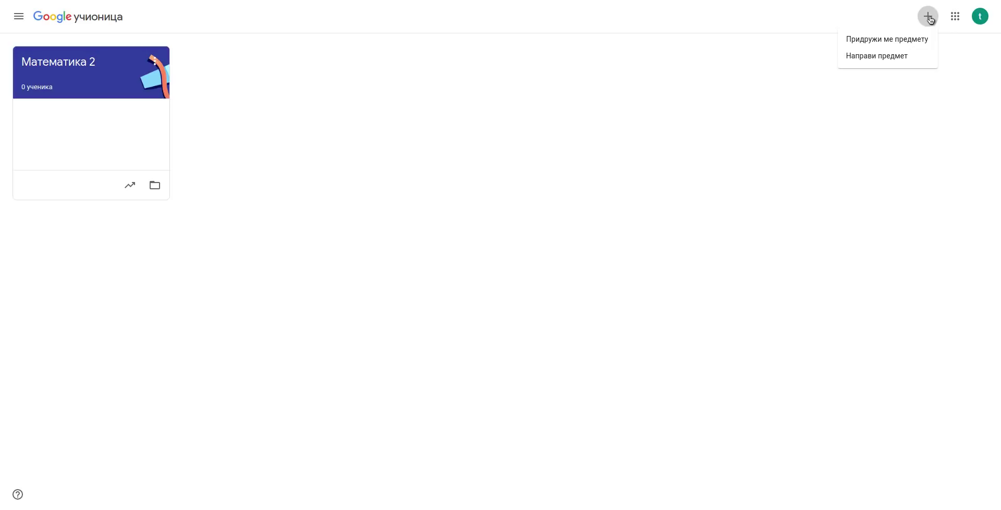
{"action": "left_click", "coordinate": [885, 39]}
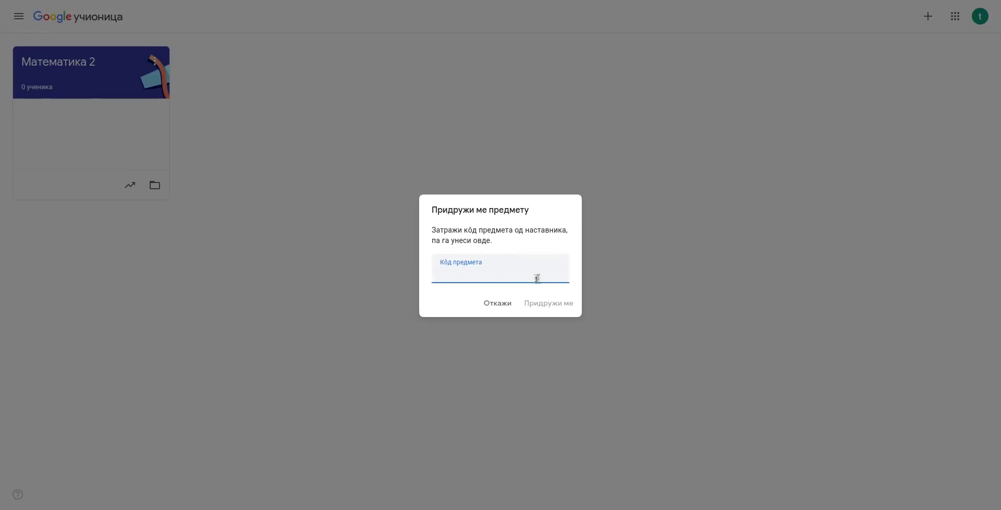
{"action": "left_click", "coordinate": [502, 305]}
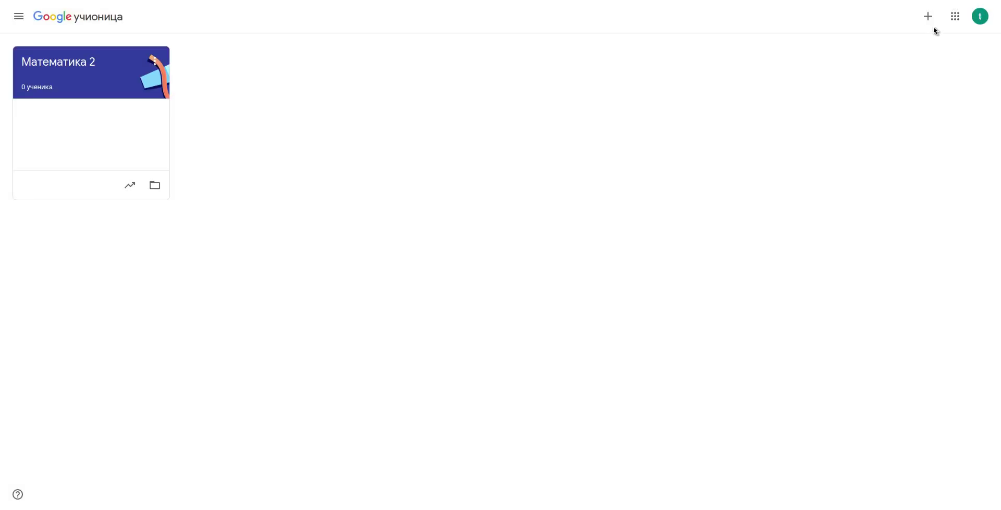
- Start creating a course, acknowledging the notice about not using Classroom at a school with students
{"action": "left_click", "coordinate": [924, 17]}
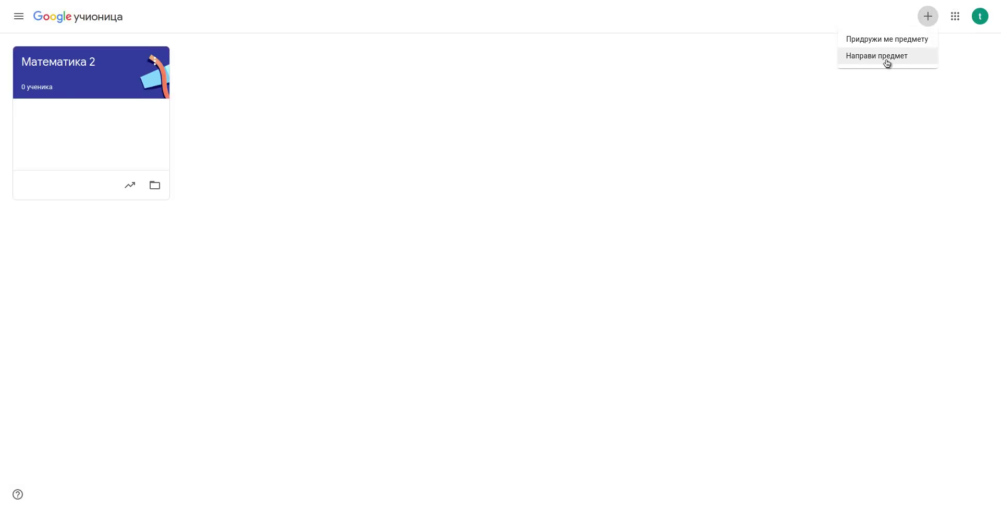
{"action": "left_click", "coordinate": [887, 62]}
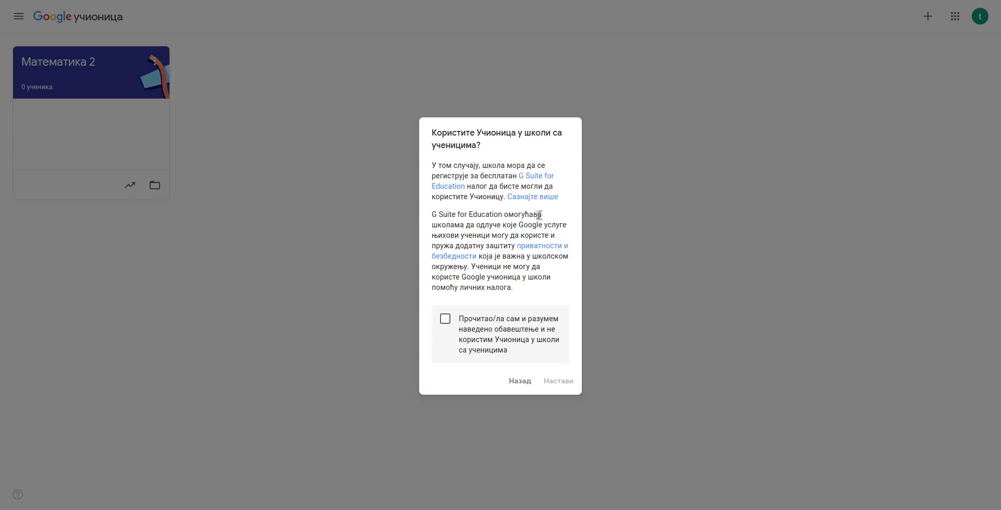
{"action": "triple_click", "coordinate": [461, 228]}
{"action": "left_click", "coordinate": [556, 293]}
{"action": "left_click", "coordinate": [445, 318]}
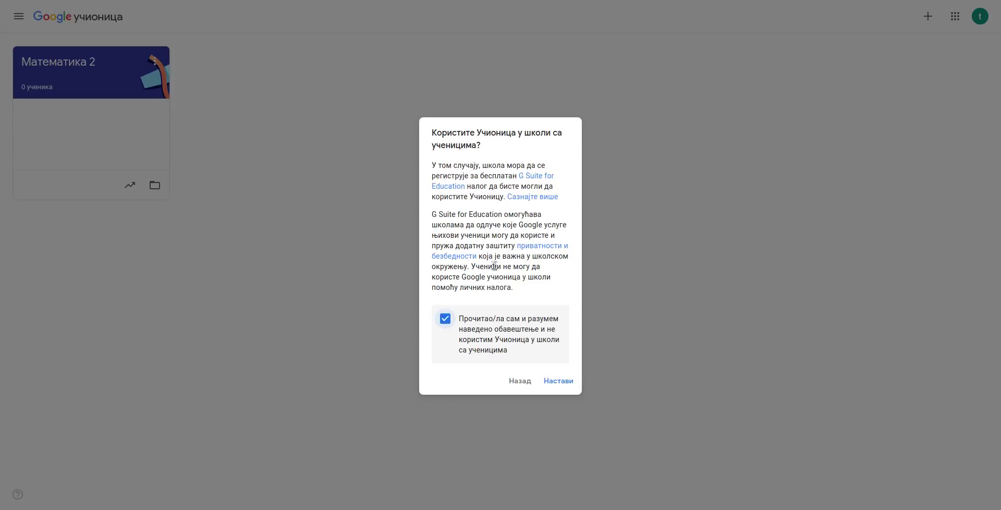
{"action": "left_click", "coordinate": [566, 383]}
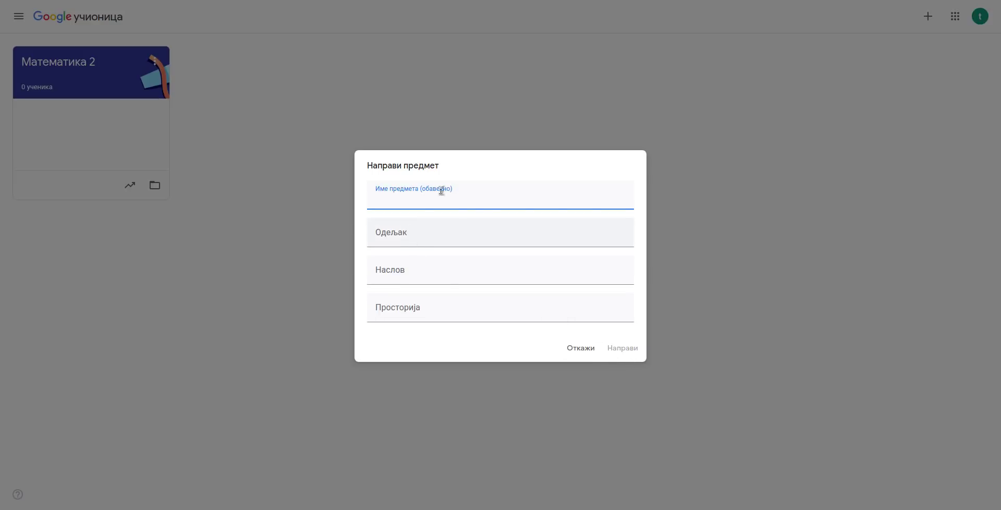
- Look through the name, section, title and room fields of the new course form, and cancel it
{"action": "left_click", "coordinate": [419, 238]}
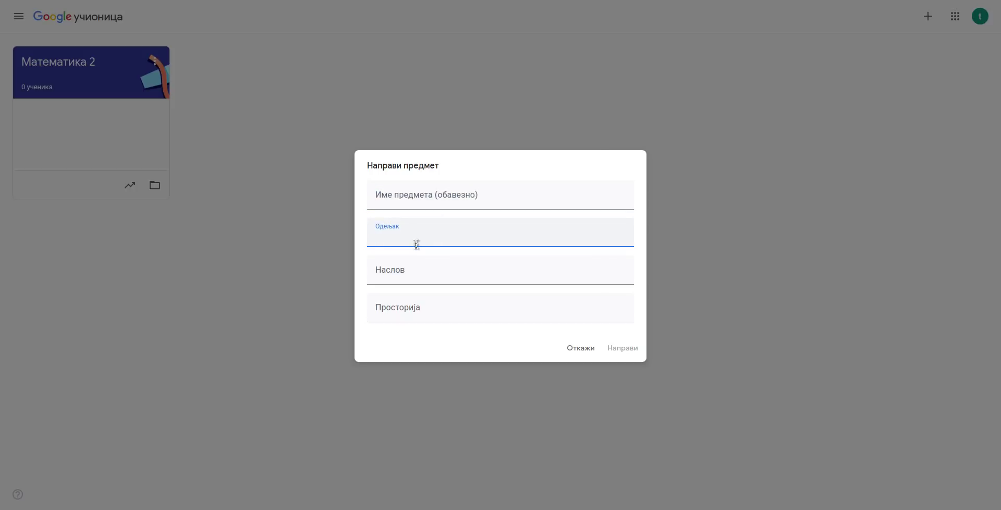
{"action": "left_click", "coordinate": [426, 279]}
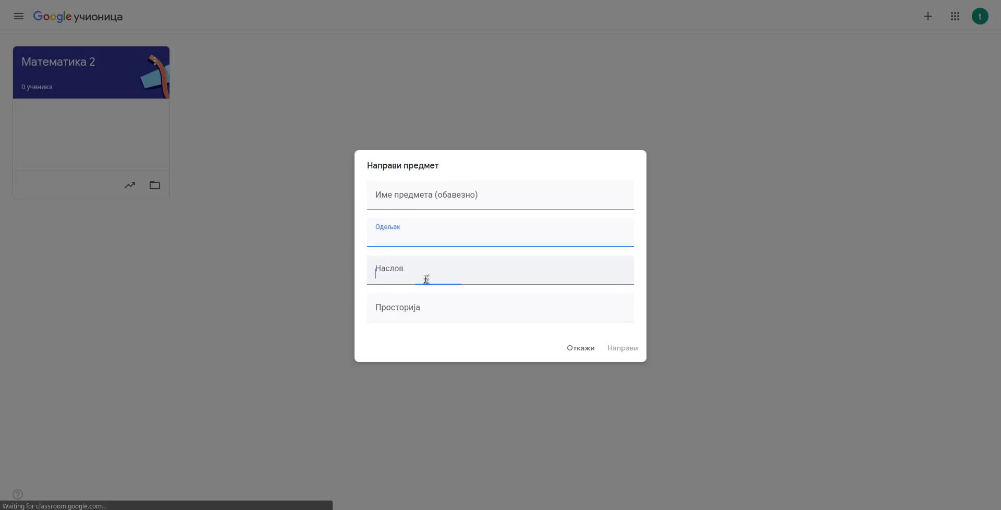
{"action": "left_click", "coordinate": [427, 308]}
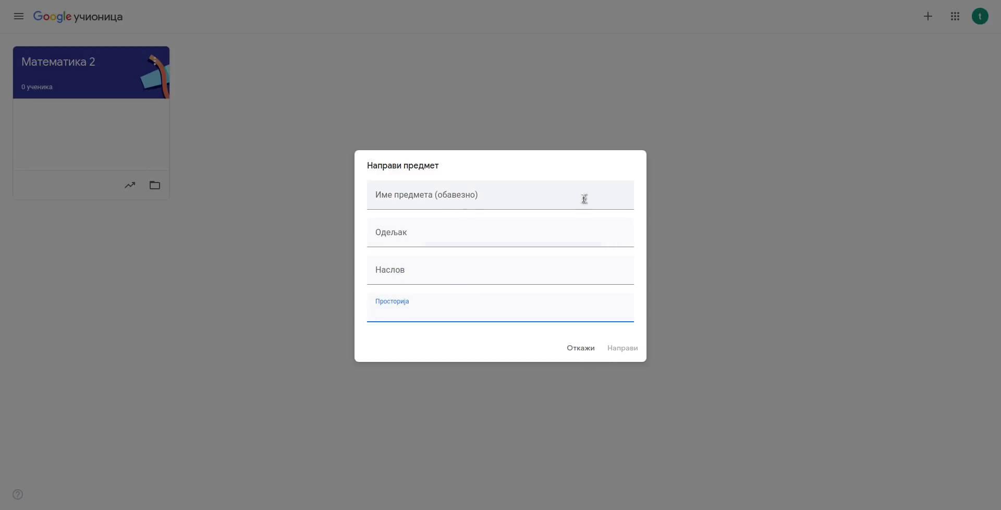
{"action": "left_click", "coordinate": [411, 198]}
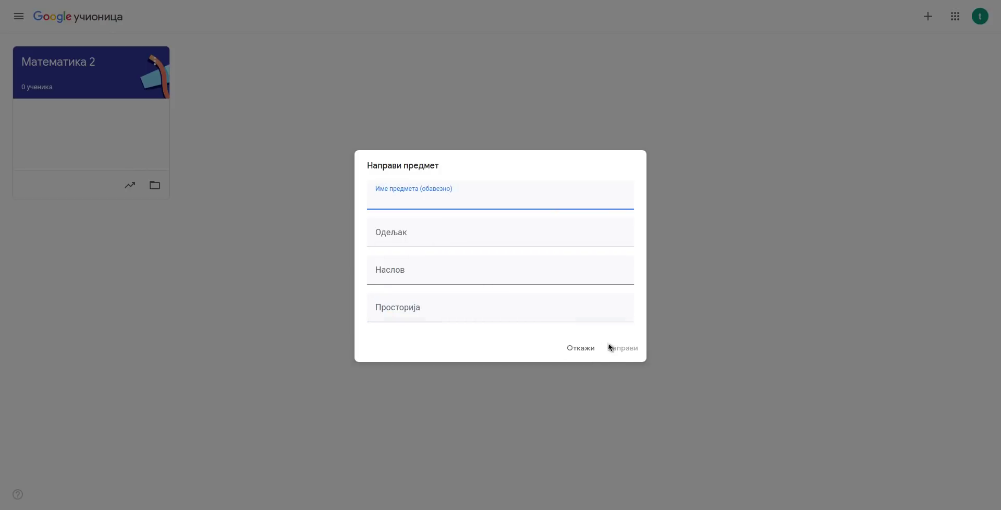
{"action": "left_click", "coordinate": [582, 348]}
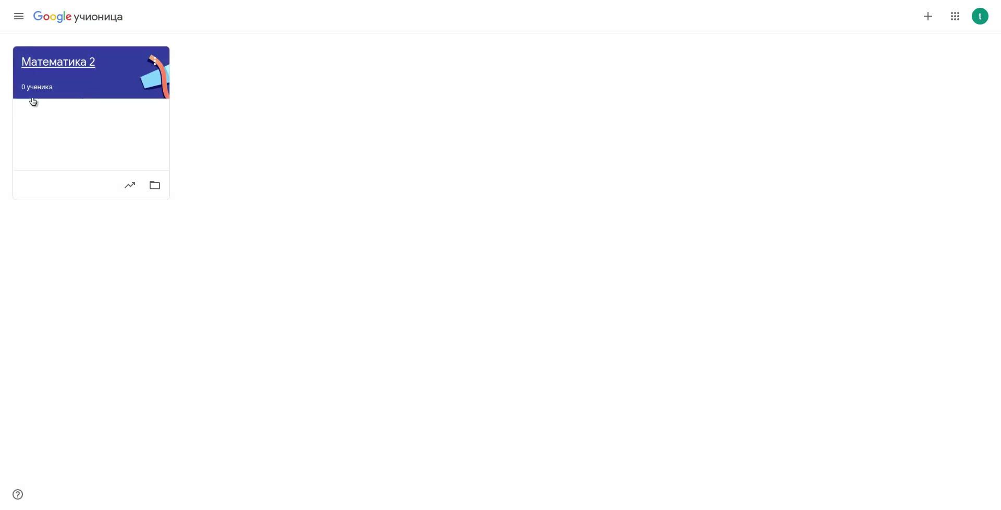
- Open the Математика 2 course and post the announcement "Добро дошли!" to all students in its stream
{"action": "left_click", "coordinate": [49, 63]}
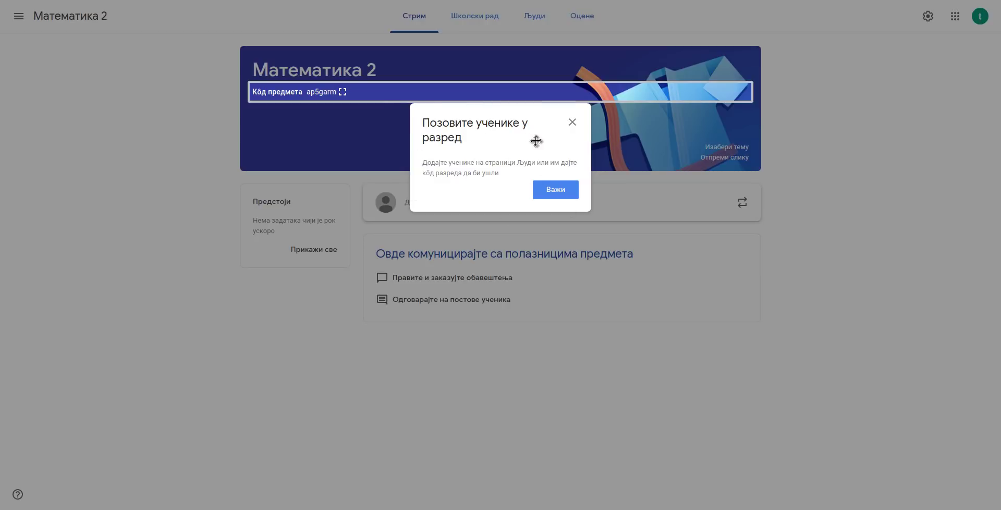
{"action": "left_click", "coordinate": [568, 194]}
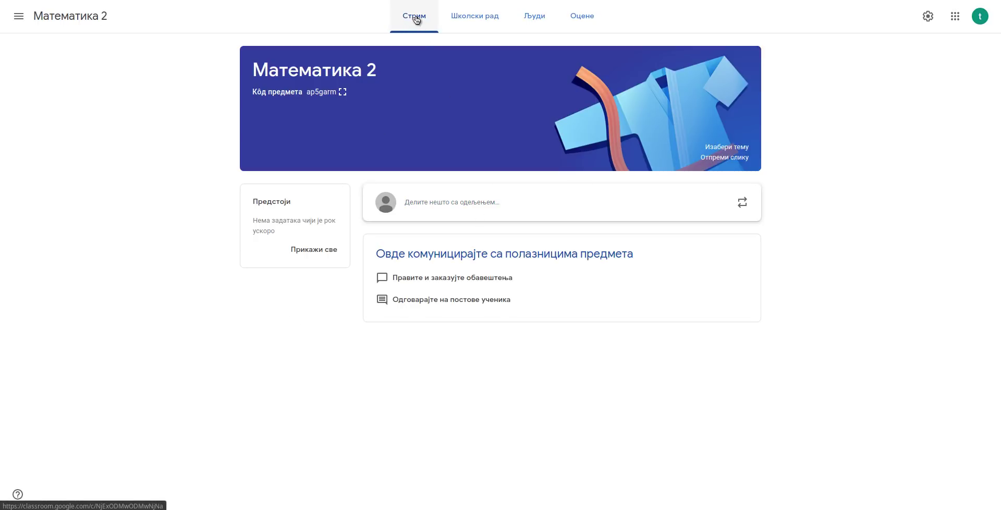
{"action": "left_click", "coordinate": [499, 211]}
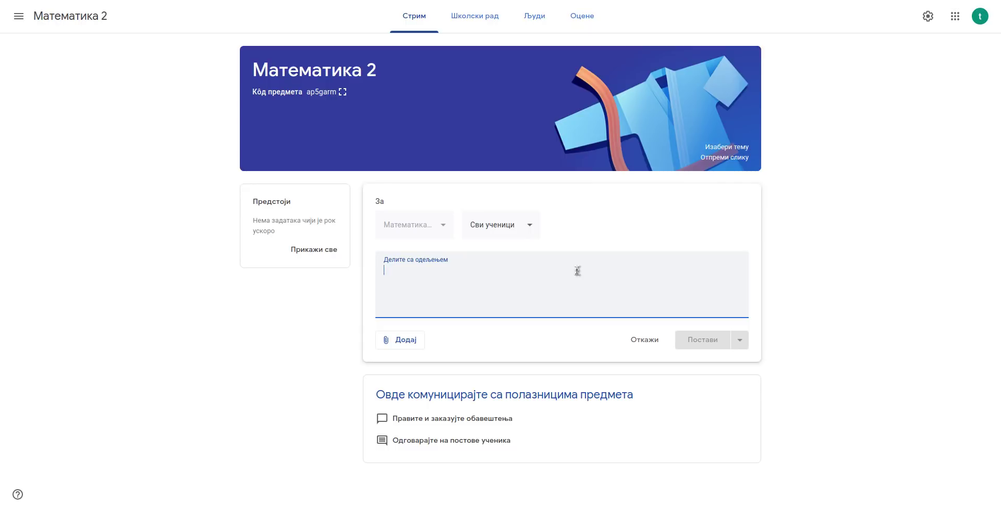
{"action": "type", "text": "Д"}
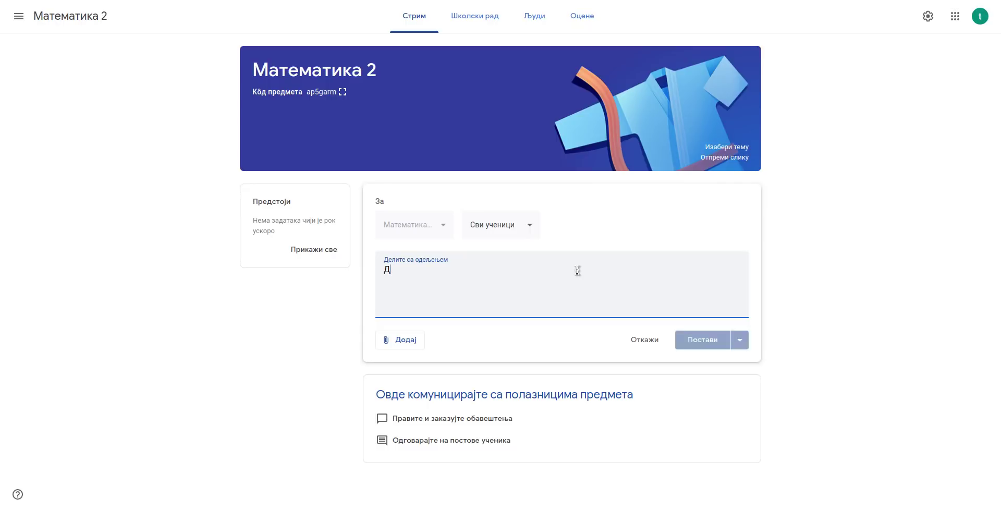
{"action": "type", "text": "обро"}
{"action": "key", "text": "BackSpace"}
{"action": "key", "text": "BackSpace"}
{"action": "type", "text": "о до"}
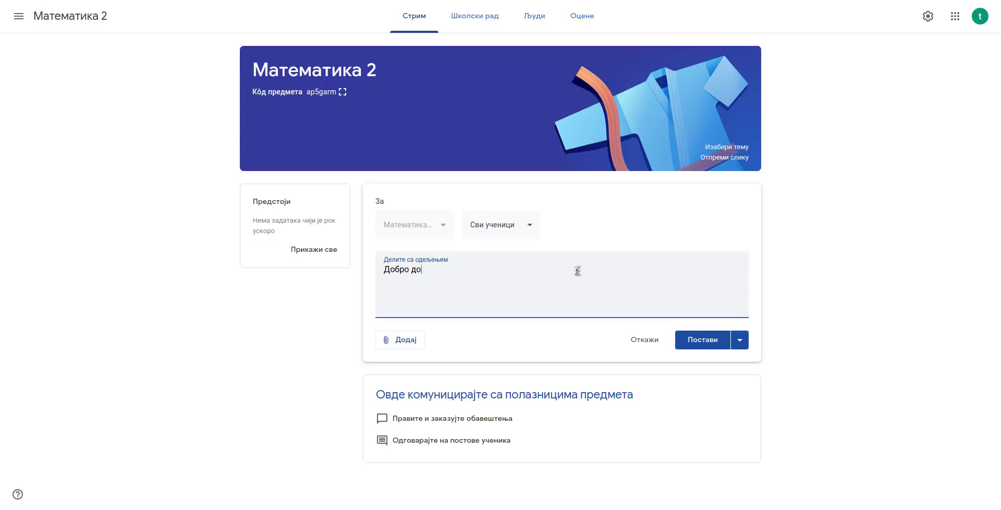
{"action": "type", "text": "шли!"}
{"action": "left_click", "coordinate": [699, 342]}
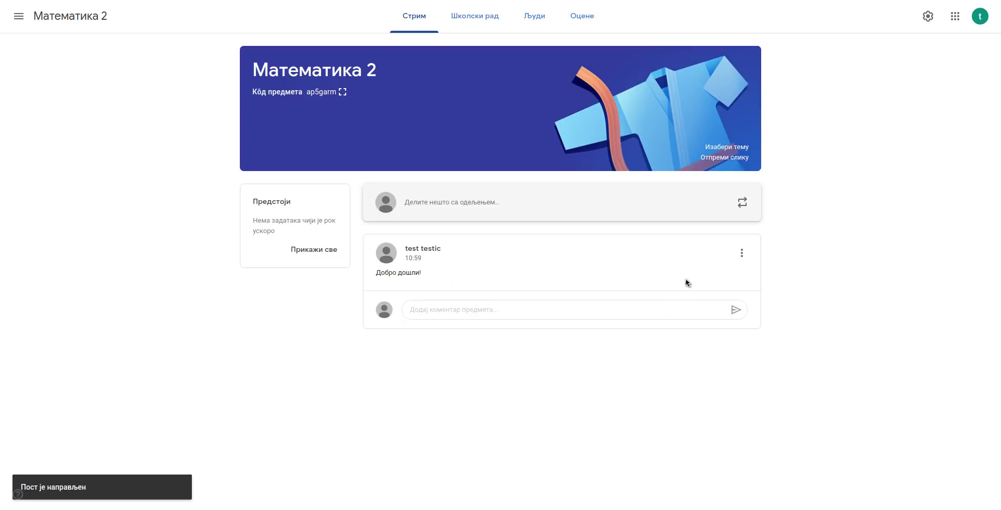
- Copy the link to the "Добро дошли!" announcement in the stream
{"action": "left_click_drag", "start_coordinate": [440, 273], "coordinate": [373, 278]}
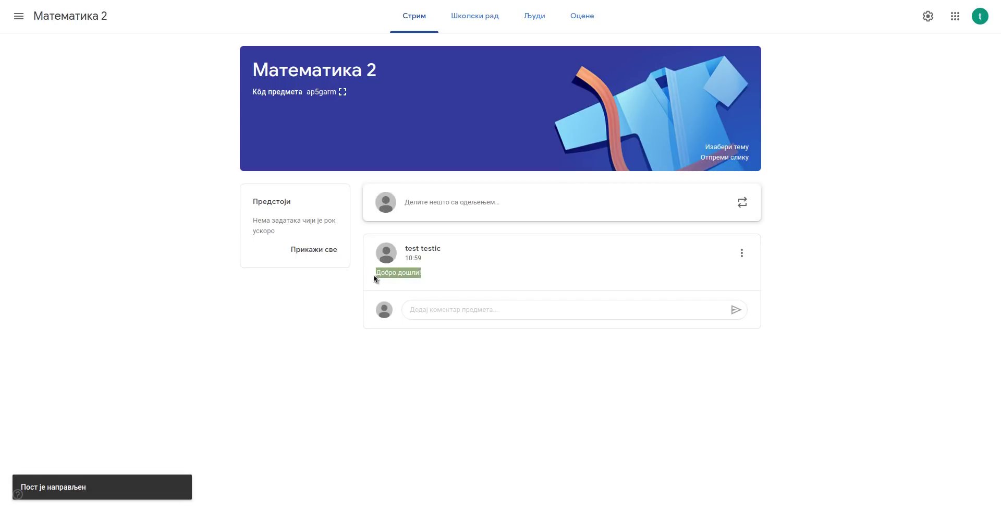
{"action": "left_click", "coordinate": [544, 275]}
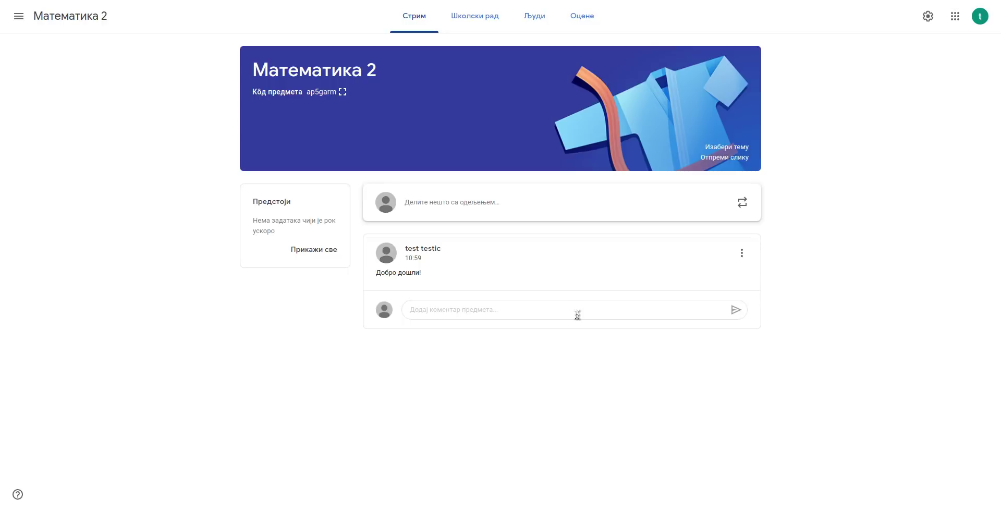
{"action": "left_click", "coordinate": [741, 254]}
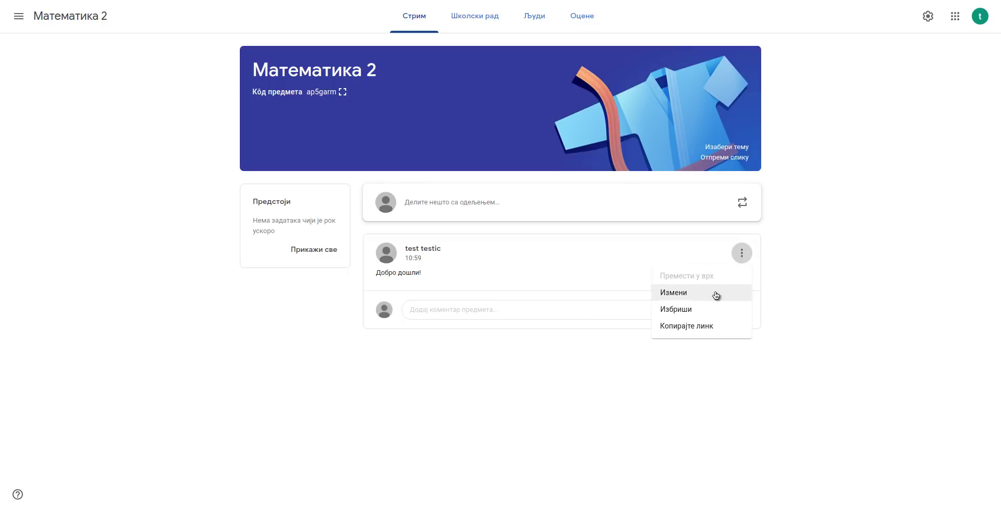
{"action": "left_click", "coordinate": [703, 328]}
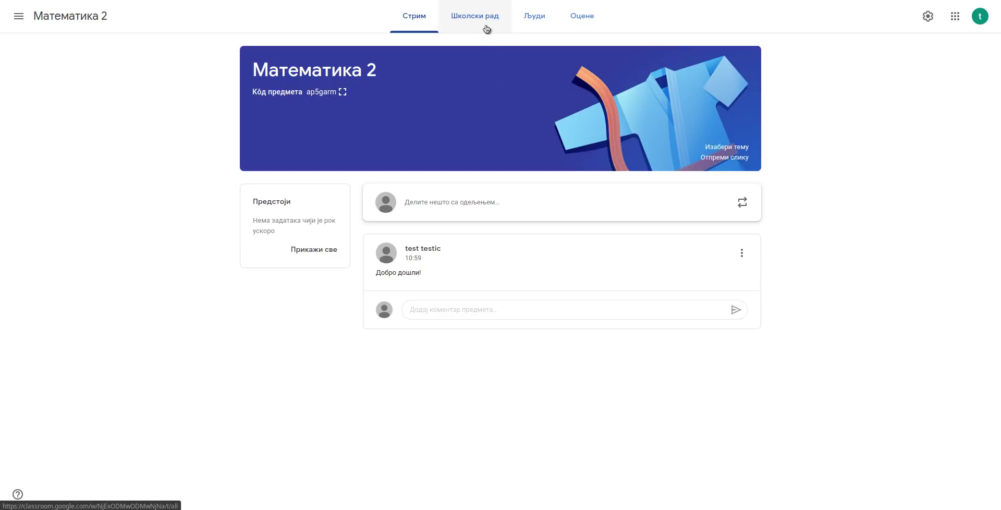
- Add a topic named "Множење" to the classwork (Школски рад) of the course
{"action": "left_click", "coordinate": [469, 27]}
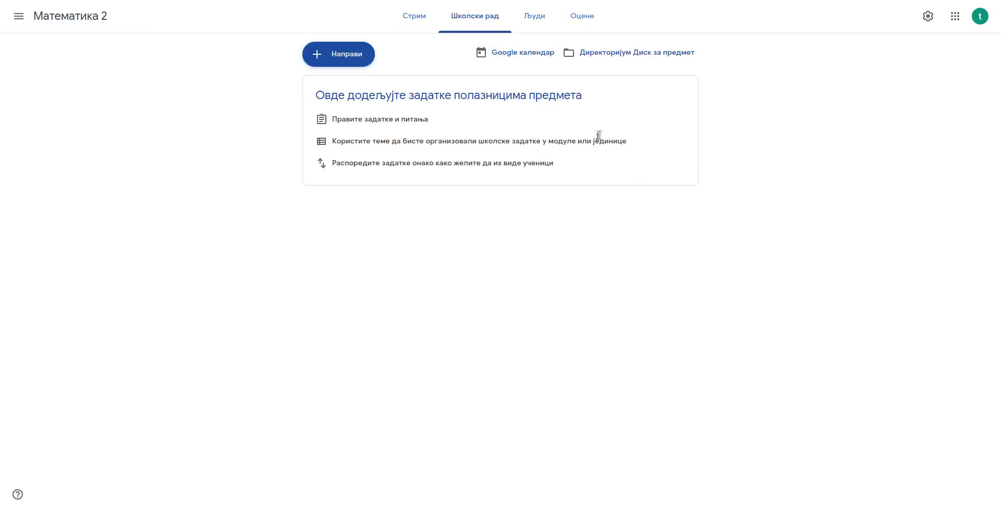
{"action": "left_click_drag", "start_coordinate": [315, 94], "coordinate": [596, 100]}
{"action": "left_click_drag", "start_coordinate": [448, 128], "coordinate": [319, 117]}
{"action": "left_click", "coordinate": [408, 118]}
{"action": "left_click", "coordinate": [343, 63]}
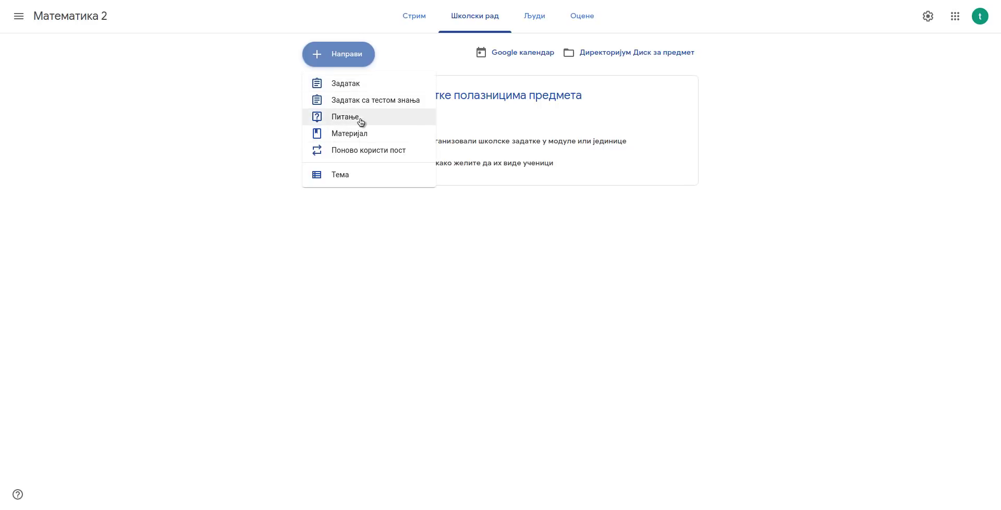
{"action": "left_click", "coordinate": [361, 178]}
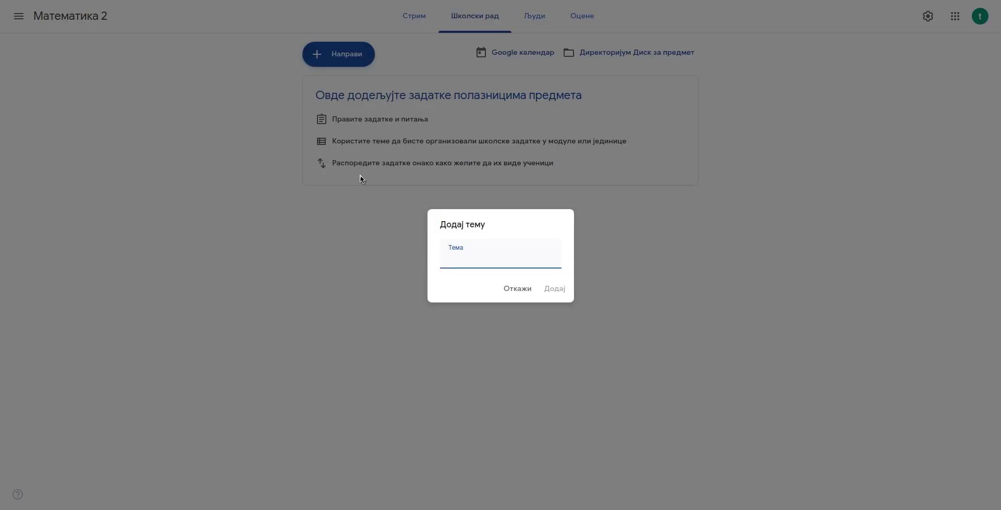
{"action": "type", "text": "Множење"}
{"action": "left_click", "coordinate": [552, 291]}
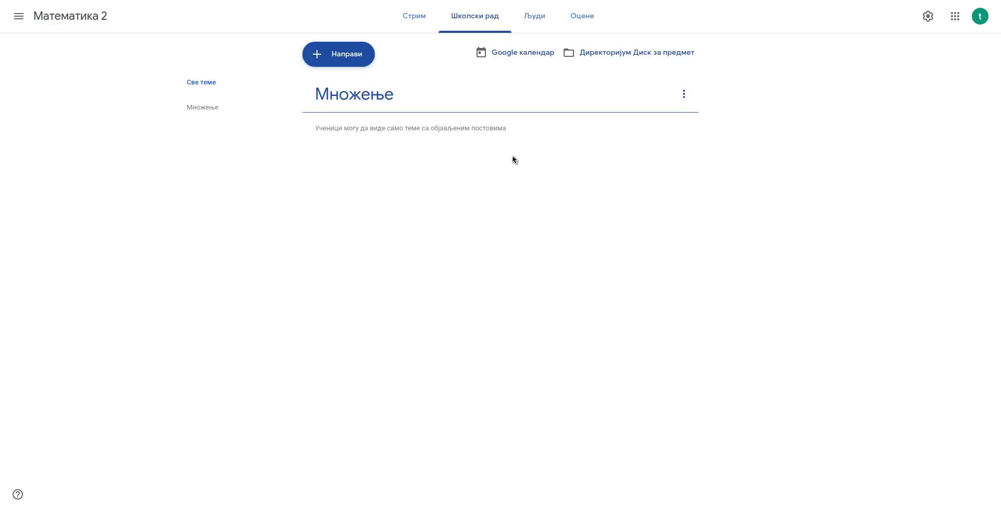
- Start a new material (Материјал) in the classwork of the course and dismiss the tip about adding materials
{"action": "left_click_drag", "start_coordinate": [523, 136], "coordinate": [323, 136]}
{"action": "left_click", "coordinate": [386, 153]}
{"action": "left_click", "coordinate": [351, 62]}
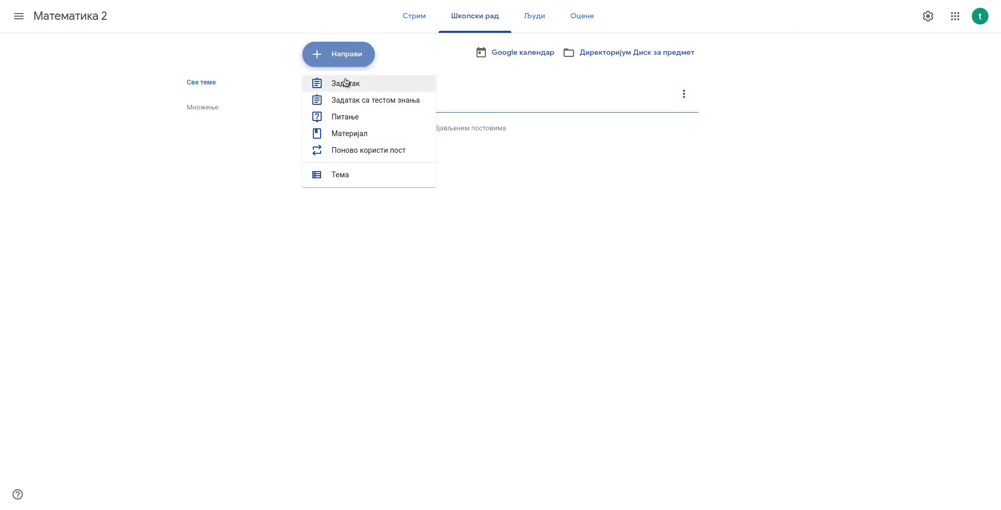
{"action": "left_click", "coordinate": [362, 135]}
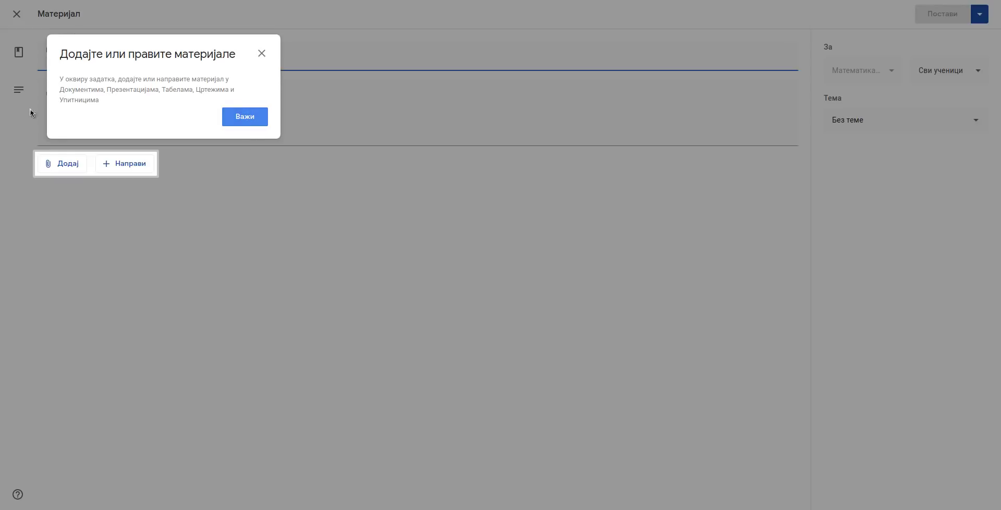
{"action": "left_click", "coordinate": [243, 119]}
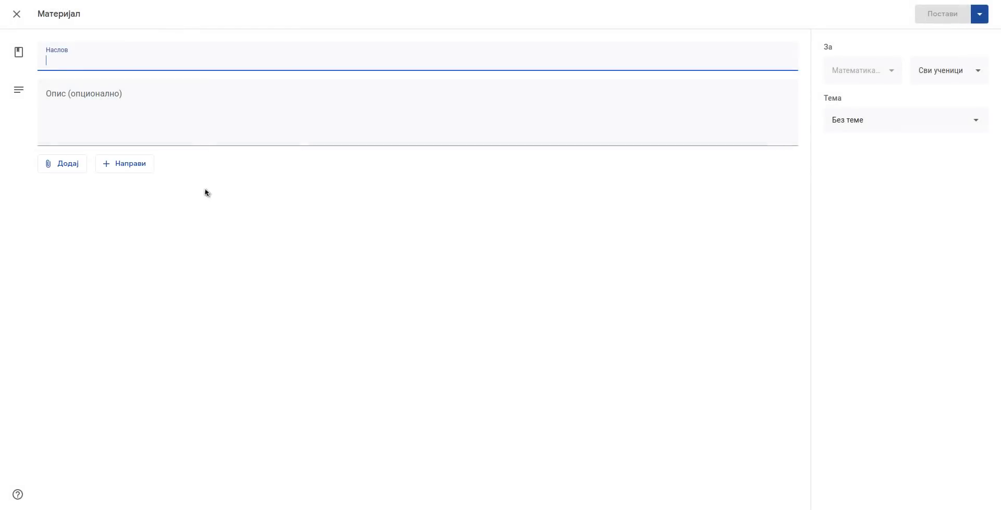
- Look through the options for attaching existing content and for creating new files in the material
{"action": "left_click", "coordinate": [68, 166]}
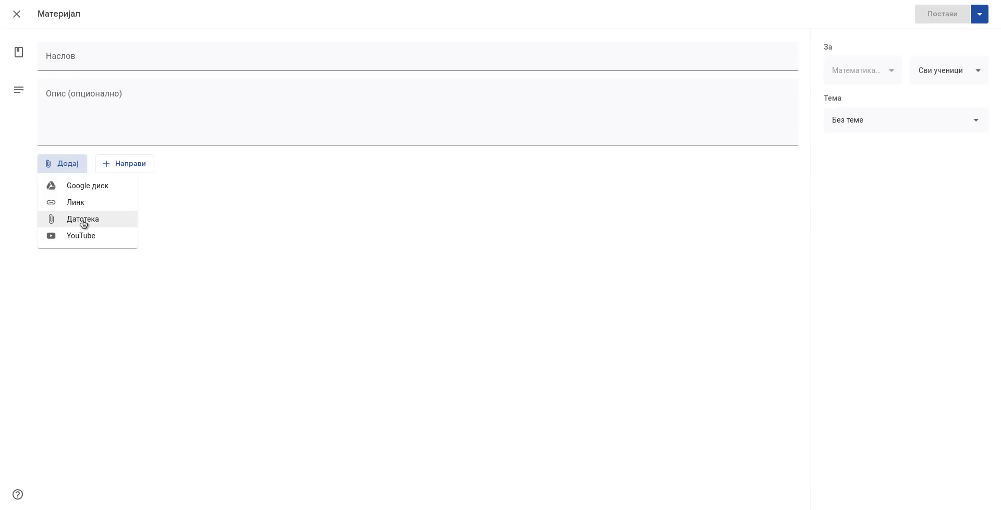
{"action": "left_click", "coordinate": [145, 172]}
{"action": "left_click", "coordinate": [145, 172]}
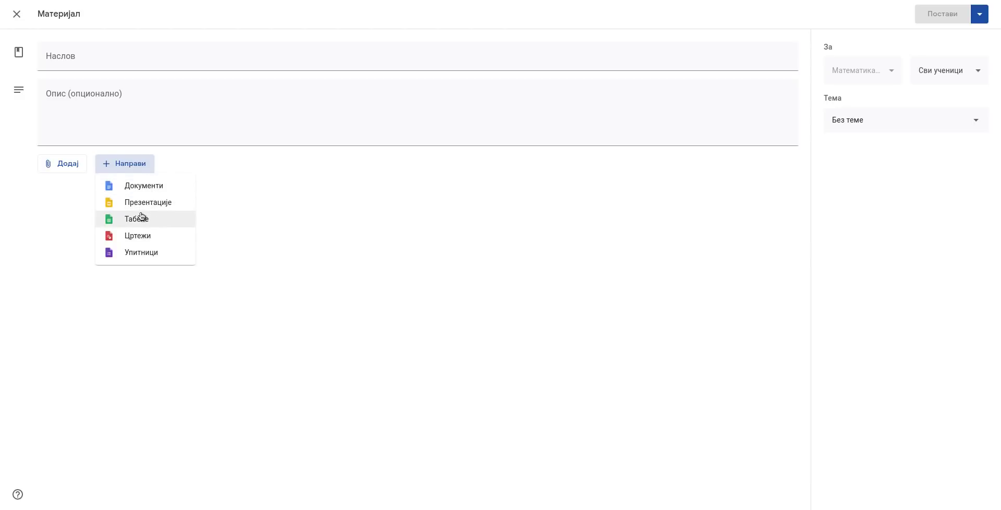
{"action": "left_click", "coordinate": [292, 185]}
{"action": "left_click", "coordinate": [65, 171]}
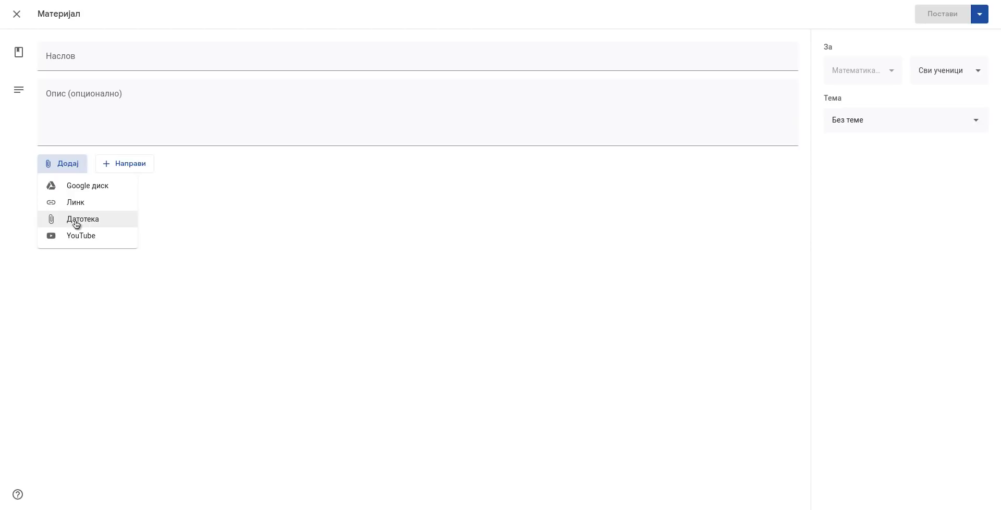
- Title the material "Лекција Множење"
{"action": "left_click", "coordinate": [83, 56]}
{"action": "left_click", "coordinate": [136, 57]}
{"action": "type", "text": "Лекн"}
{"action": "key", "text": "BackSpace"}
{"action": "type", "text": "ција "}
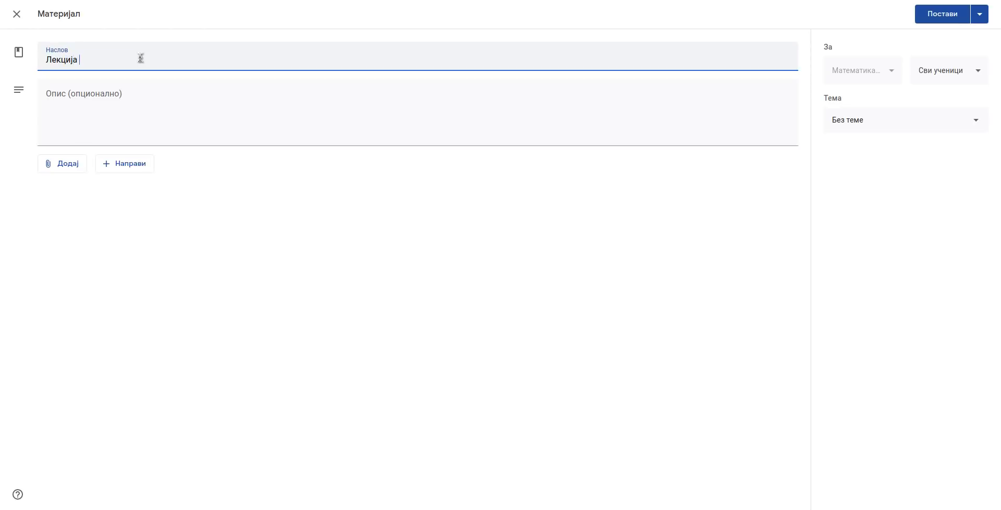
{"action": "type", "text": "Множење"}
- Leave the material's description empty, dismiss the reordering tip and assign the material to the topic Множење
{"action": "left_click", "coordinate": [124, 99]}
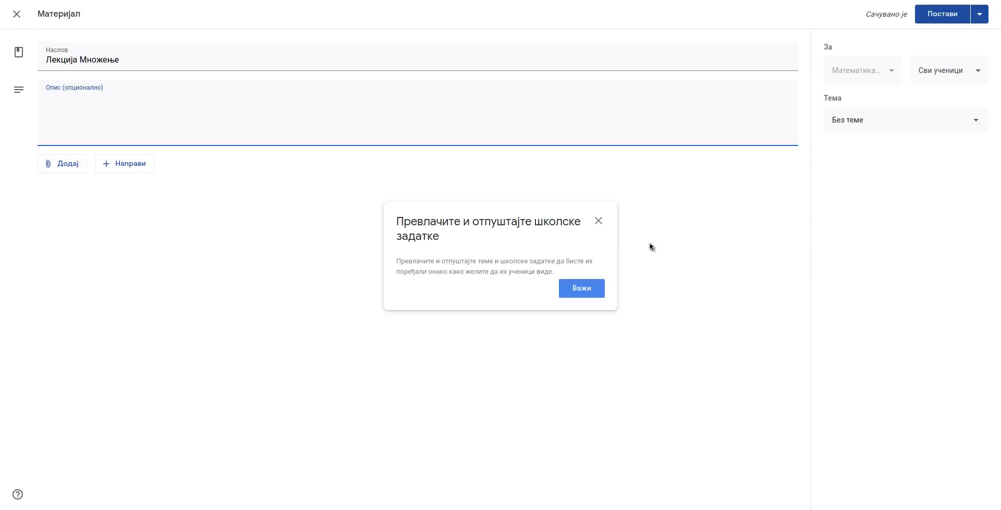
{"action": "left_click", "coordinate": [598, 221]}
{"action": "left_click", "coordinate": [873, 121]}
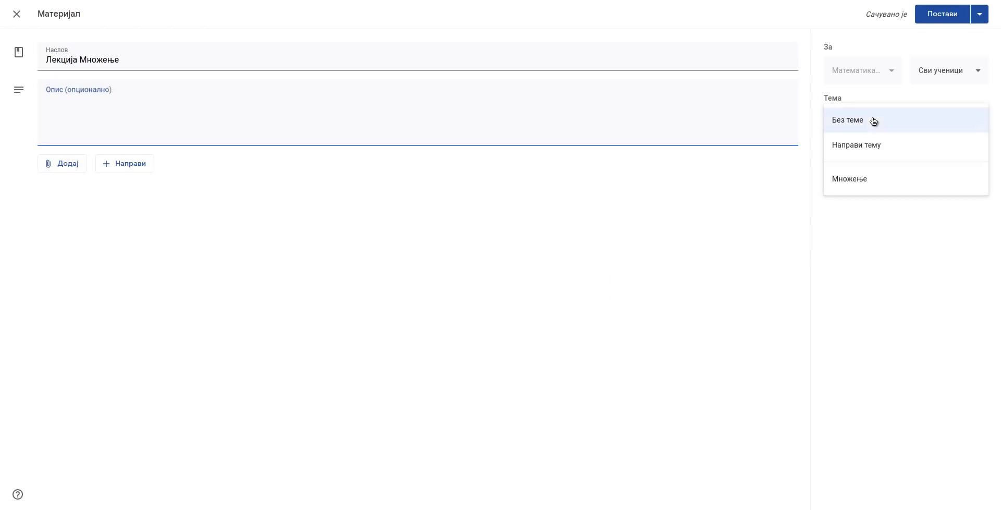
{"action": "left_click", "coordinate": [865, 180]}
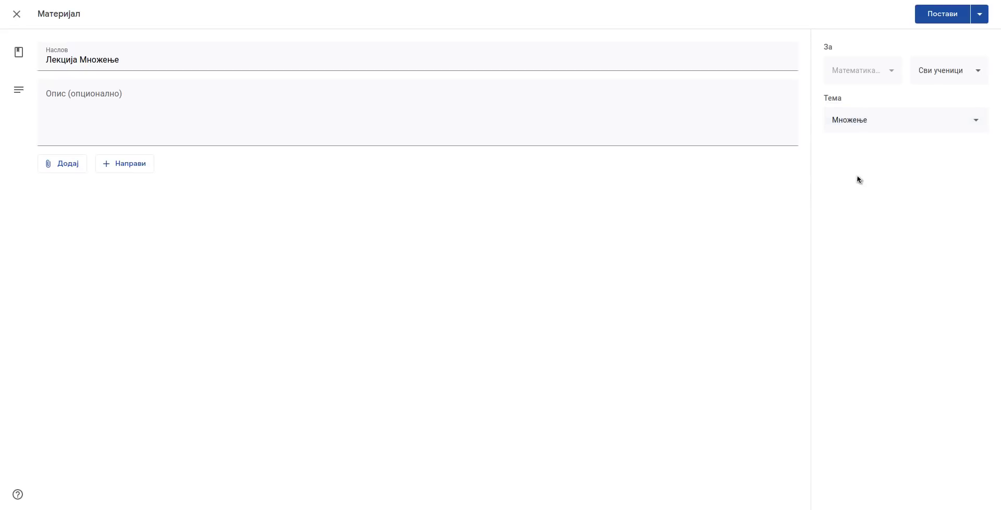
{"action": "left_click", "coordinate": [862, 120]}
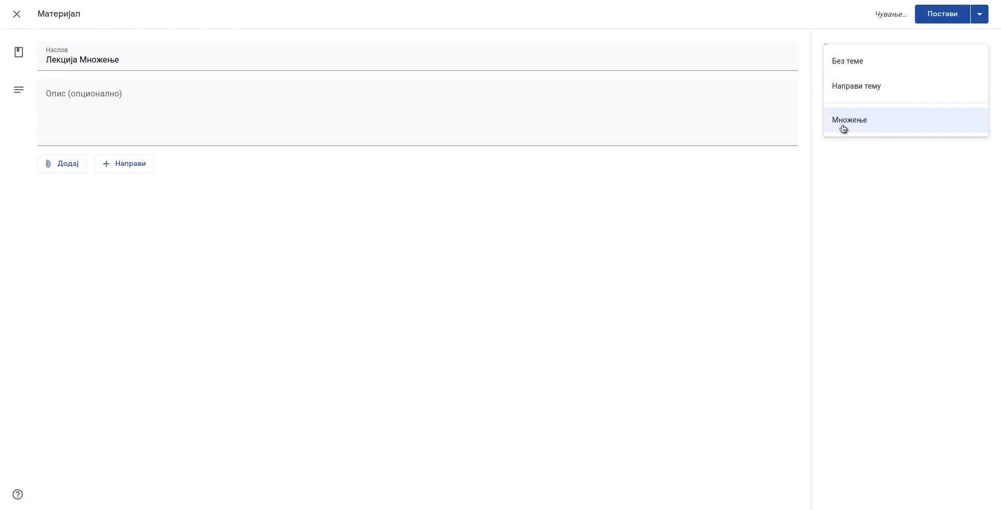
{"action": "left_click", "coordinate": [874, 173]}
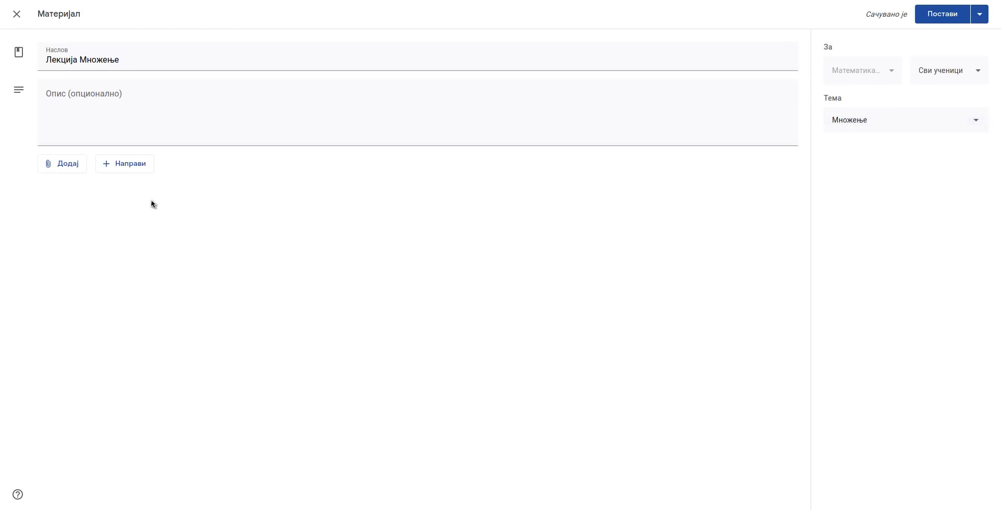
- Attach the file "Korelacija interaktivne table isoftvera za prezentaciju 3D1.pptx" from the device's disk folder to the material
{"action": "left_click", "coordinate": [61, 166]}
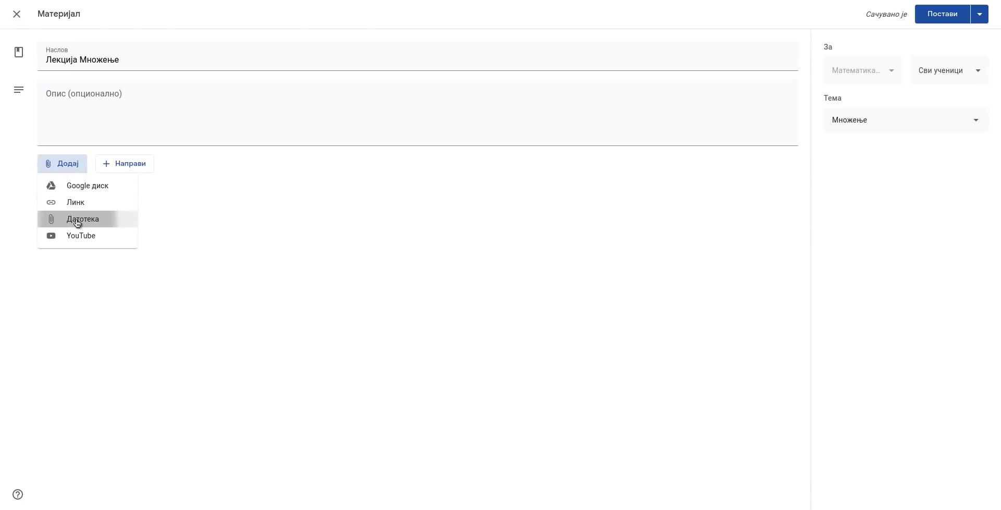
{"action": "left_click", "coordinate": [78, 220]}
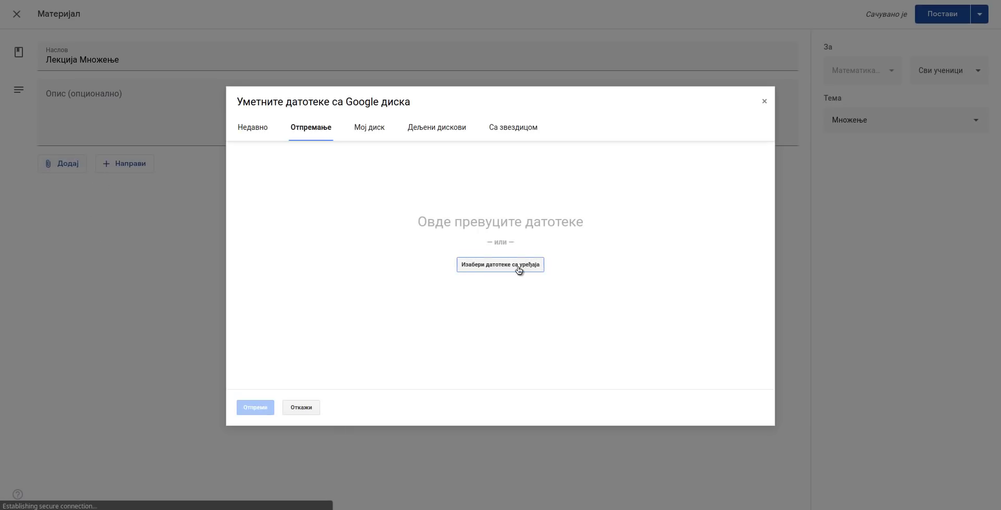
{"action": "left_click", "coordinate": [518, 270]}
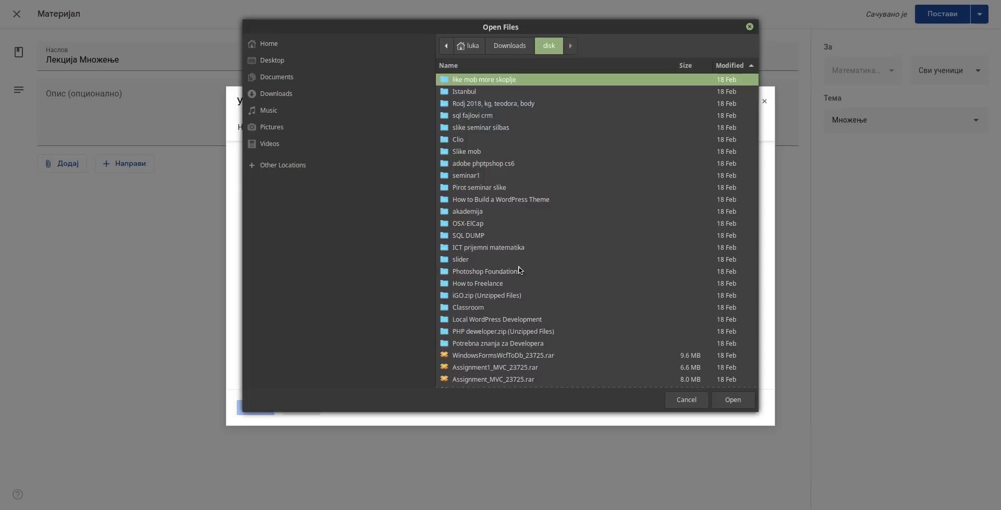
{"action": "scroll", "coordinate": [519, 269], "scroll_direction": "down", "scroll_amount": 5}
{"action": "scroll", "coordinate": [519, 269], "scroll_direction": "down", "scroll_amount": 6}
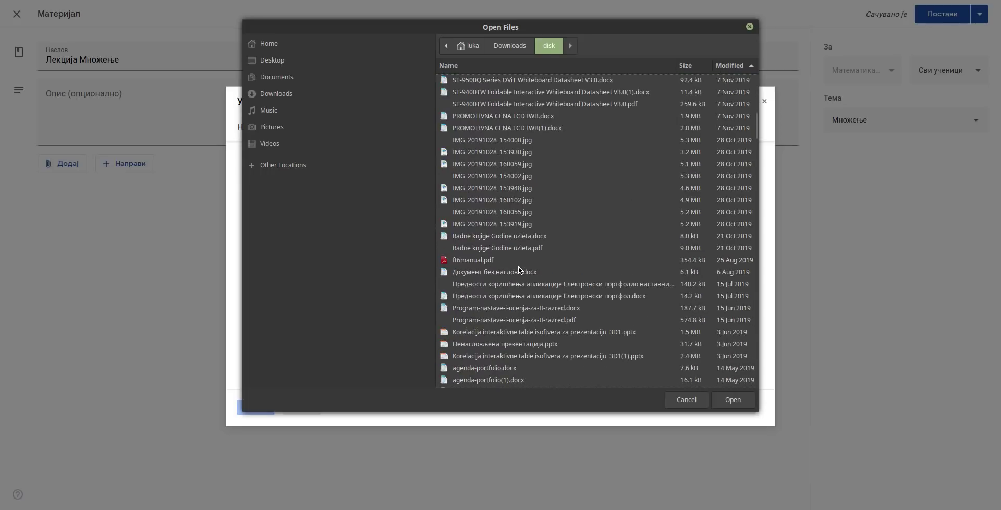
{"action": "scroll", "coordinate": [519, 269], "scroll_direction": "down", "scroll_amount": 2}
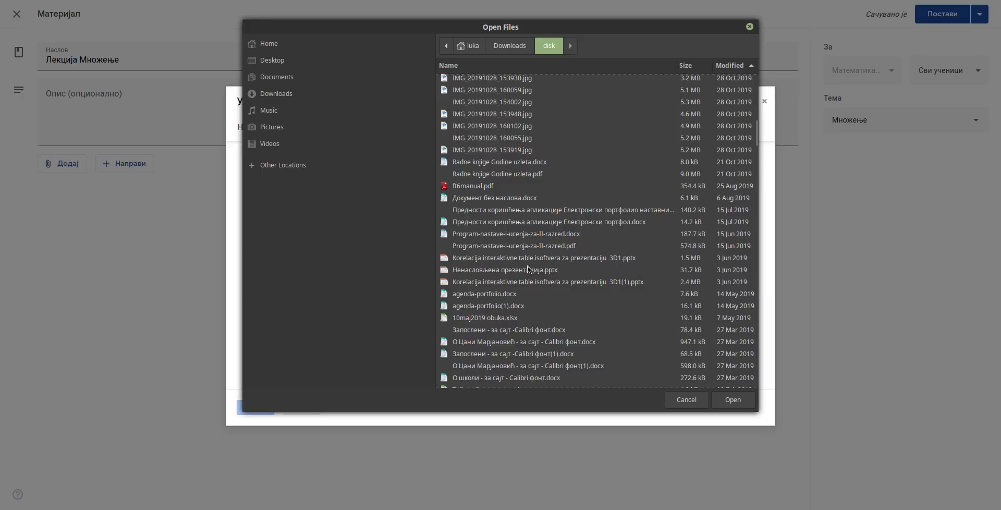
{"action": "left_click", "coordinate": [503, 259]}
{"action": "key", "text": "Return"}
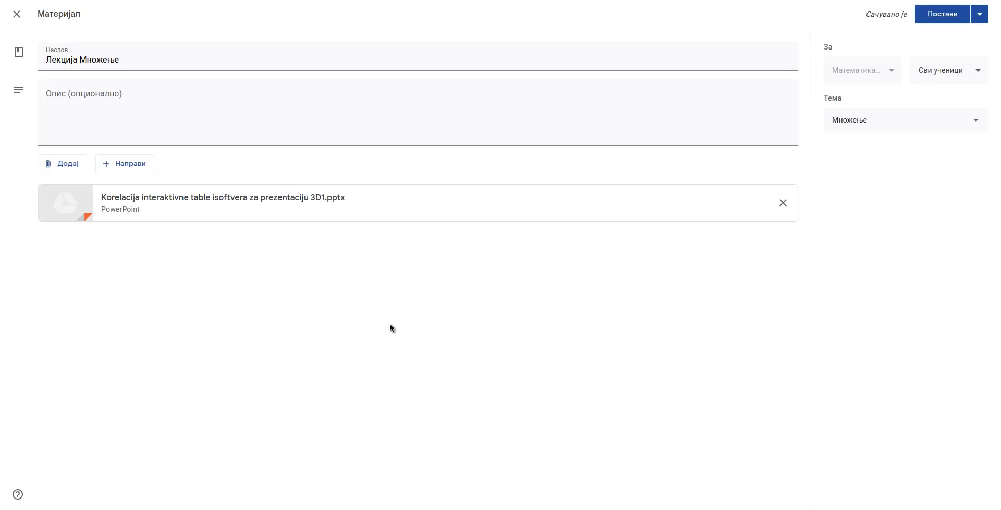
- Post the "Лекција Множење" material to all students and check its attachment in the classwork list
{"action": "left_click_drag", "start_coordinate": [869, 14], "coordinate": [865, 15]}
{"action": "left_click", "coordinate": [864, 21]}
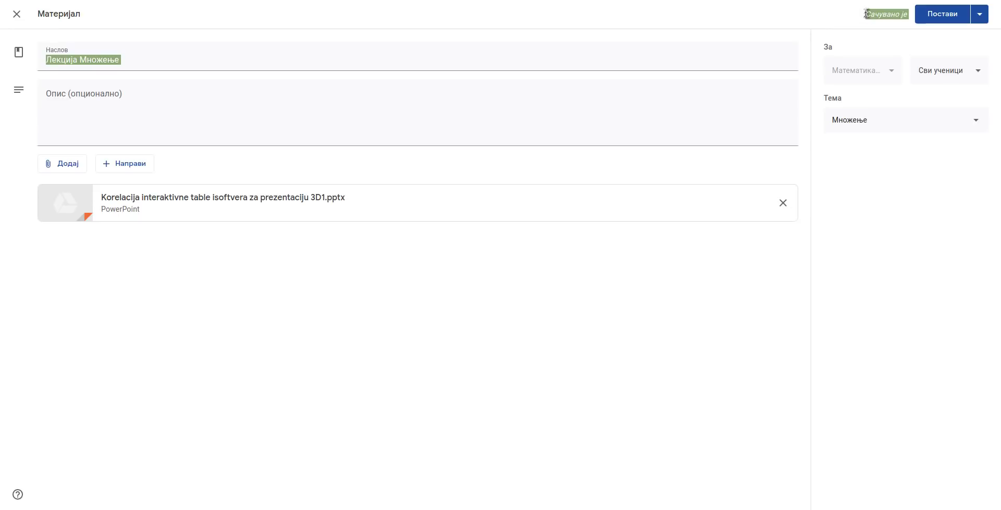
{"action": "left_click", "coordinate": [620, 290]}
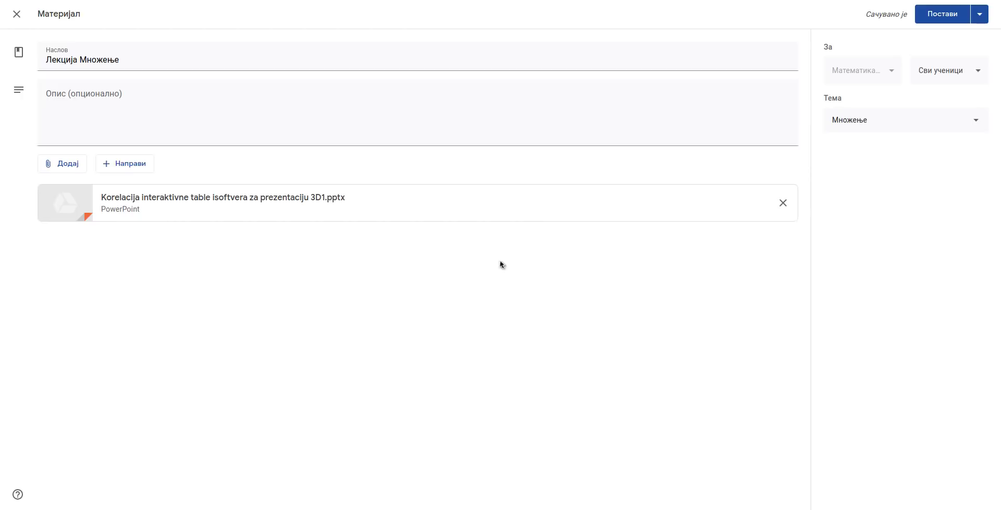
{"action": "left_click", "coordinate": [947, 22]}
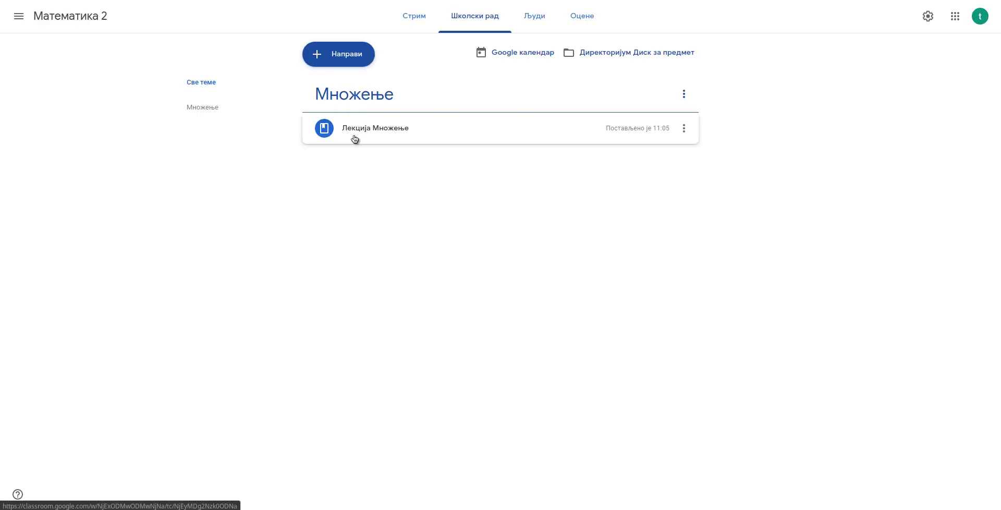
{"action": "left_click", "coordinate": [391, 130]}
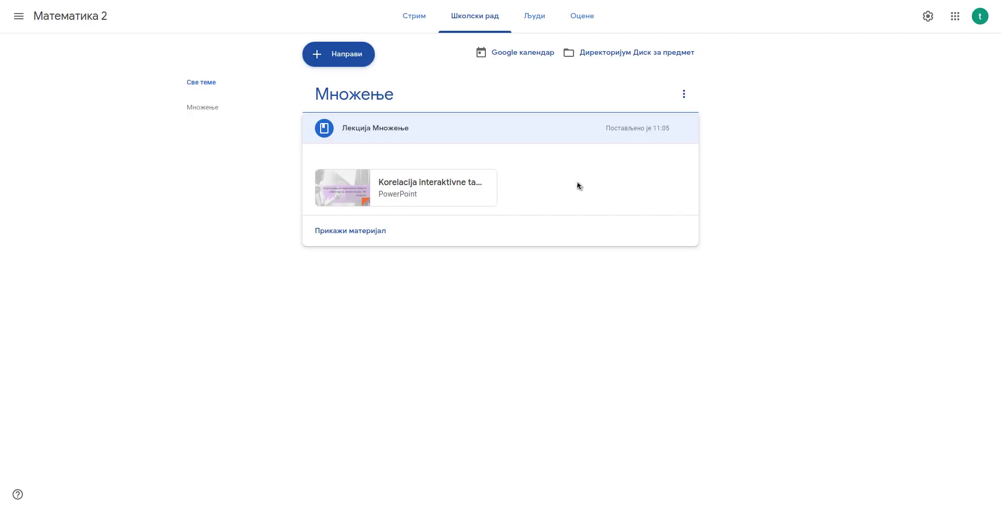
{"action": "left_click", "coordinate": [549, 137]}
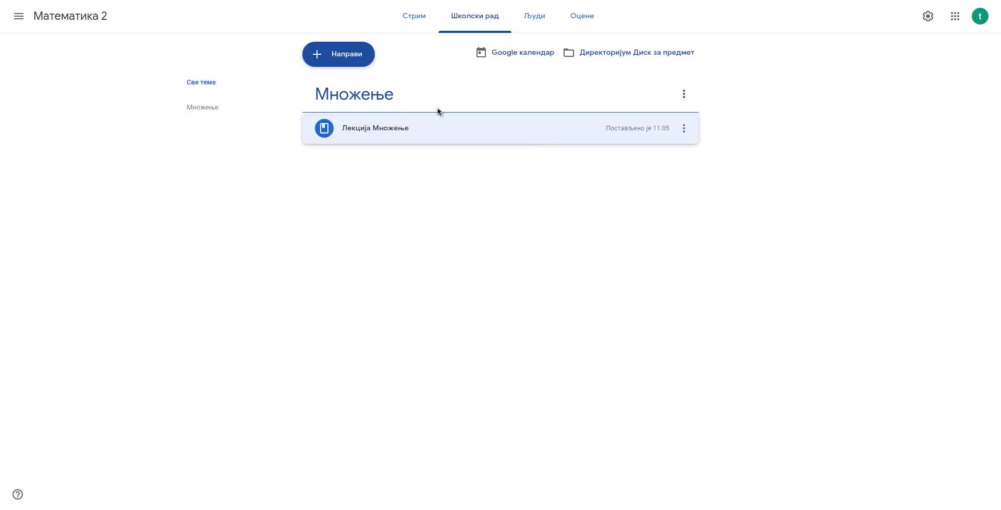
- Start a new assignment (Задатак) titled "Множење", dismissing the rubric tip and leaving the instructions empty
{"action": "left_click", "coordinate": [346, 59]}
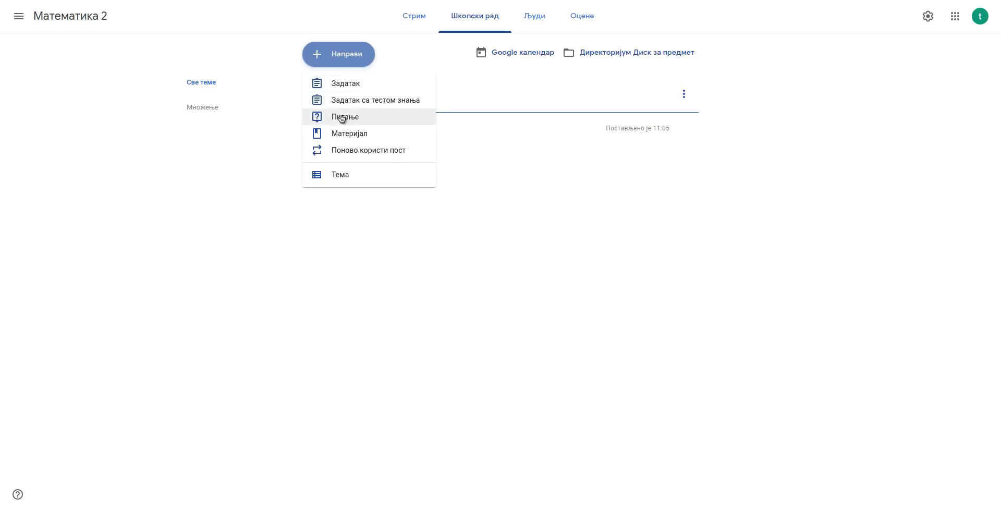
{"action": "left_click", "coordinate": [357, 86]}
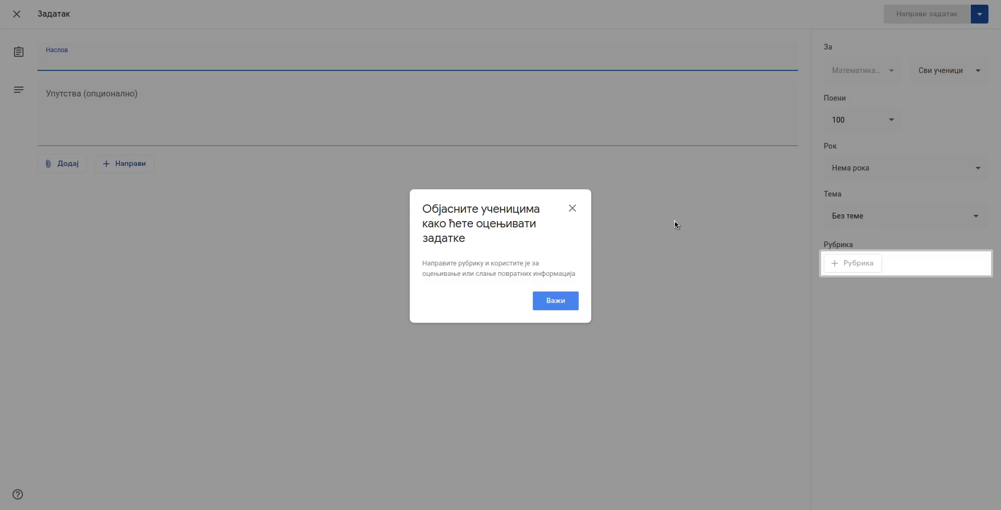
{"action": "left_click", "coordinate": [572, 209]}
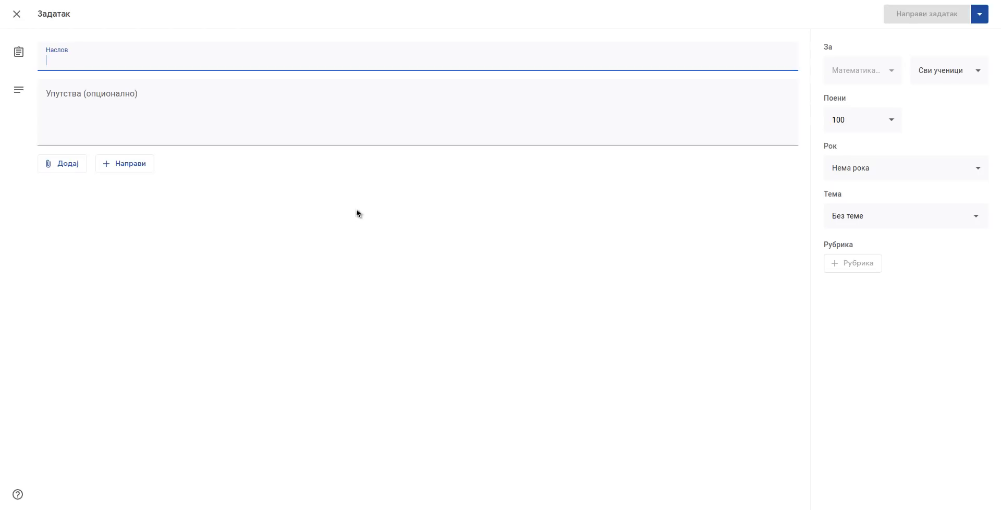
{"action": "type", "text": "Множење"}
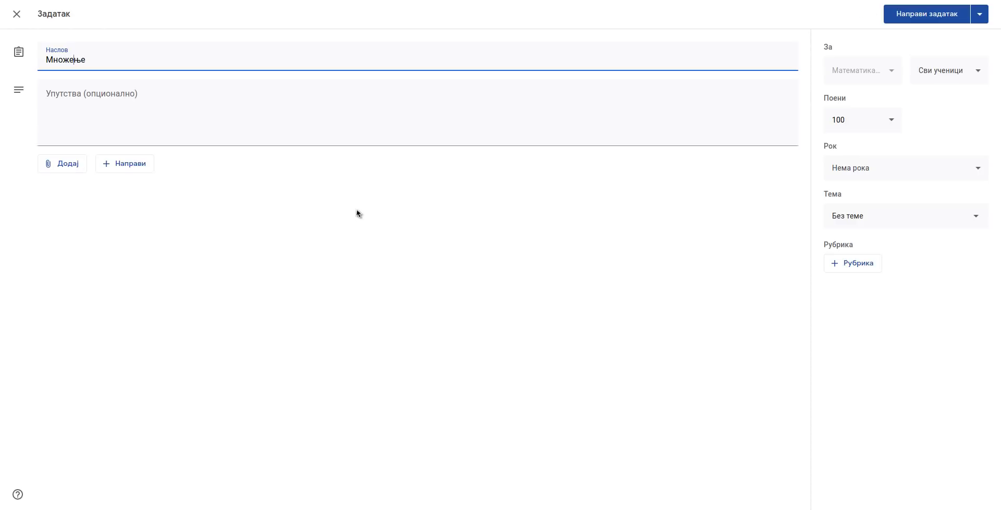
{"action": "left_click", "coordinate": [140, 104]}
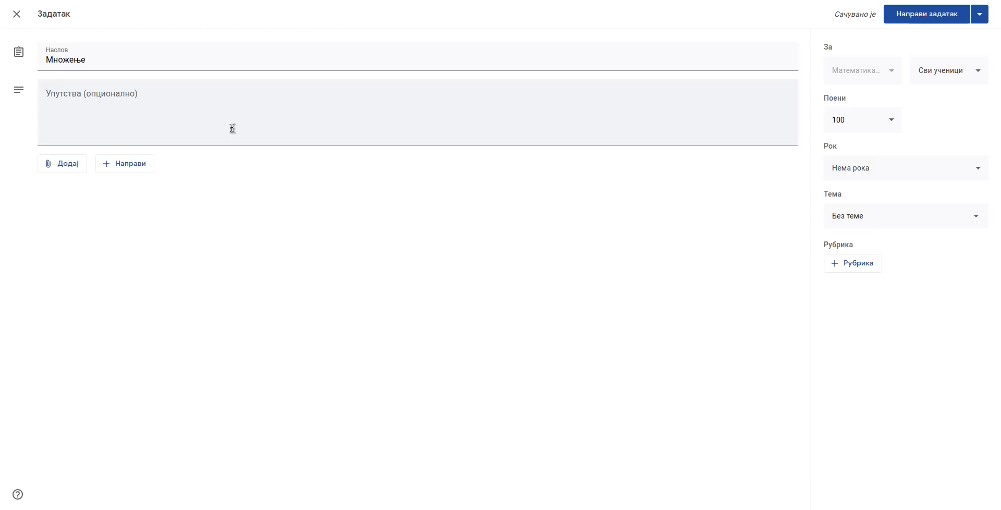
- Create a Google Docs document for the assignment containing the numbered question "Колики је производ бројева 2 и 3?"
{"action": "left_click", "coordinate": [64, 163]}
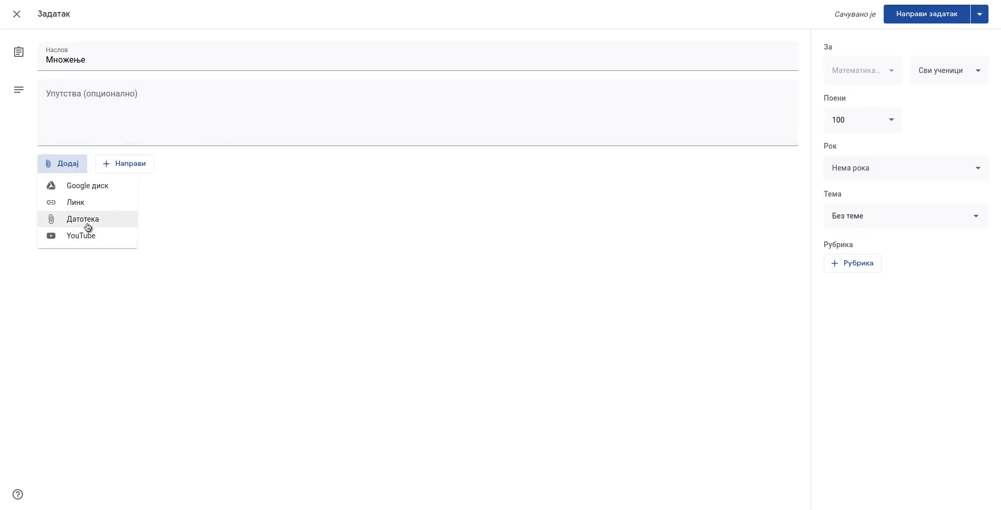
{"action": "left_click", "coordinate": [214, 214]}
{"action": "left_click", "coordinate": [135, 167]}
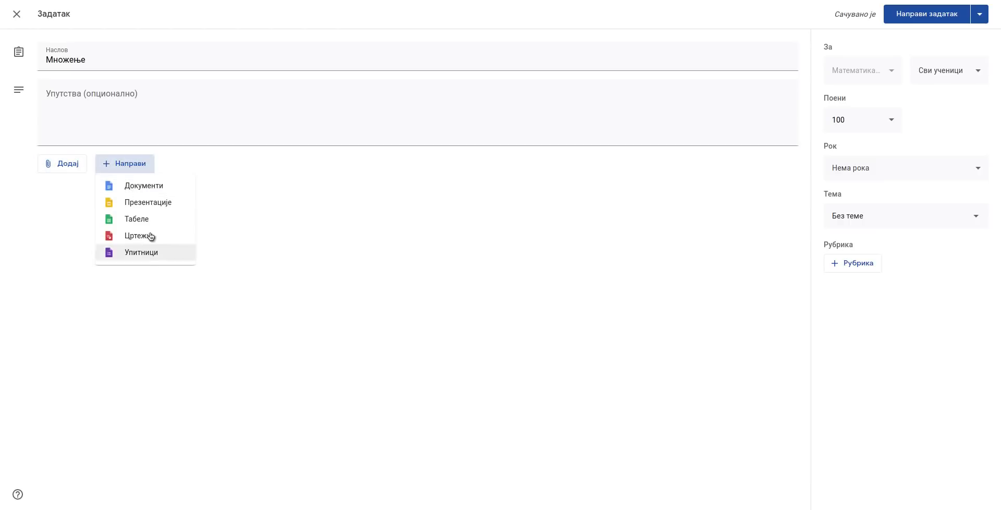
{"action": "left_click", "coordinate": [145, 188]}
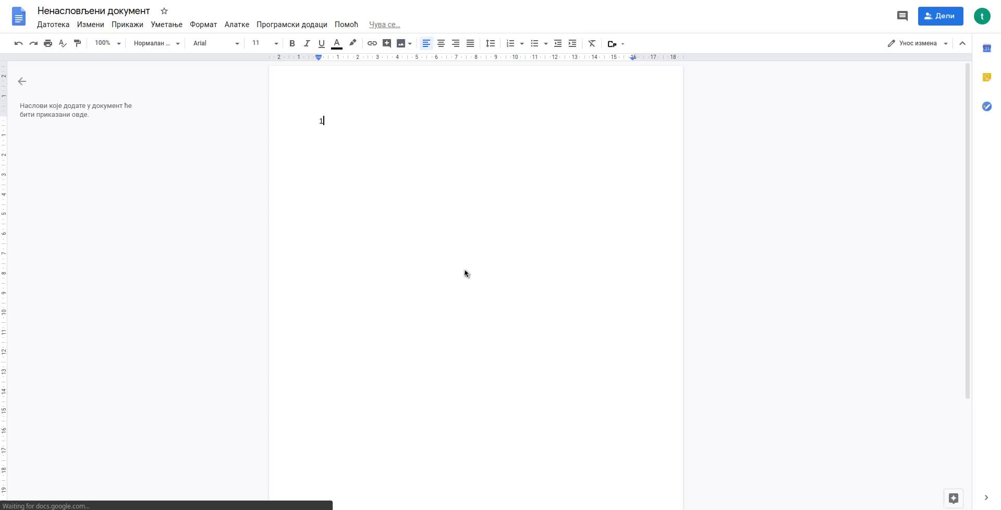
{"action": "type", "text": "1."}
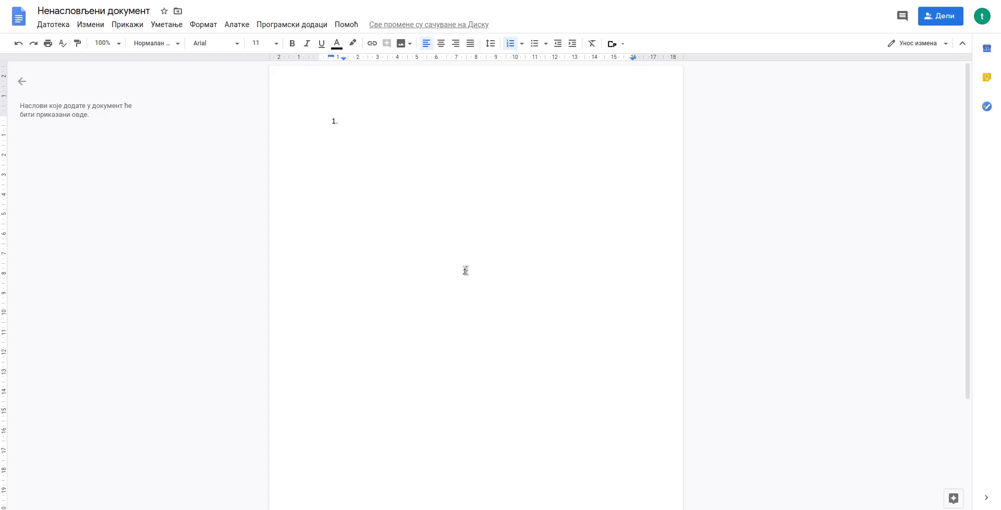
{"action": "type", "text": "Koли"}
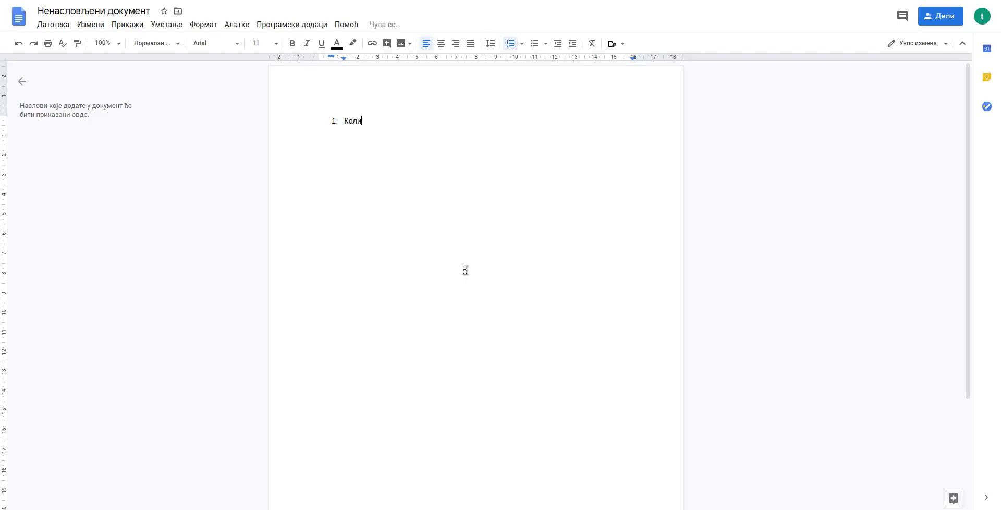
{"action": "type", "text": "ки је производ бројева 2 и 3 ?"}
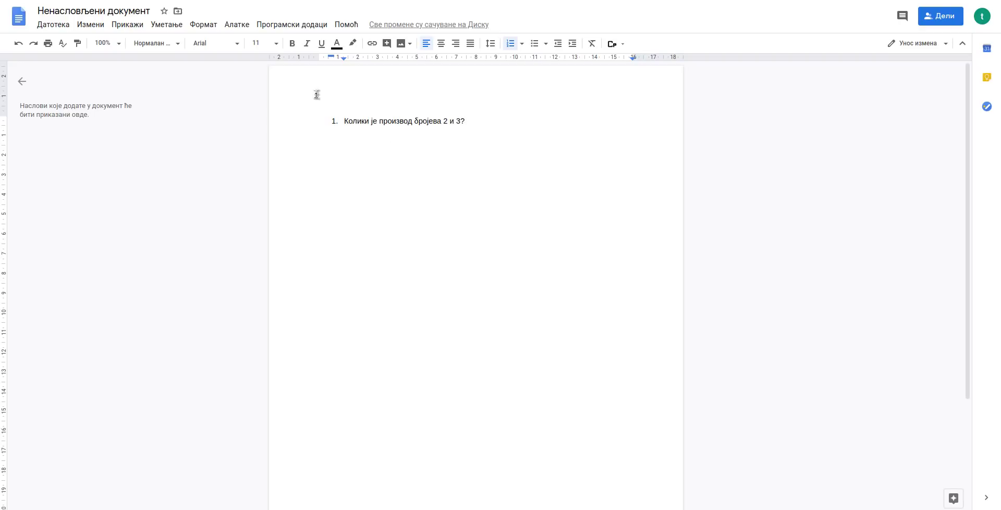
- Rename the untitled document as "Множење"
{"action": "triple_click", "coordinate": [111, 16]}
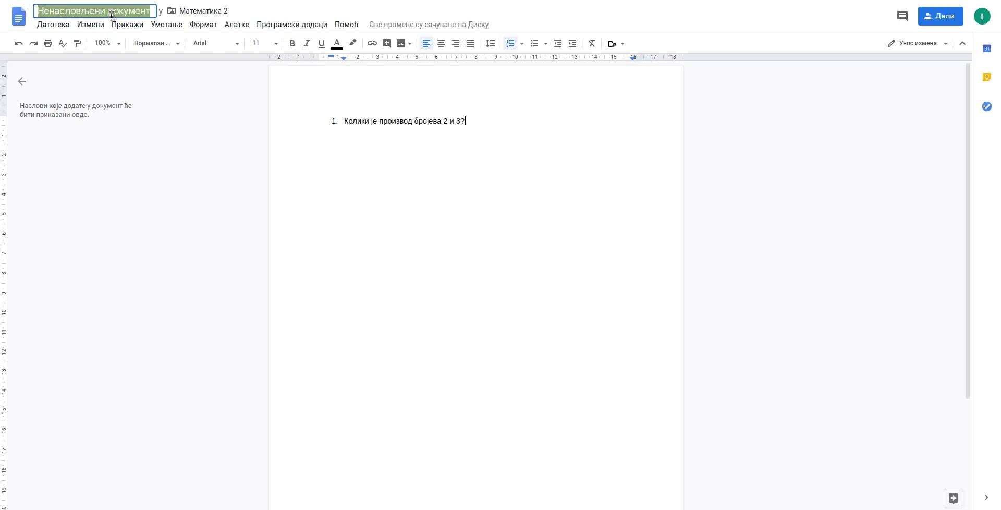
{"action": "type", "text": "M"}
{"action": "type", "text": "но"}
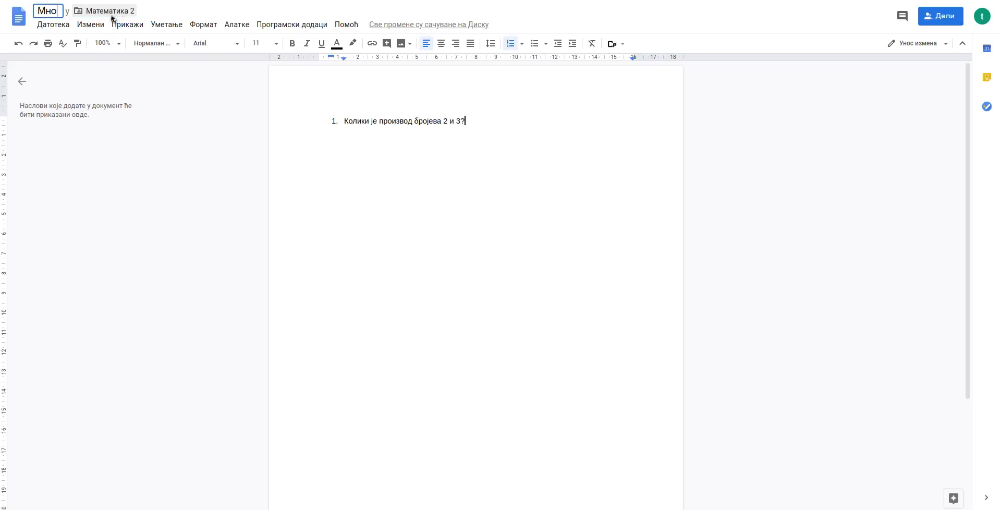
{"action": "type", "text": "же"}
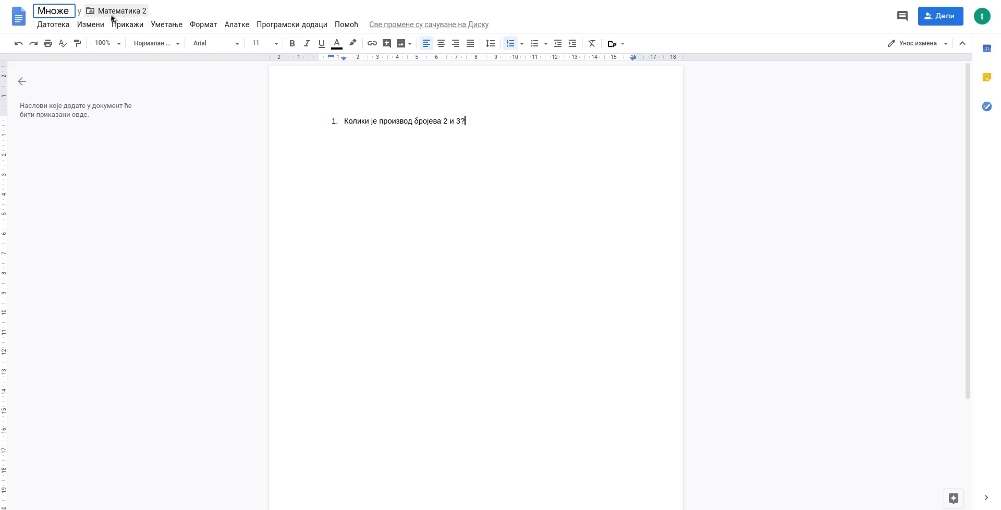
{"action": "type", "text": "ње"}
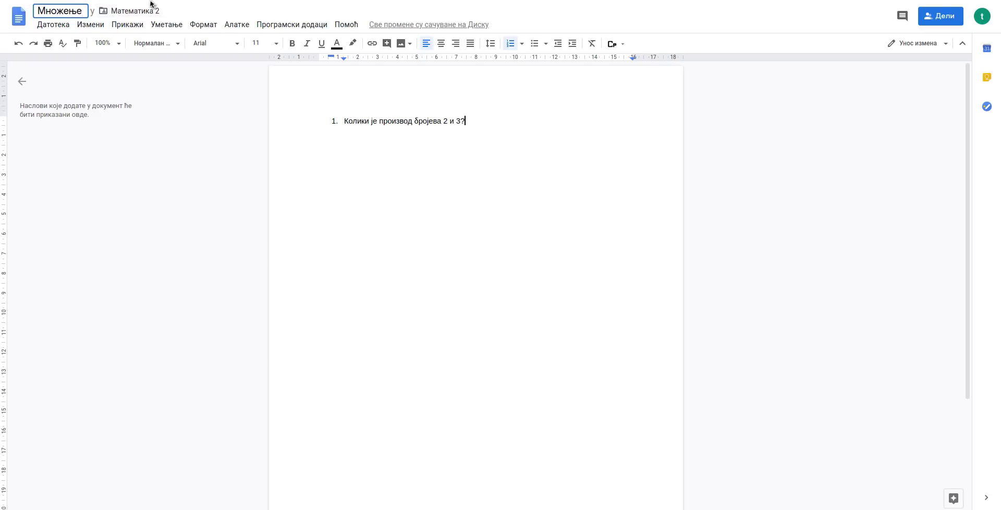
{"action": "left_click", "coordinate": [409, 155]}
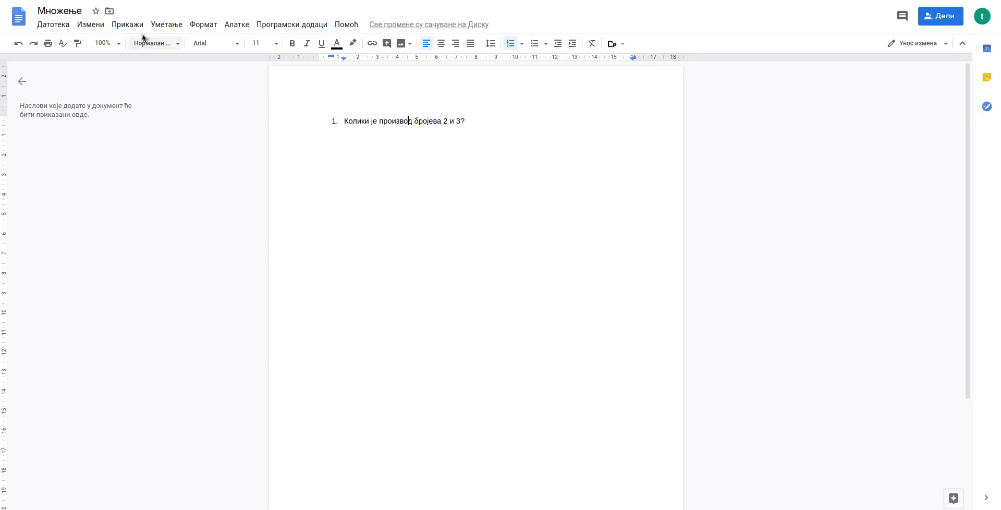
{"action": "left_click", "coordinate": [64, 13]}
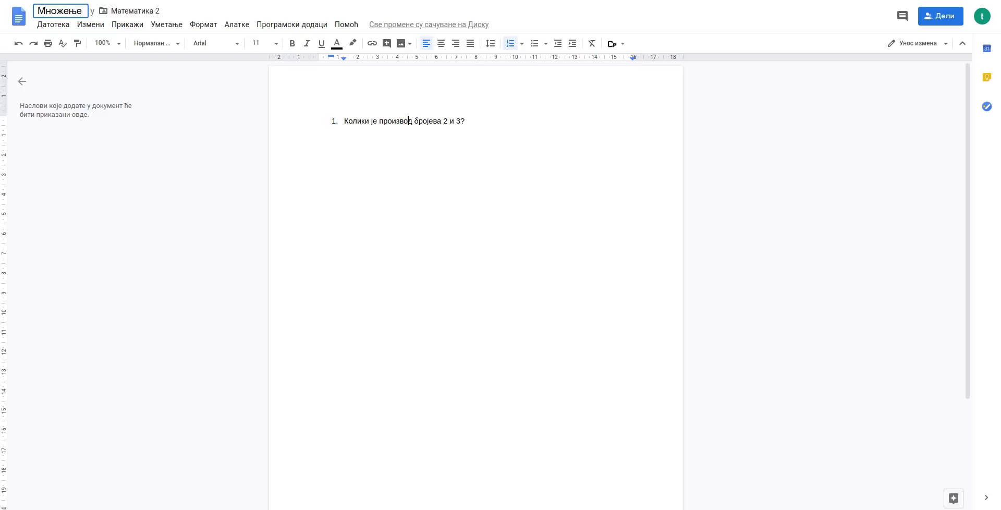
- Return to the assignment, dismiss the sharing tip and keep the attached document's sharing option as "Ученици могу да виде датотеку"
{"action": "key", "text": "ctrl+w"}
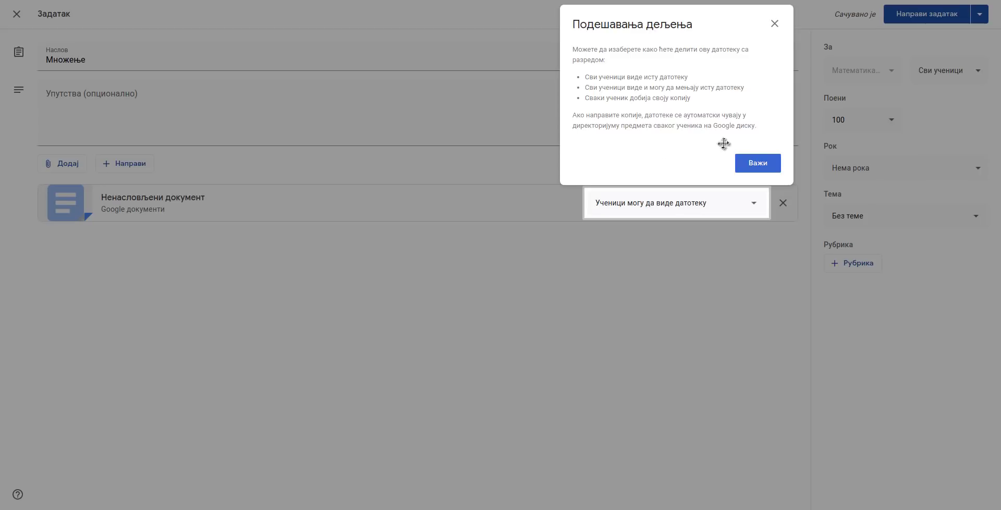
{"action": "left_click", "coordinate": [764, 168]}
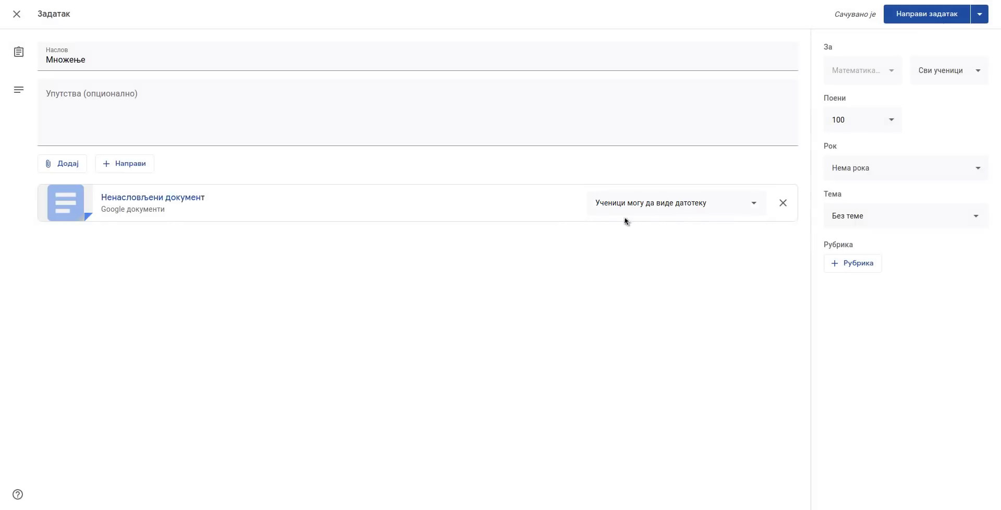
{"action": "left_click", "coordinate": [690, 209]}
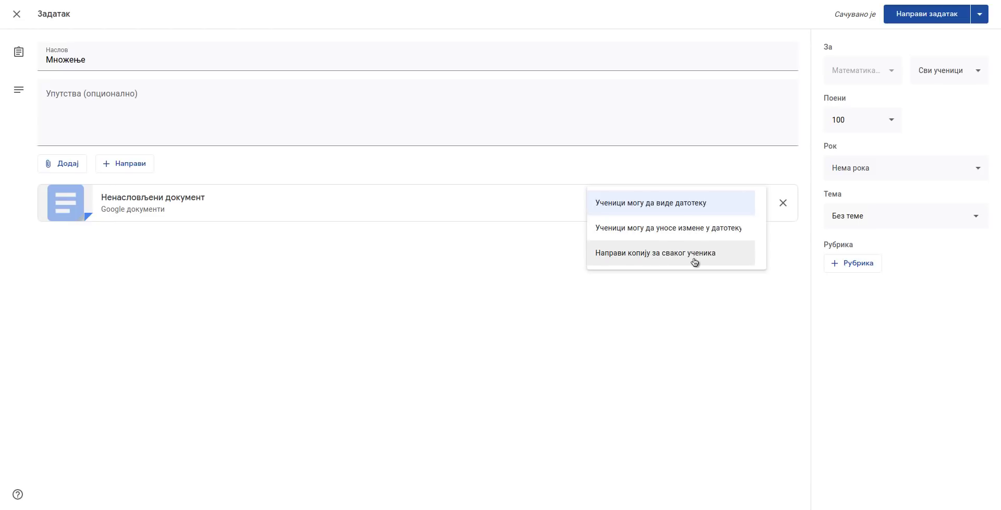
{"action": "left_click", "coordinate": [645, 208]}
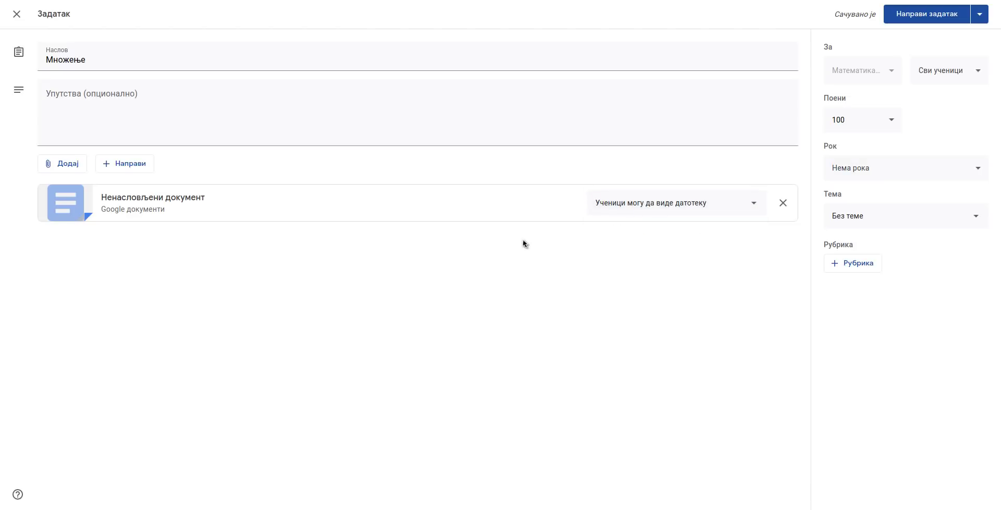
- Review the question in the attached Множење document and return to the assignment
{"action": "key", "text": "ctrl+Tab"}
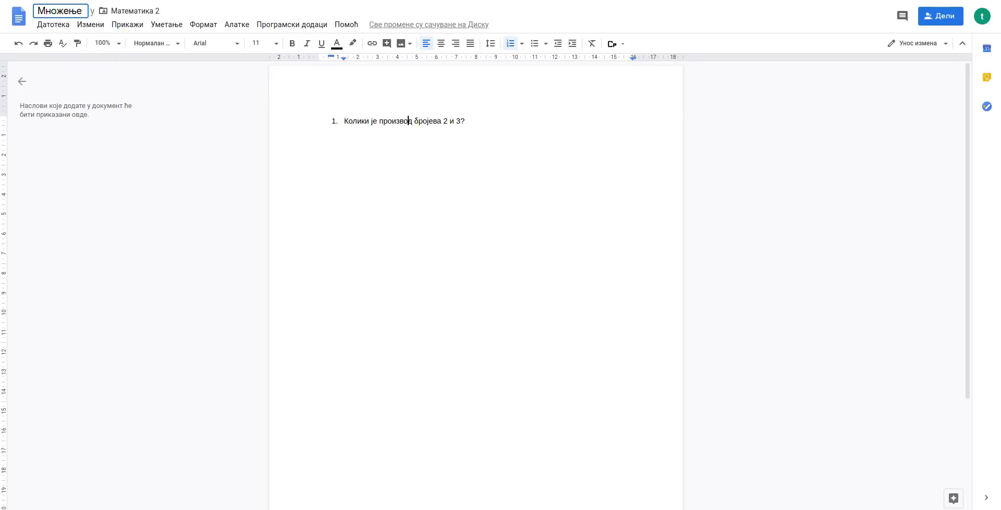
{"action": "left_click", "coordinate": [487, 136]}
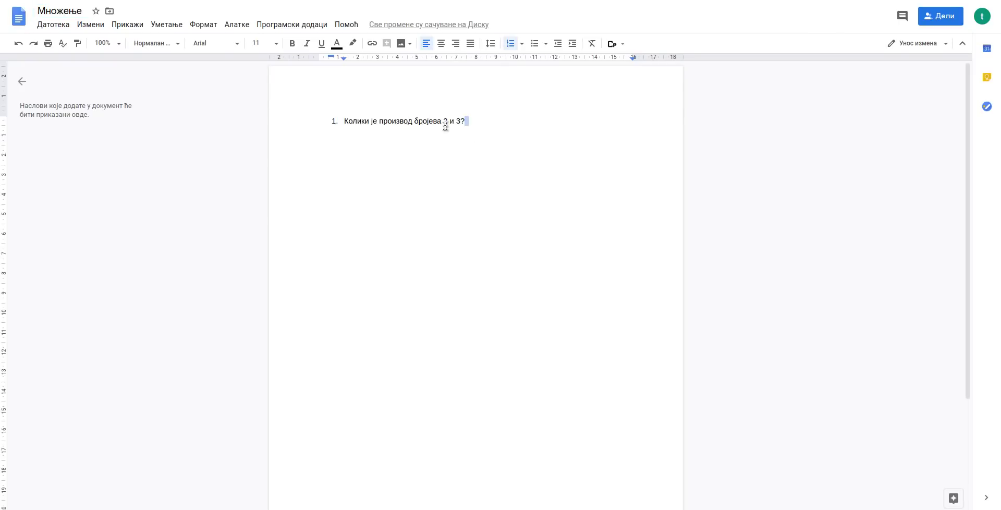
{"action": "left_click", "coordinate": [455, 111]}
{"action": "left_click_drag", "start_coordinate": [486, 115], "coordinate": [323, 121]}
{"action": "left_click", "coordinate": [366, 150]}
{"action": "left_click_drag", "start_coordinate": [498, 129], "coordinate": [319, 121]}
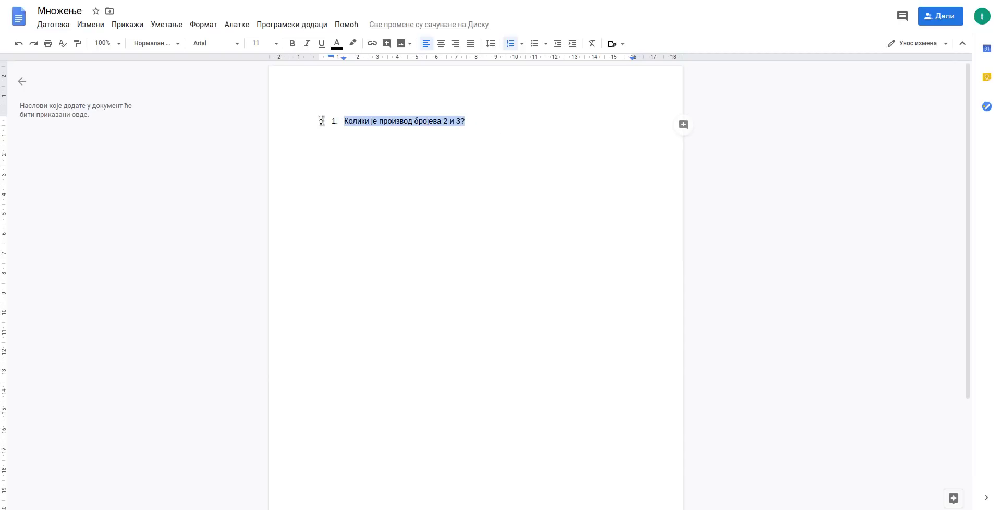
{"action": "left_click", "coordinate": [400, 171]}
{"action": "key", "text": "ctrl+w"}
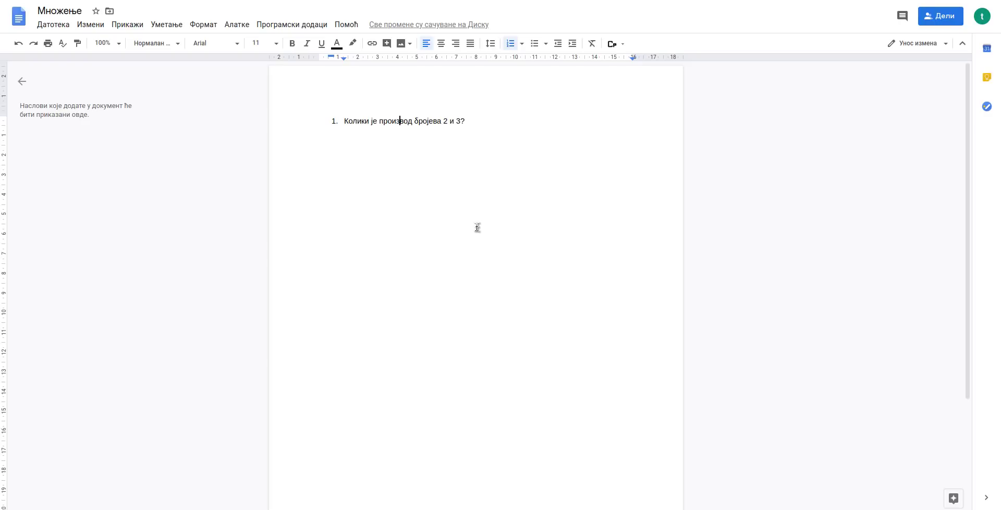
{"action": "key", "text": "ctrl+w"}
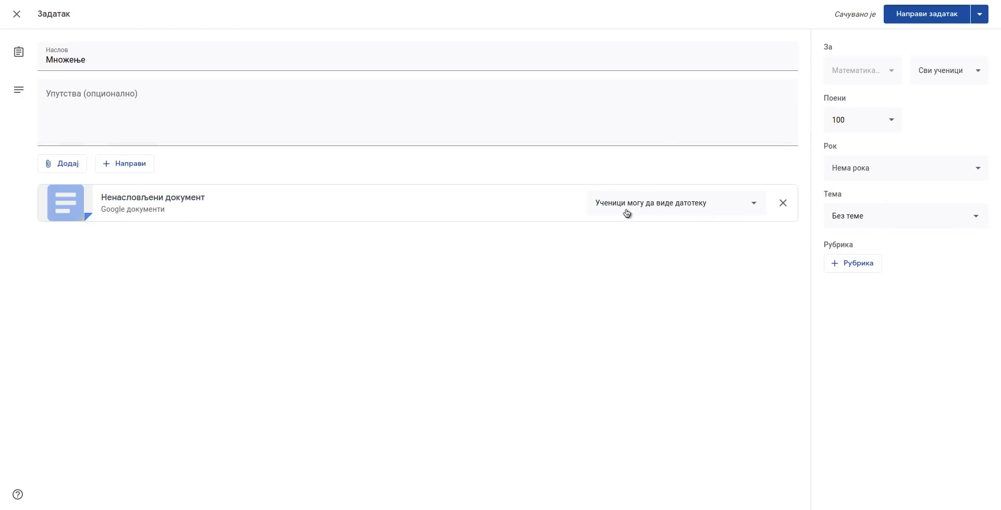
- Place the assignment under the Множење topic and set its points to 10
{"action": "left_click", "coordinate": [895, 216]}
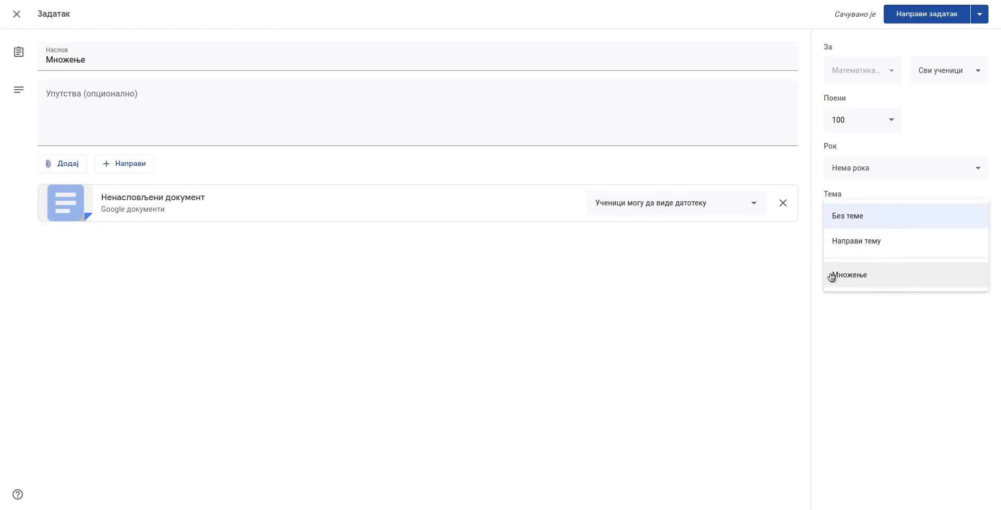
{"action": "left_click", "coordinate": [860, 274]}
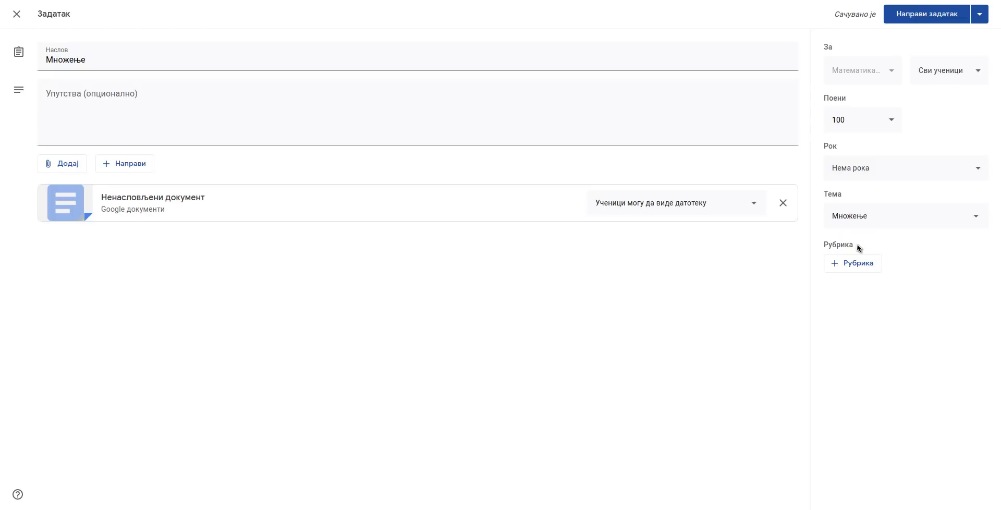
{"action": "left_click", "coordinate": [891, 121]}
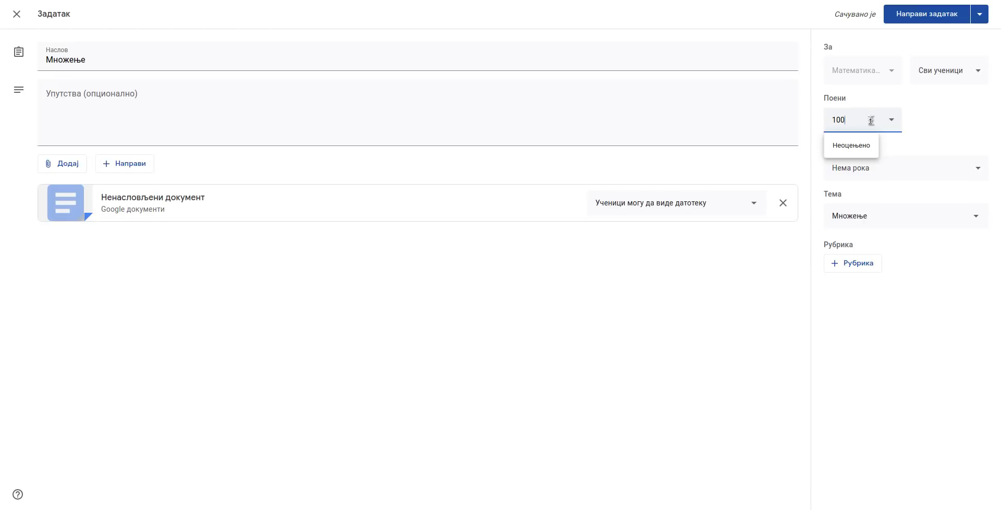
{"action": "key", "text": "BackSpace"}
{"action": "left_click", "coordinate": [660, 327]}
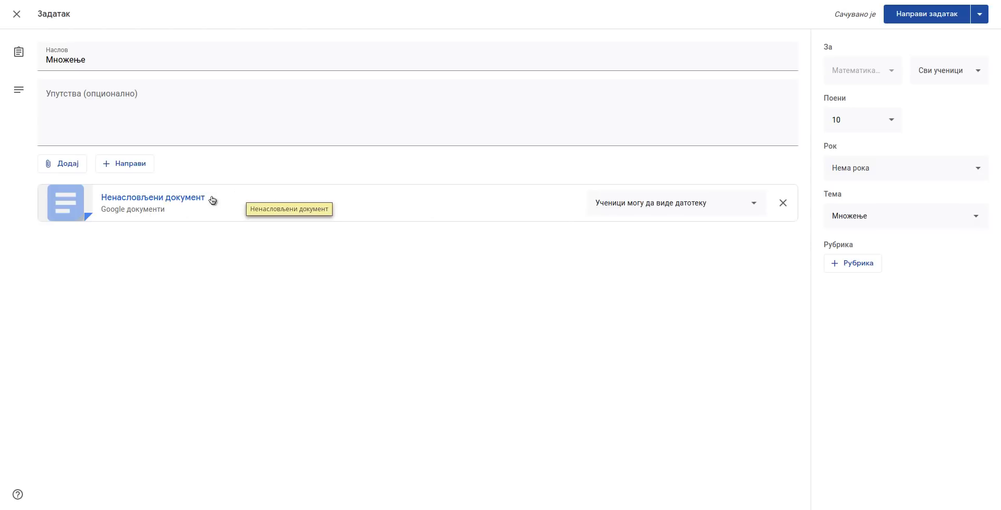
- Set the assignment's points to 5
{"action": "left_click", "coordinate": [839, 121]}
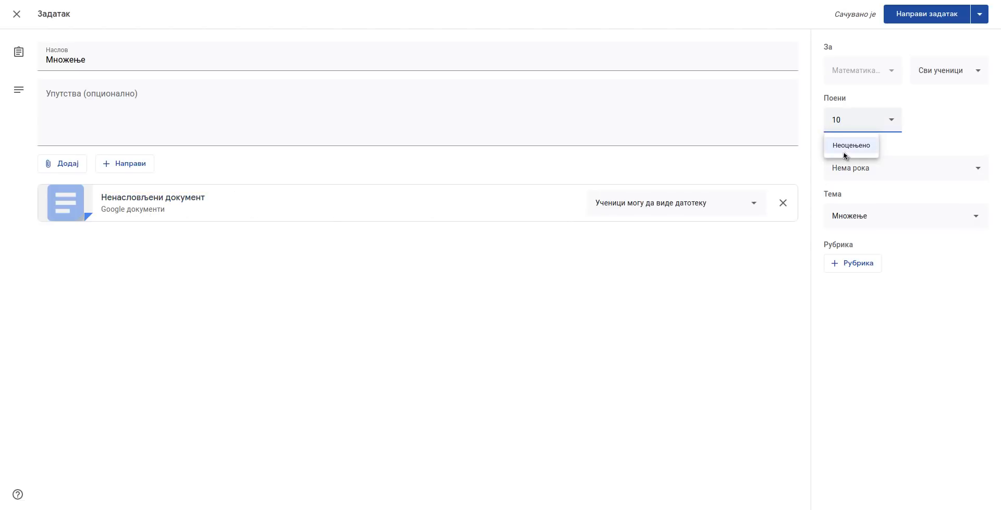
{"action": "key", "text": "BackSpace"}
{"action": "key", "text": "BackSpace"}
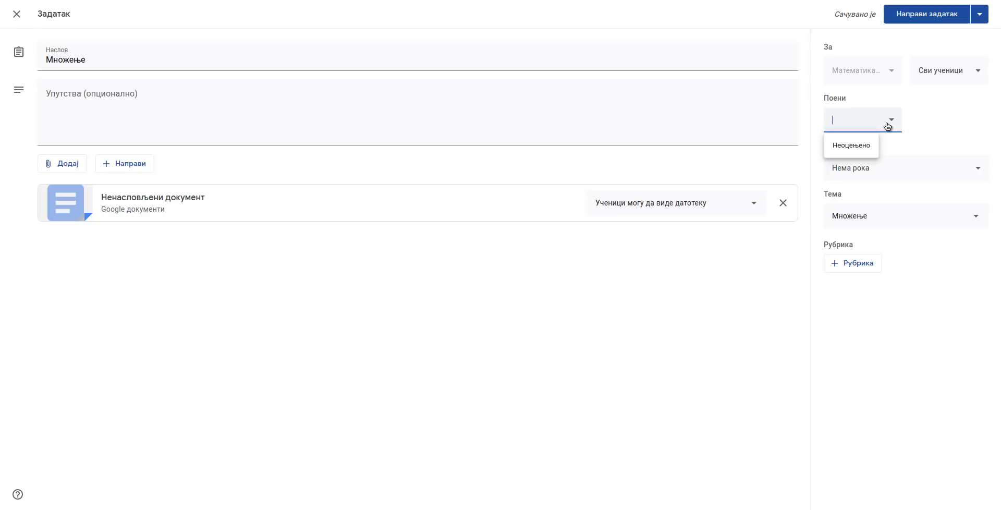
{"action": "type", "text": "5"}
{"action": "left_click", "coordinate": [652, 331]}
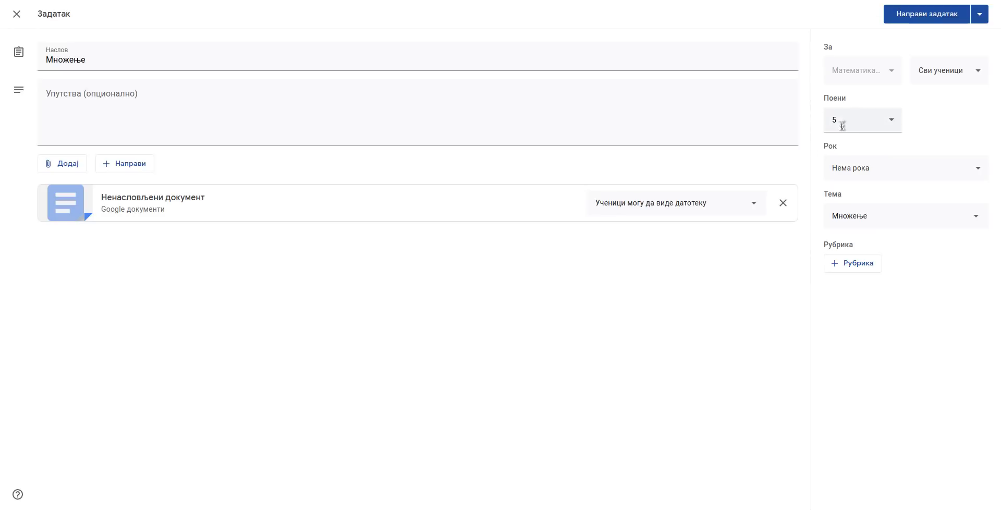
{"action": "left_click", "coordinate": [633, 298]}
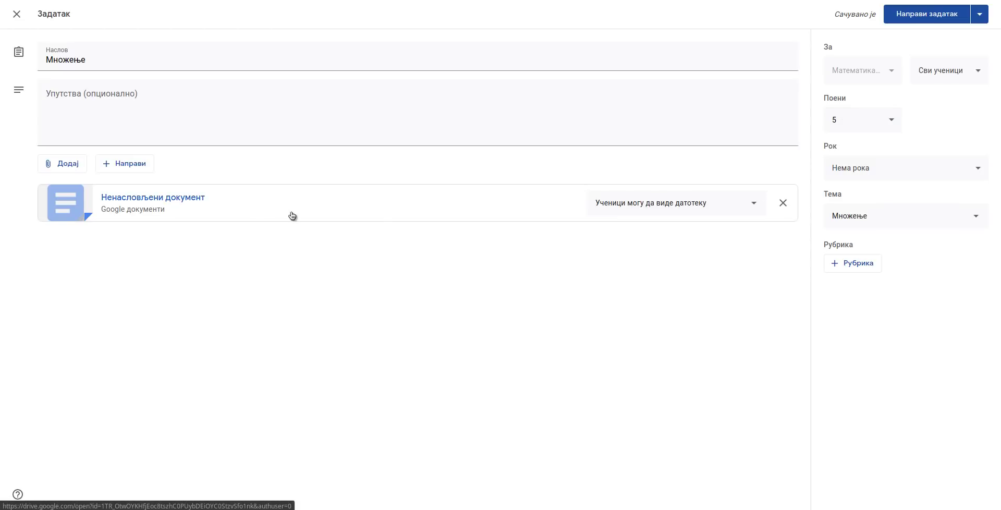
{"action": "left_click", "coordinate": [849, 121]}
{"action": "left_click", "coordinate": [738, 314]}
{"action": "left_click", "coordinate": [859, 119]}
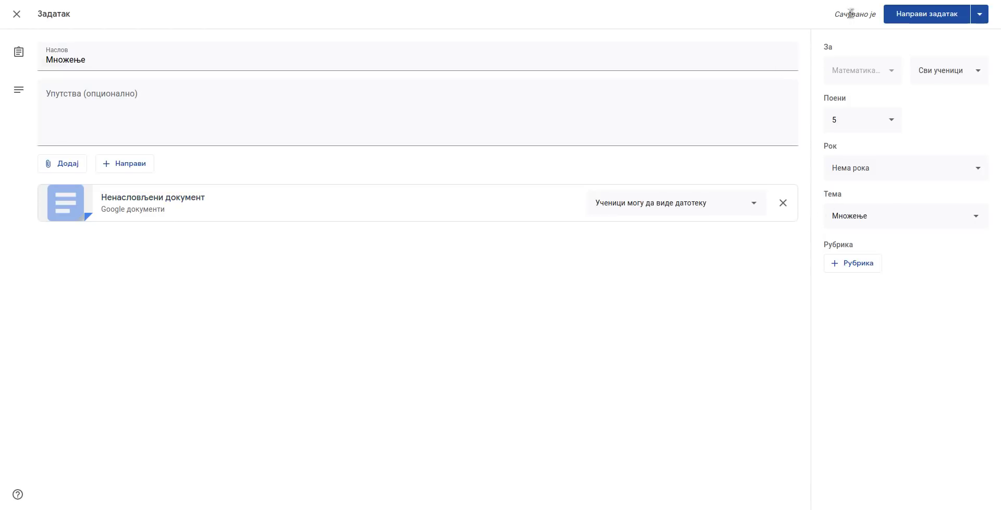
{"action": "left_click_drag", "start_coordinate": [849, 14], "coordinate": [801, 134]}
{"action": "left_click", "coordinate": [771, 123]}
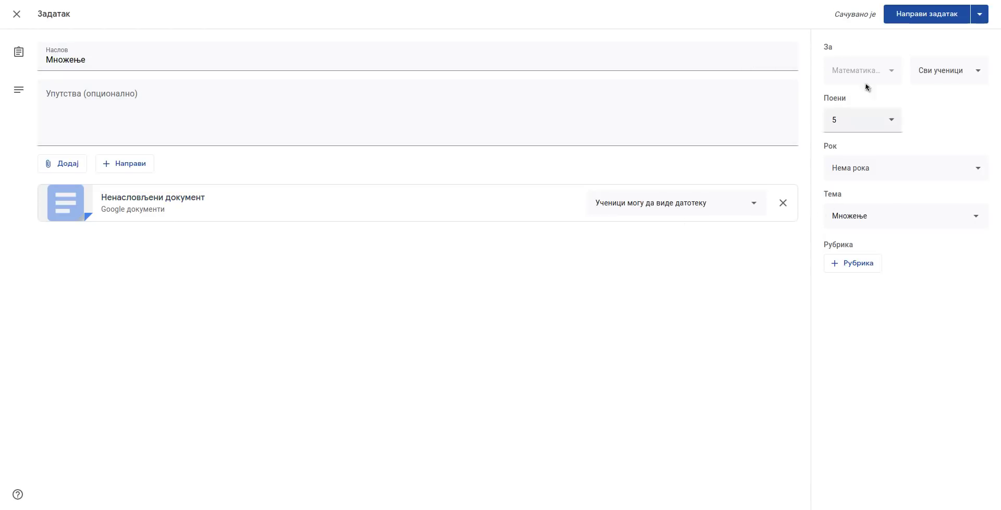
- Create the Множење assignment and check the attachments of the lesson and the assignment under the Множење topic
{"action": "left_click", "coordinate": [913, 21]}
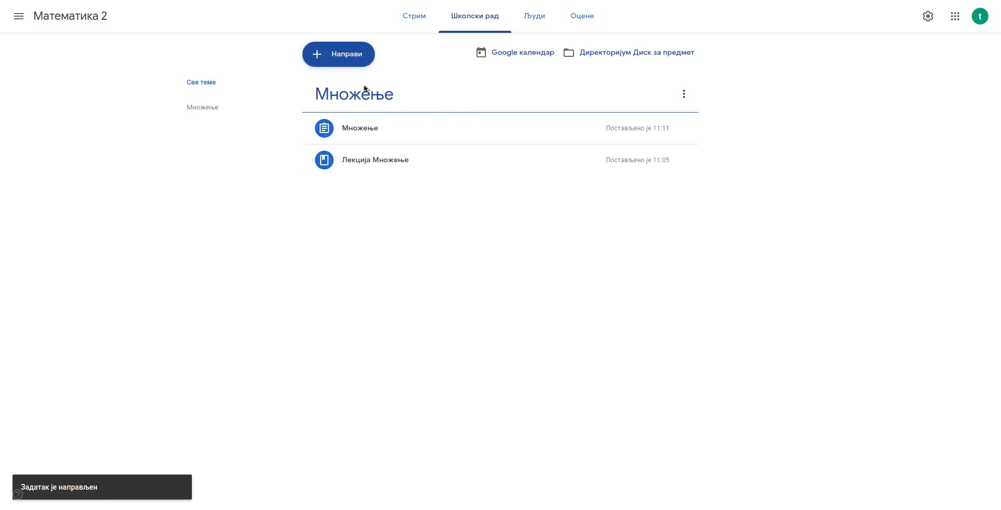
{"action": "double_click", "coordinate": [318, 93]}
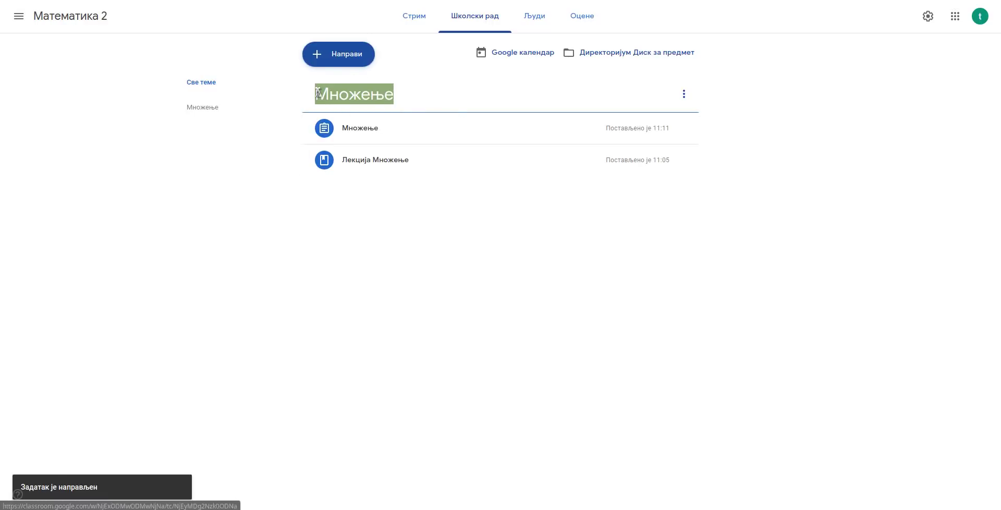
{"action": "left_click", "coordinate": [420, 236]}
{"action": "left_click", "coordinate": [400, 161]}
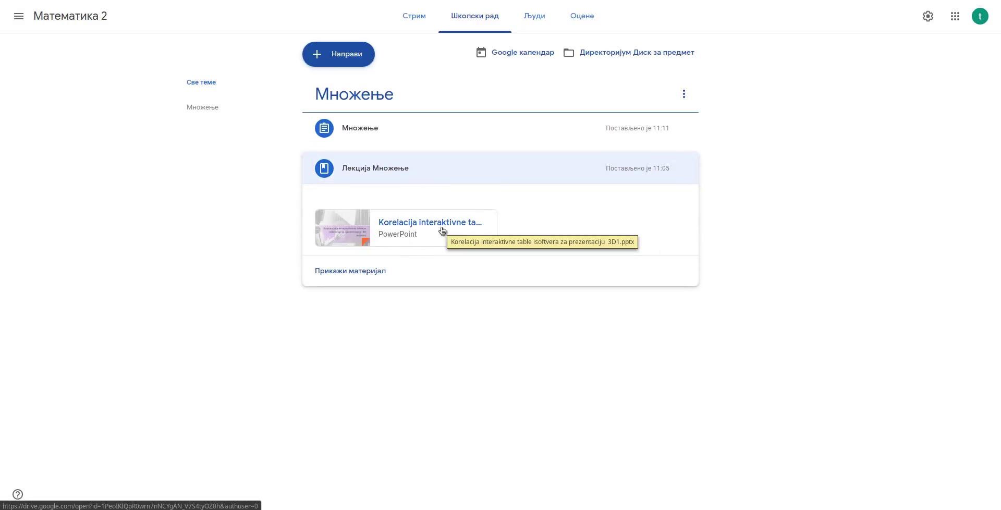
{"action": "left_click", "coordinate": [390, 137]}
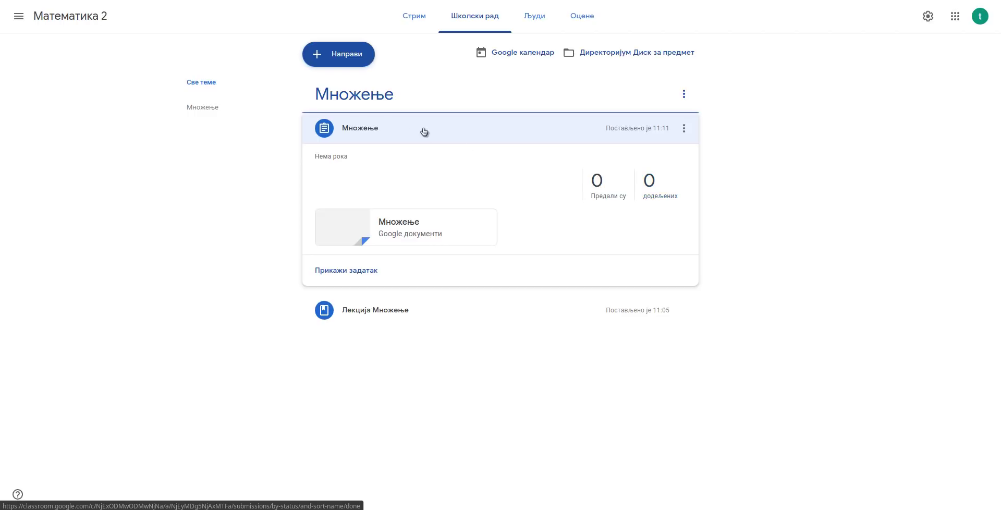
{"action": "left_click", "coordinate": [405, 132]}
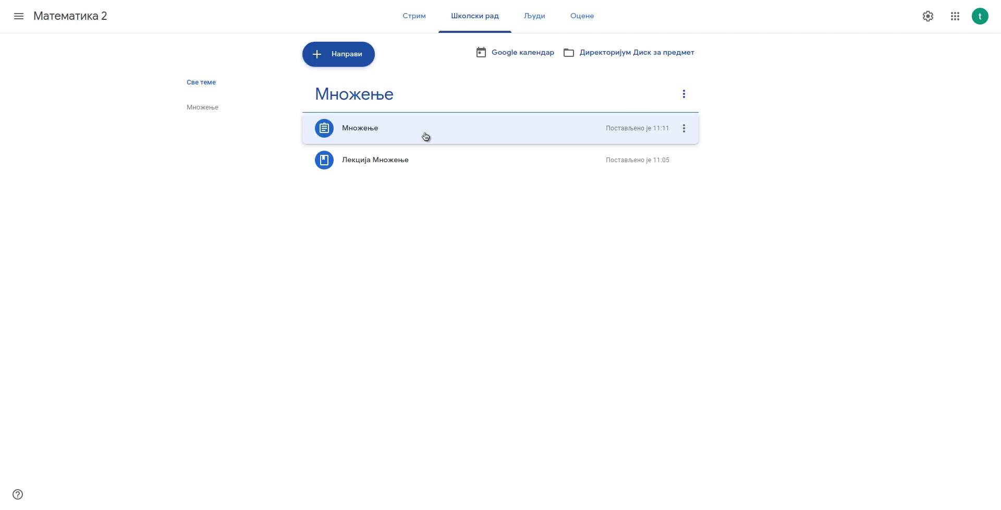
- Start a new question (Питање), previewing the "Више понуђених одговора" answer type before setting it back to "Кратак одговор"
{"action": "left_click", "coordinate": [329, 56]}
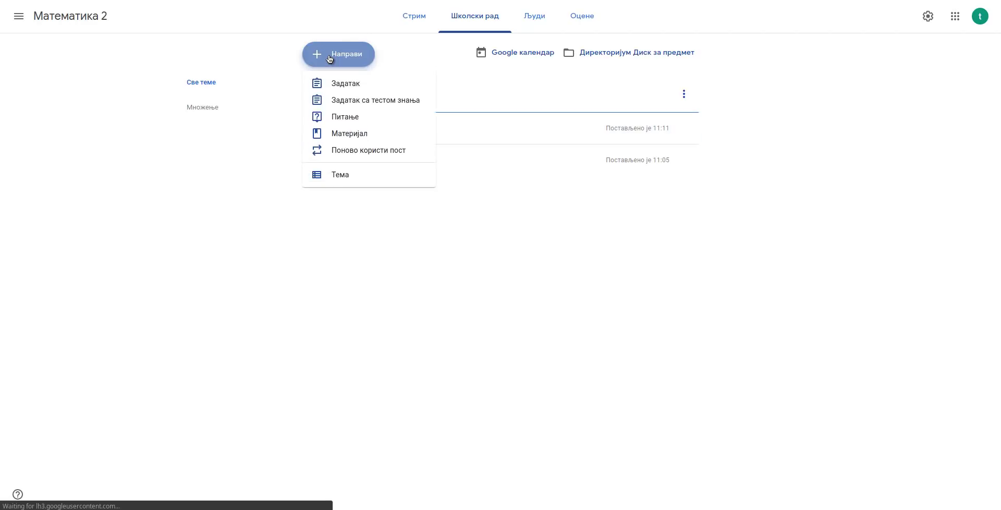
{"action": "left_click", "coordinate": [370, 122]}
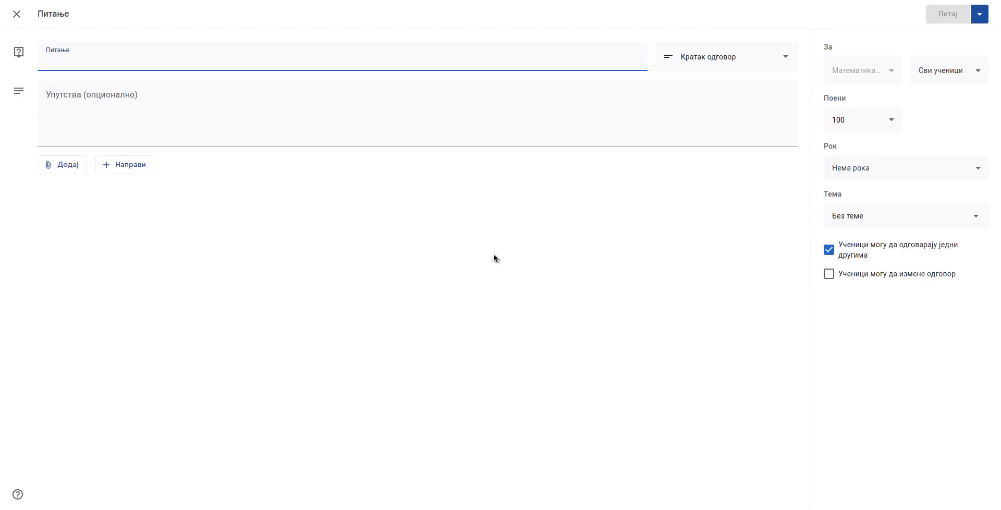
{"action": "left_click", "coordinate": [707, 64]}
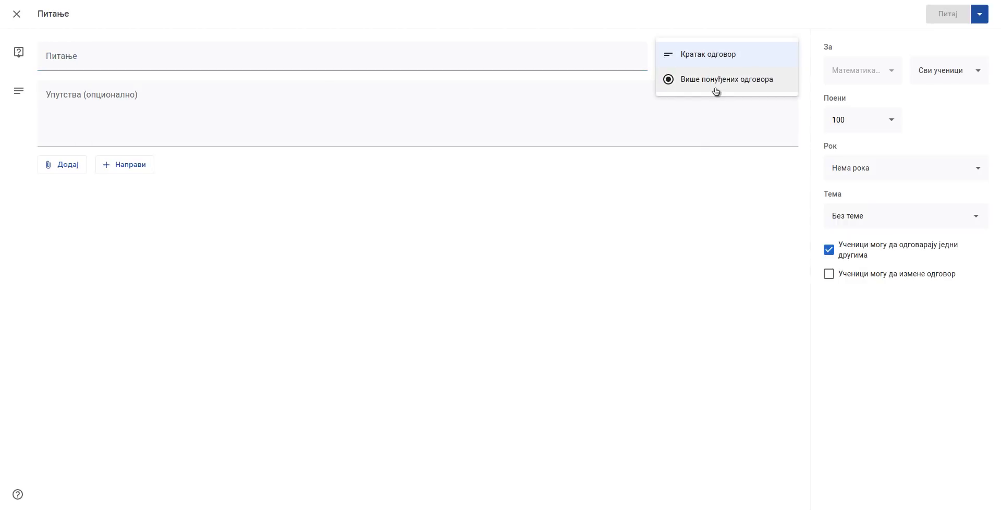
{"action": "left_click", "coordinate": [716, 84]}
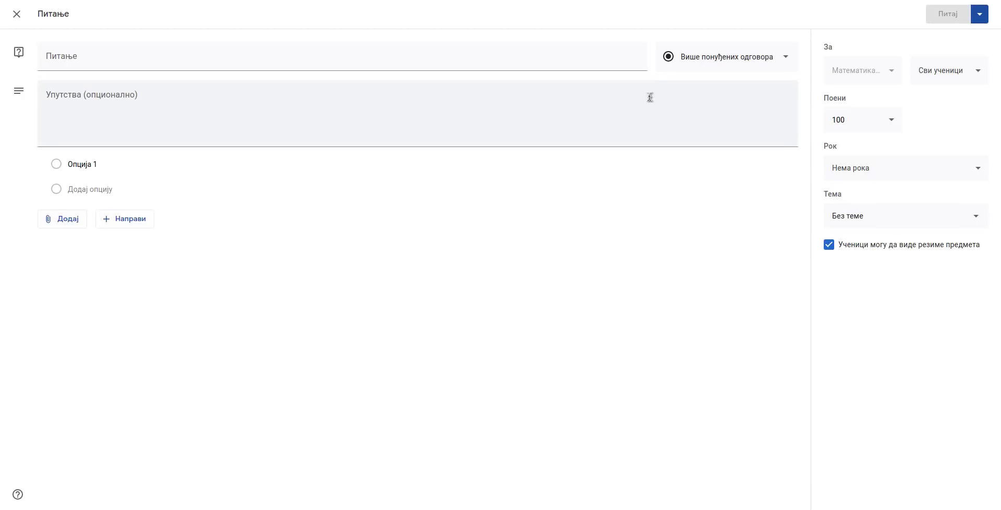
{"action": "left_click", "coordinate": [683, 61]}
{"action": "left_click", "coordinate": [695, 32]}
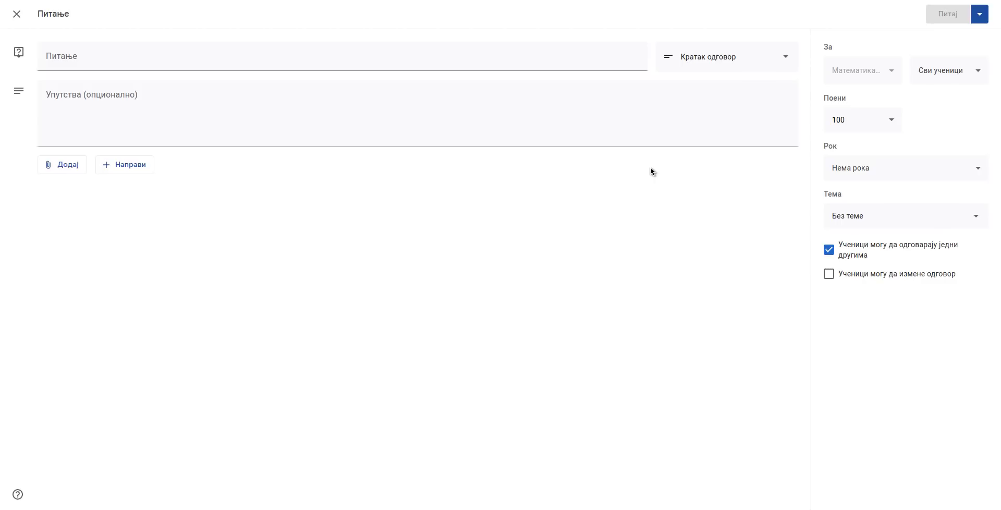
- Keep the answer type "Кратак одговор" and enter the question "Колики је производ бројева 2 и 3?" copied from the Множење document
{"action": "left_click", "coordinate": [710, 63]}
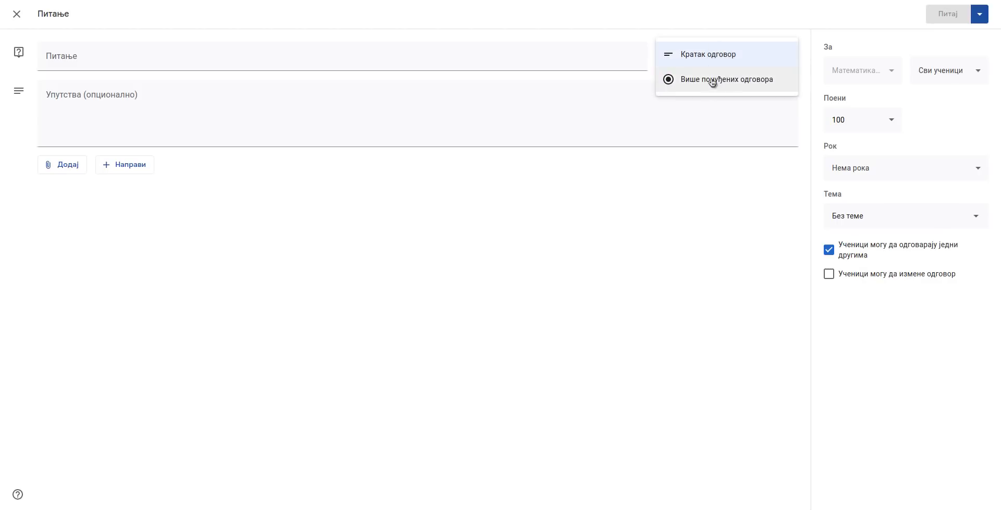
{"action": "left_click", "coordinate": [711, 57]}
{"action": "left_click", "coordinate": [302, 61]}
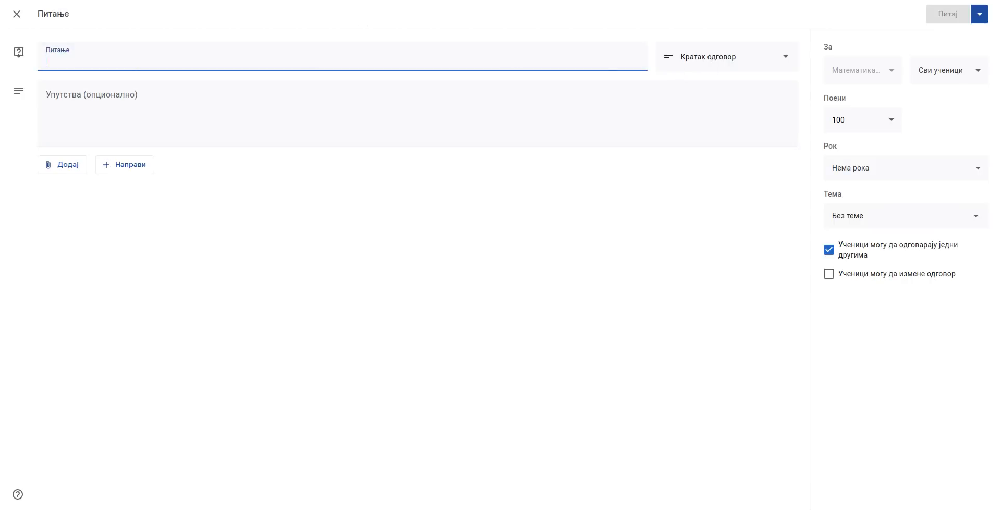
{"action": "key", "text": "alt+Tab"}
{"action": "double_click", "coordinate": [362, 121]}
{"action": "left_click_drag", "start_coordinate": [363, 122], "coordinate": [473, 123]}
{"action": "key", "text": "ctrl+c"}
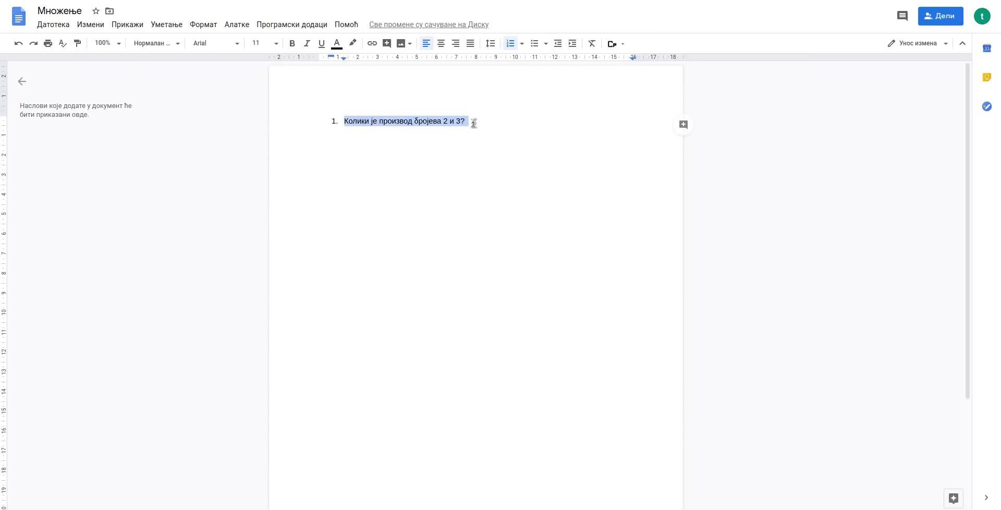
{"action": "key", "text": "alt+Tab"}
{"action": "key", "text": "ctrl+v"}
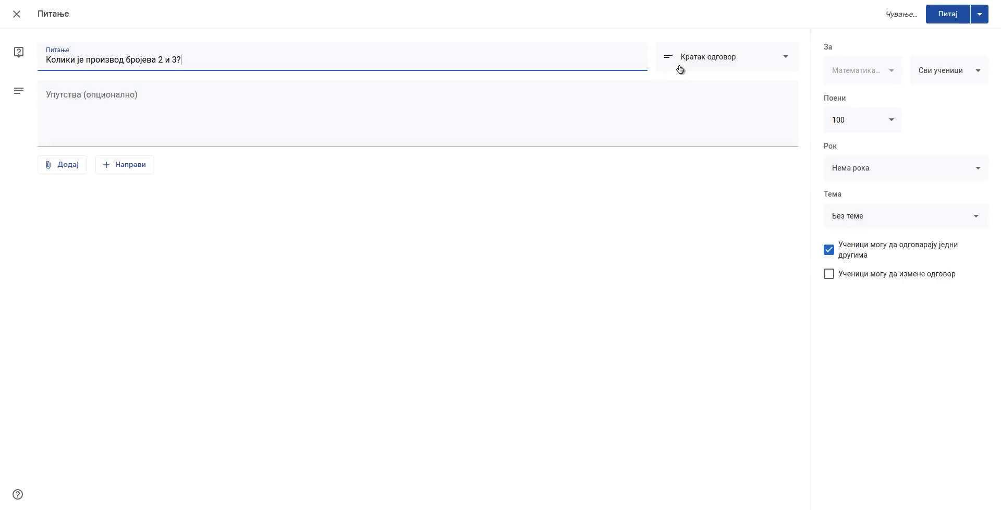
- Change the answer type to "Више понуђених одговора" and enter the answer options 3, 4, 5 and 6
{"action": "left_click", "coordinate": [714, 64]}
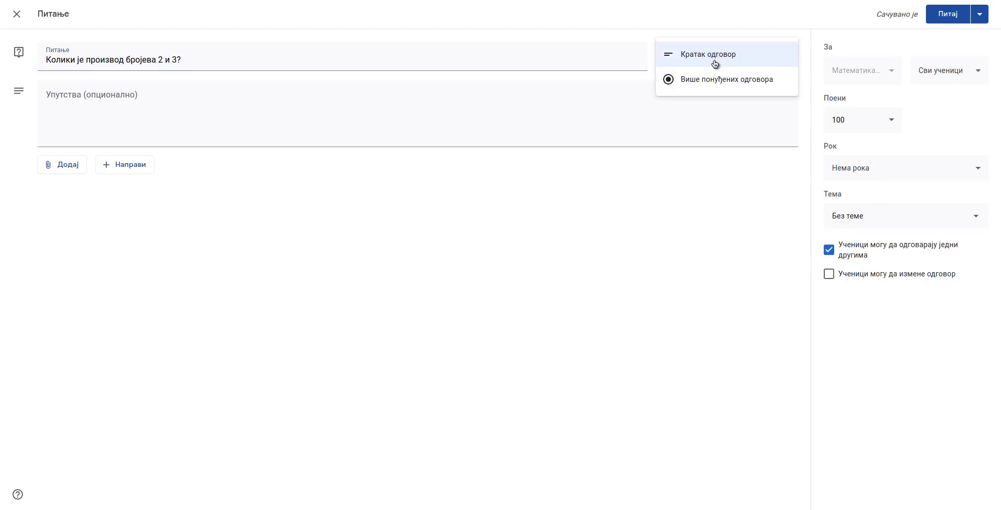
{"action": "left_click", "coordinate": [729, 84]}
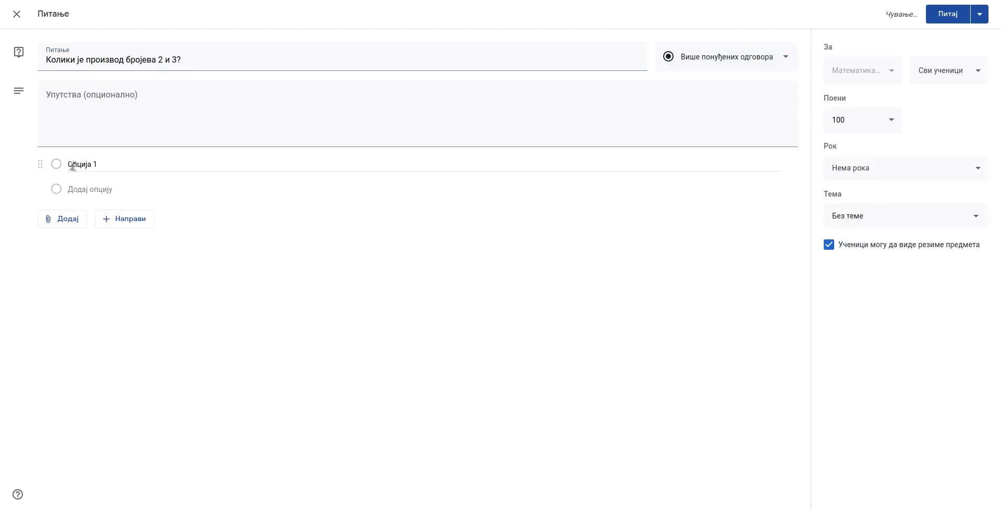
{"action": "left_click", "coordinate": [108, 164]}
{"action": "type", "text": "3"}
{"action": "left_click", "coordinate": [100, 191]}
{"action": "type", "text": "4"}
{"action": "left_click", "coordinate": [105, 220]}
{"action": "type", "text": "5"}
{"action": "left_click", "coordinate": [107, 247]}
{"action": "type", "text": "6"}
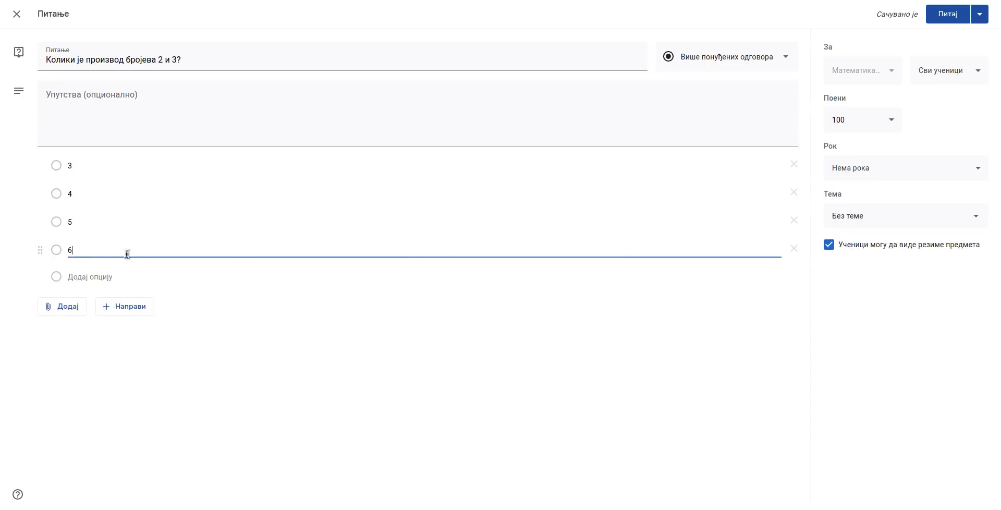
{"action": "left_click", "coordinate": [226, 387]}
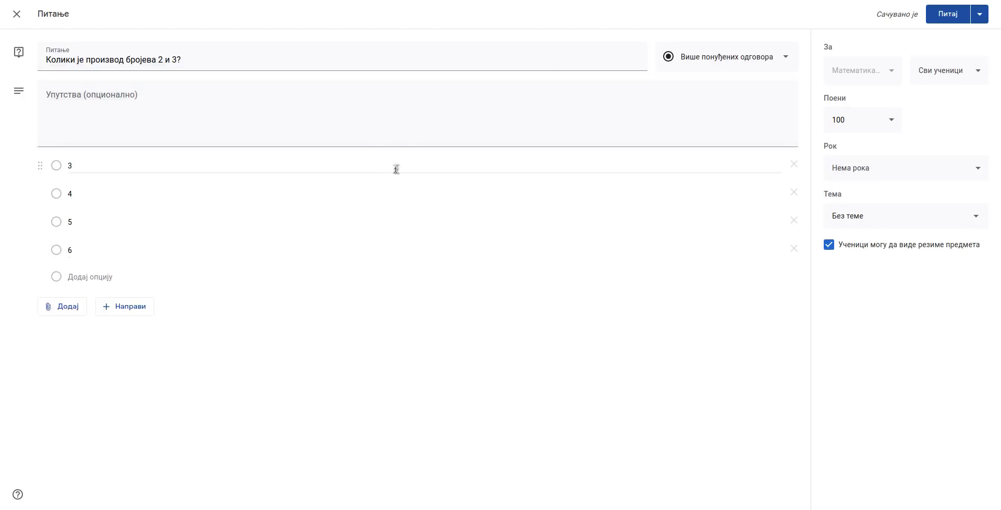
- Place the question under the Множење topic and set its points to 10
{"action": "left_click", "coordinate": [855, 221]}
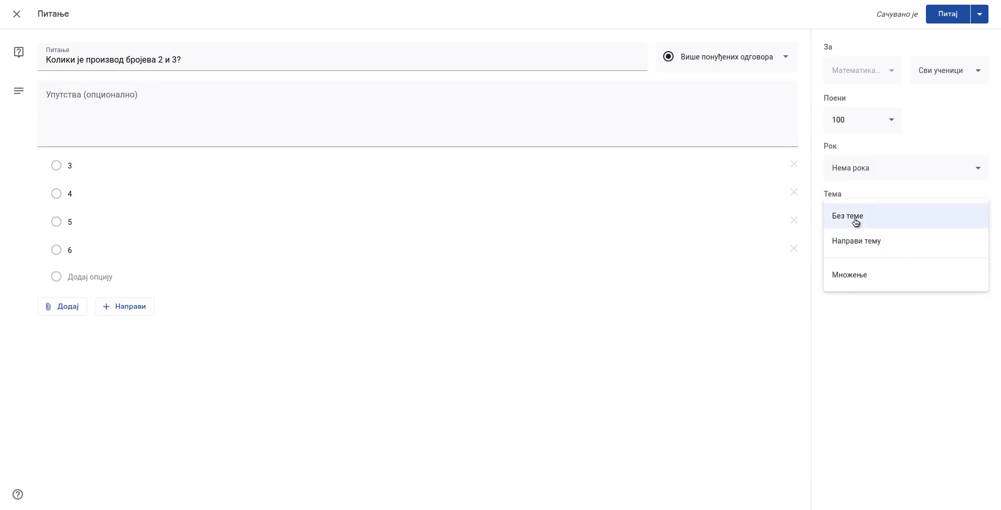
{"action": "left_click", "coordinate": [869, 284]}
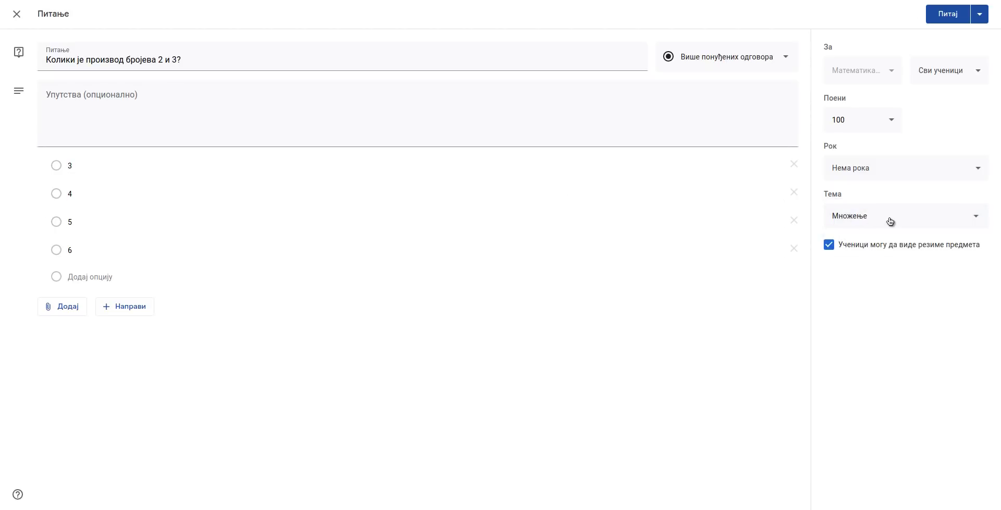
{"action": "left_click", "coordinate": [850, 119]}
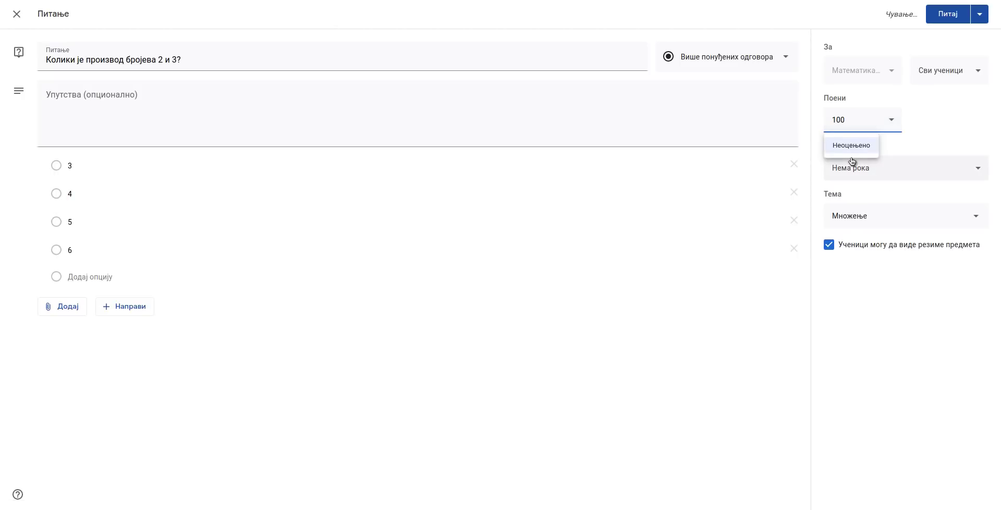
{"action": "key", "text": "BackSpace"}
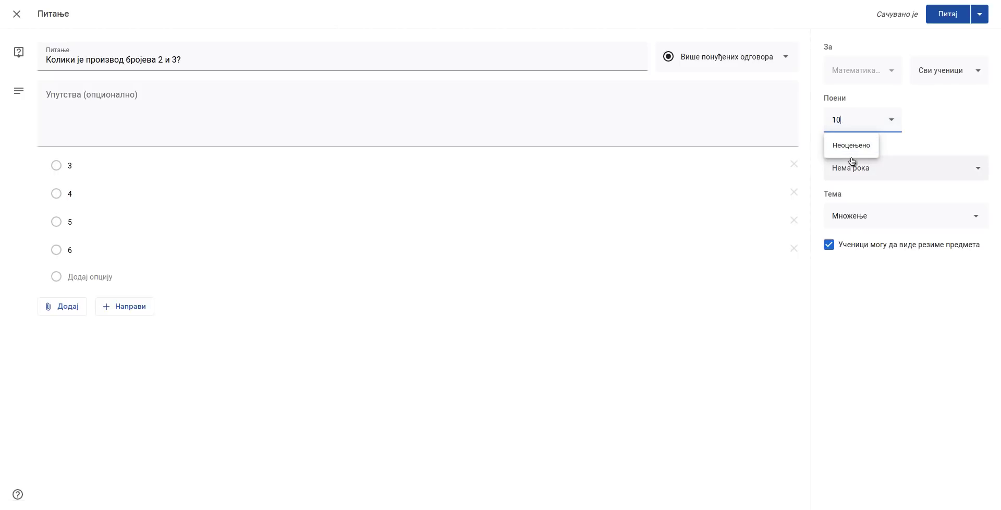
{"action": "left_click", "coordinate": [696, 289]}
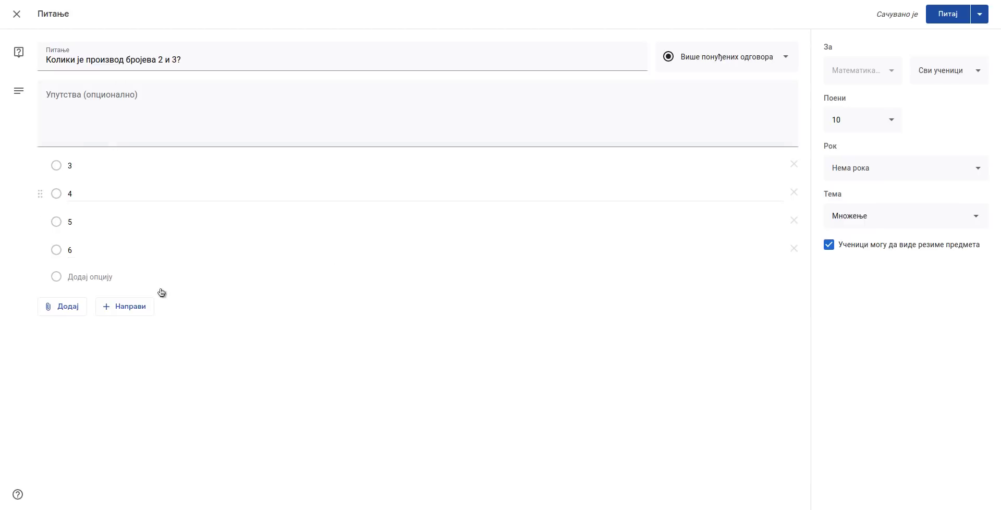
- Examine the question's choices for adding attachments, creating files and selecting the answer type
{"action": "left_click", "coordinate": [68, 311]}
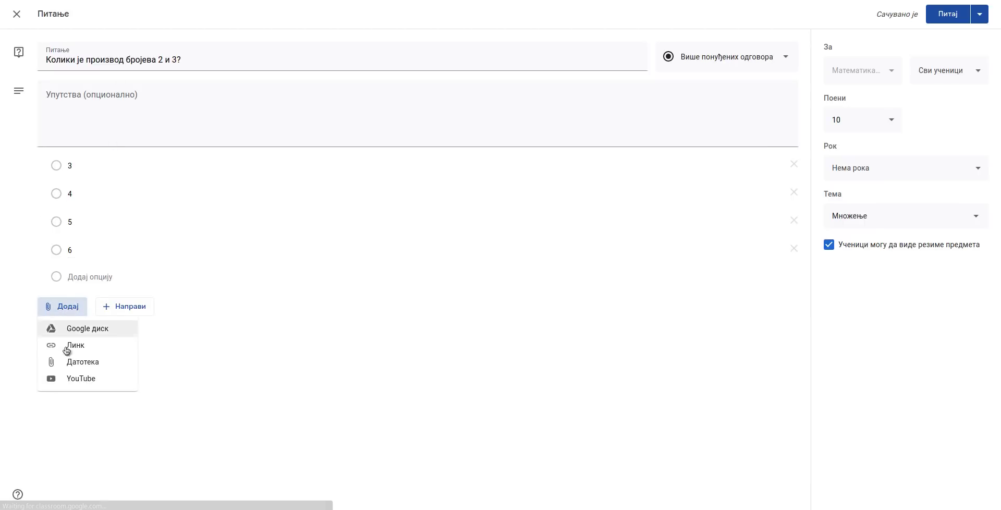
{"action": "left_click", "coordinate": [123, 307]}
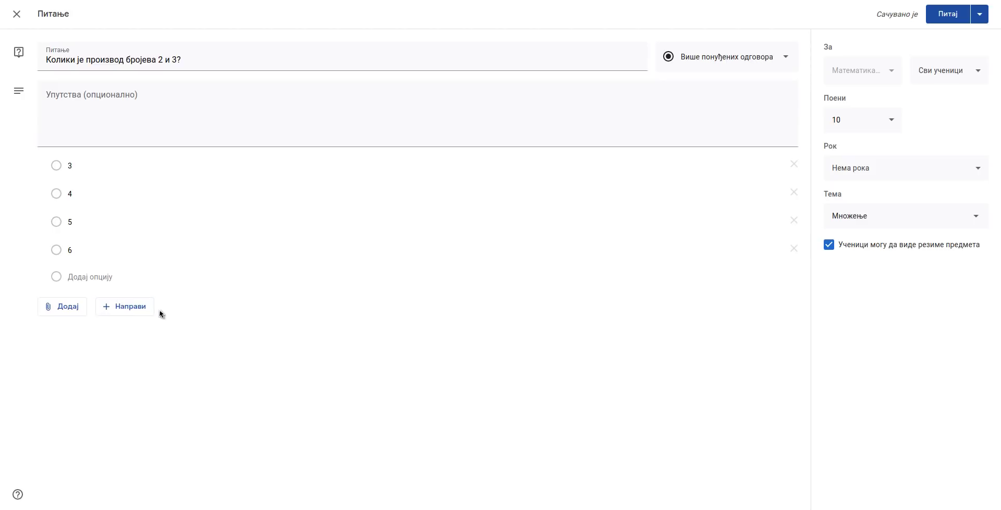
{"action": "left_click", "coordinate": [150, 307]}
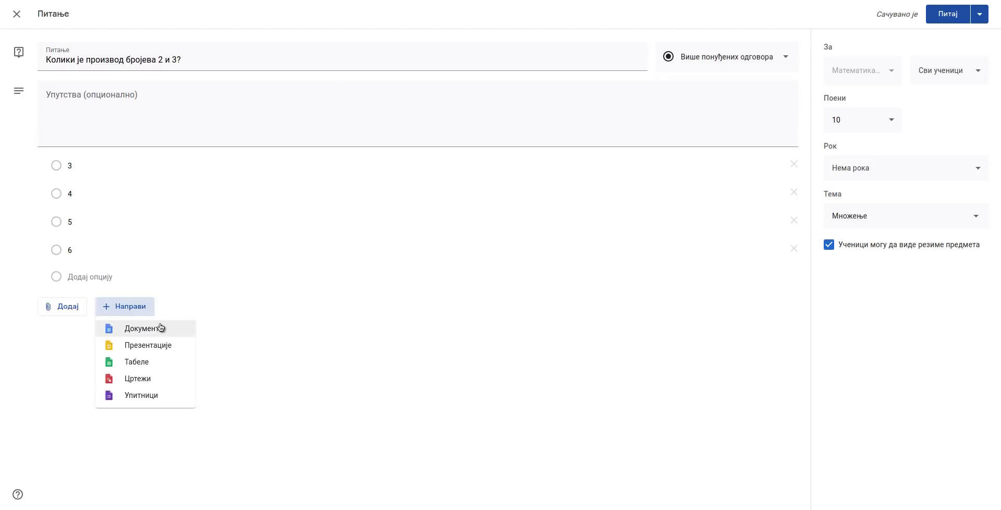
{"action": "left_click", "coordinate": [276, 352]}
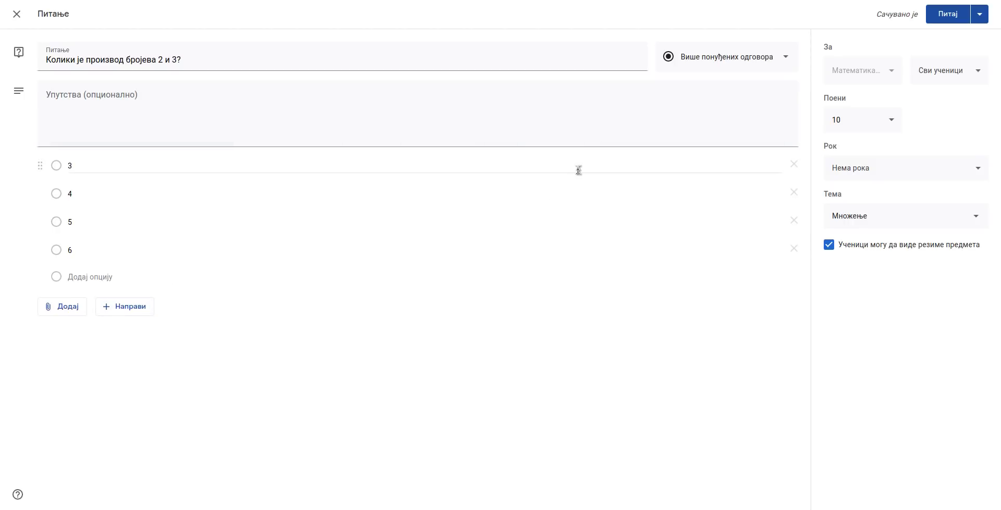
{"action": "left_click", "coordinate": [719, 67]}
{"action": "left_click", "coordinate": [720, 60]}
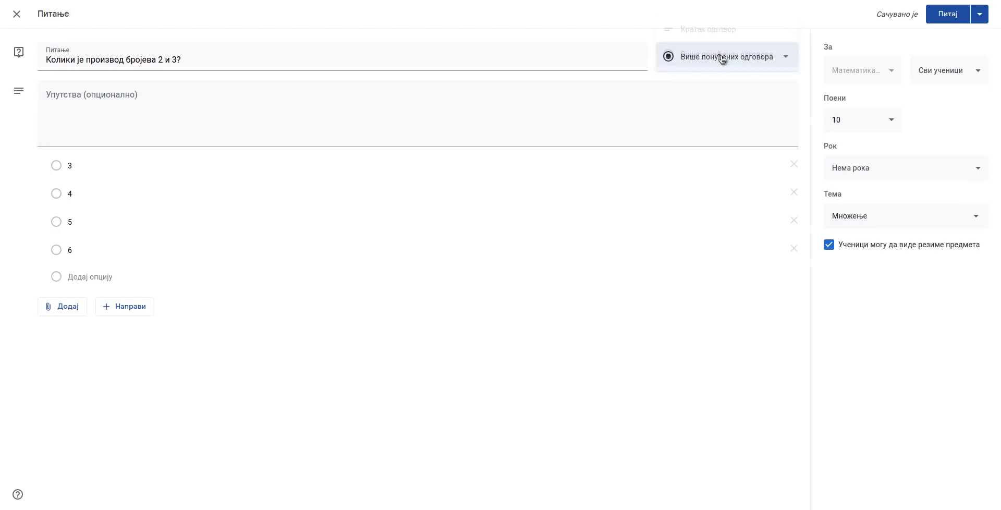
{"action": "left_click", "coordinate": [719, 58]}
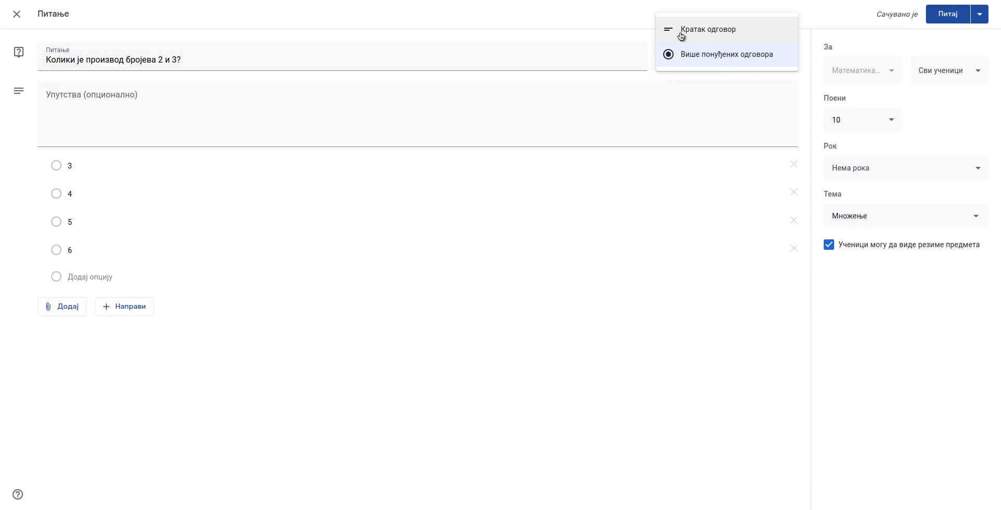
{"action": "left_click", "coordinate": [697, 63]}
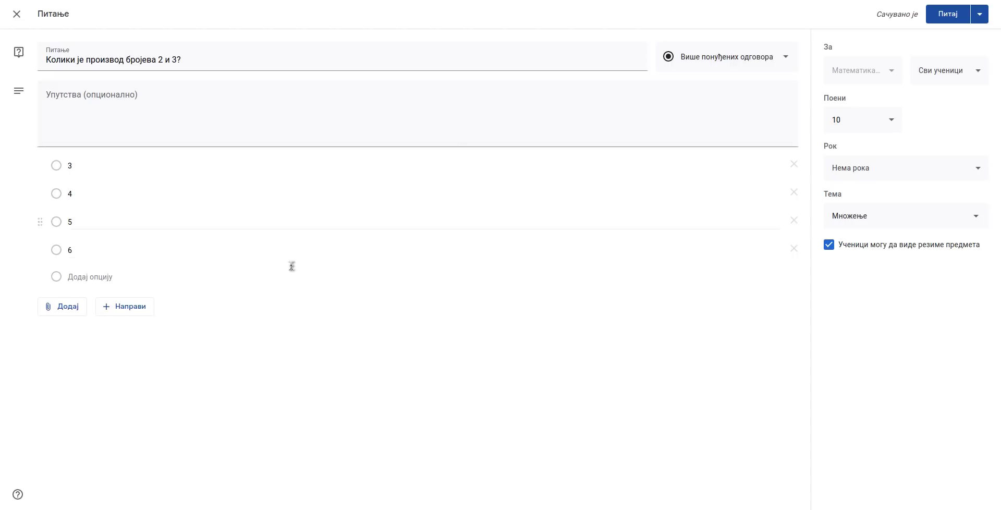
- Post the multiple-choice question and check its details under the Множење topic
{"action": "left_click", "coordinate": [943, 15]}
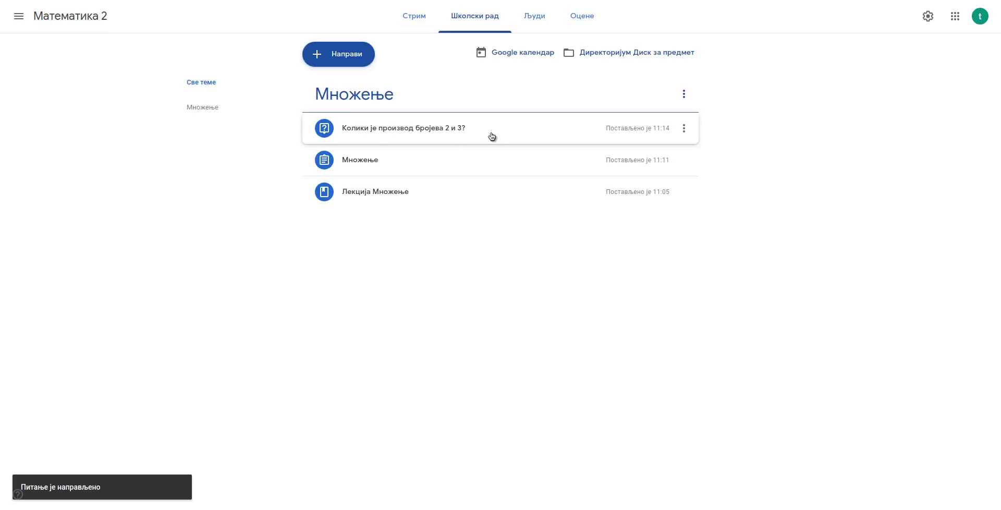
{"action": "left_click", "coordinate": [444, 135]}
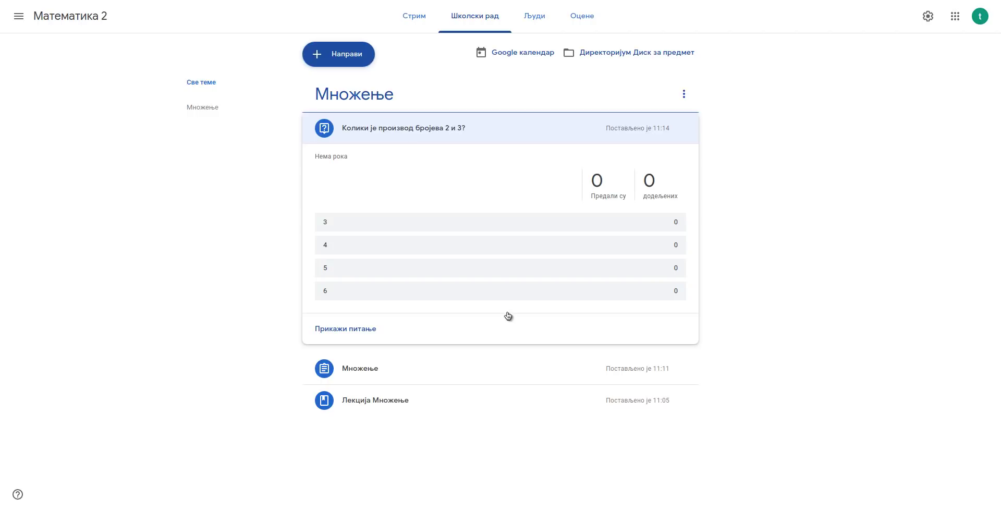
{"action": "left_click", "coordinate": [495, 137]}
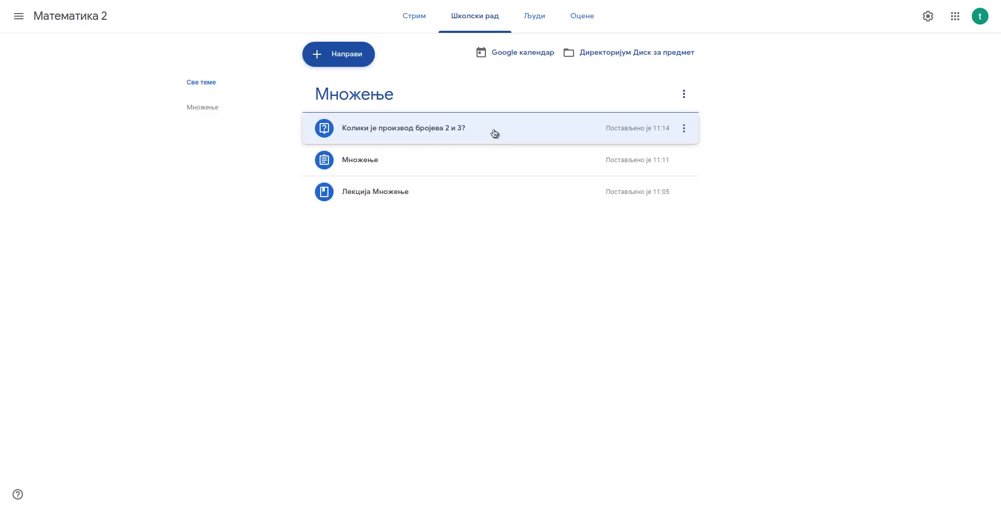
- Start another question reading "Колики је производ бројева 3 и 6?" with the answer type "Кратак одговор"
{"action": "left_click", "coordinate": [348, 61]}
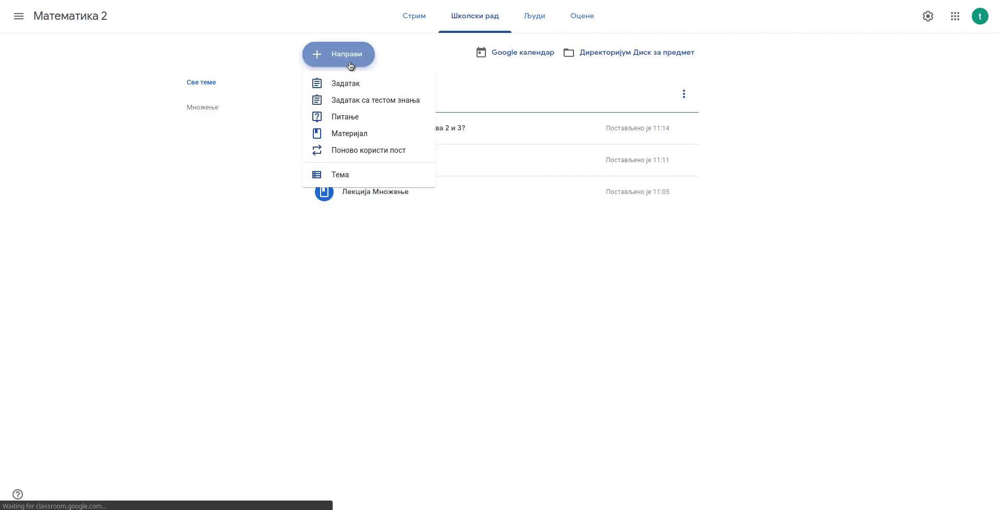
{"action": "left_click", "coordinate": [358, 117]}
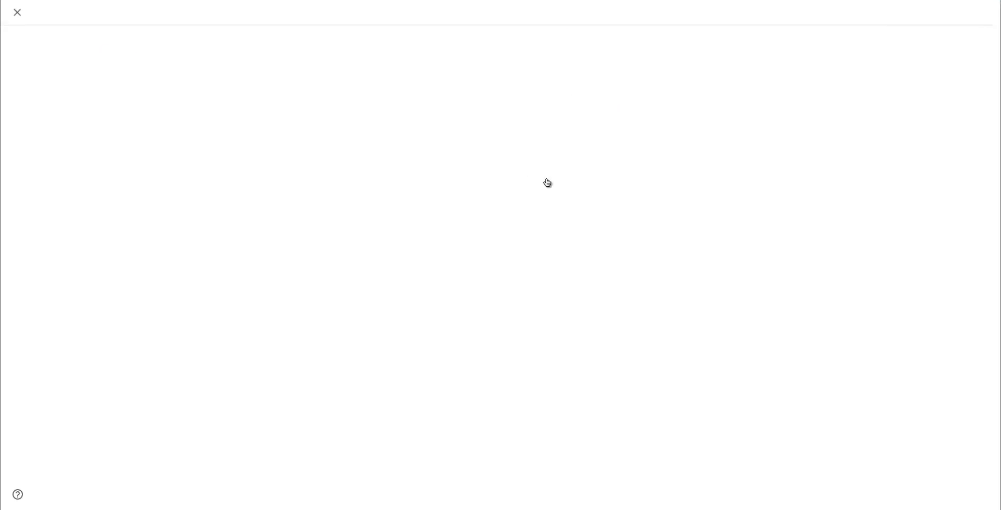
{"action": "type", "text": "Колики је производ бројева 2 и 3?"}
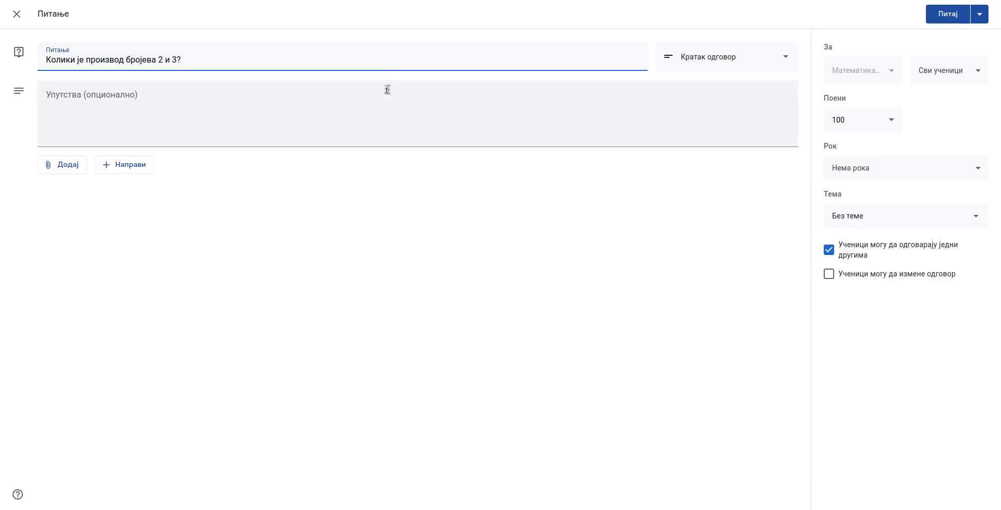
{"action": "type", "text": "6"}
{"action": "key", "text": "BackSpace"}
{"action": "type", "text": "3"}
{"action": "left_click", "coordinate": [695, 68]}
{"action": "left_click", "coordinate": [695, 64]}
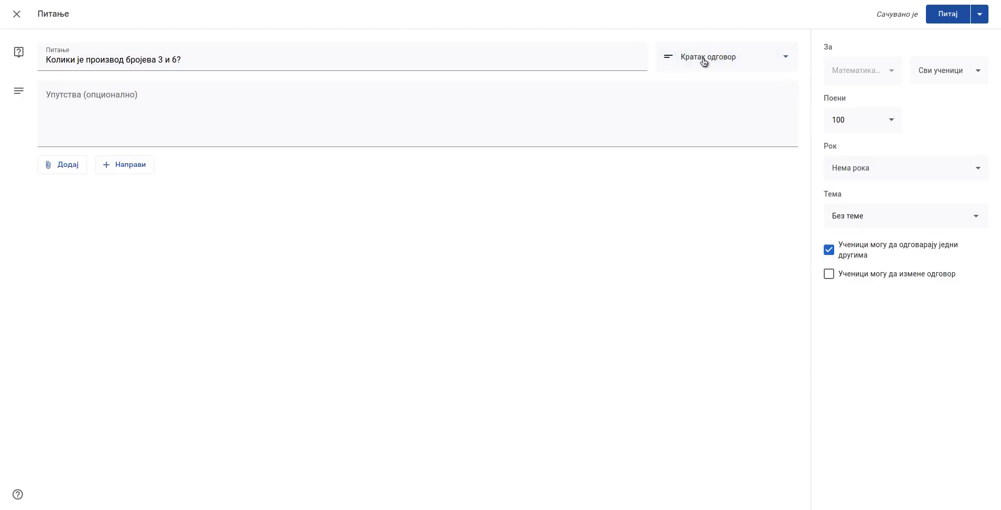
- Set the short-answer question's points to 10 and place it under the Множење topic
{"action": "left_click", "coordinate": [863, 121]}
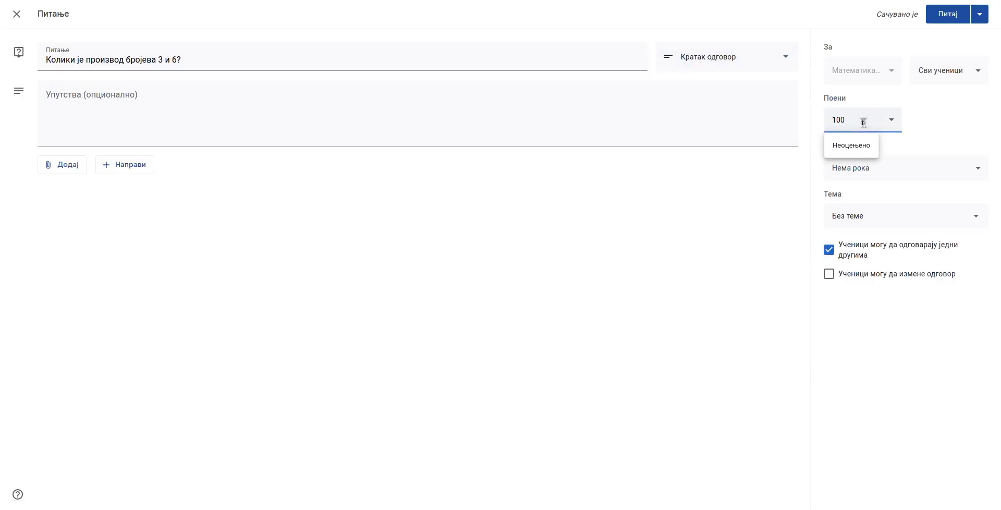
{"action": "left_click", "coordinate": [940, 133]}
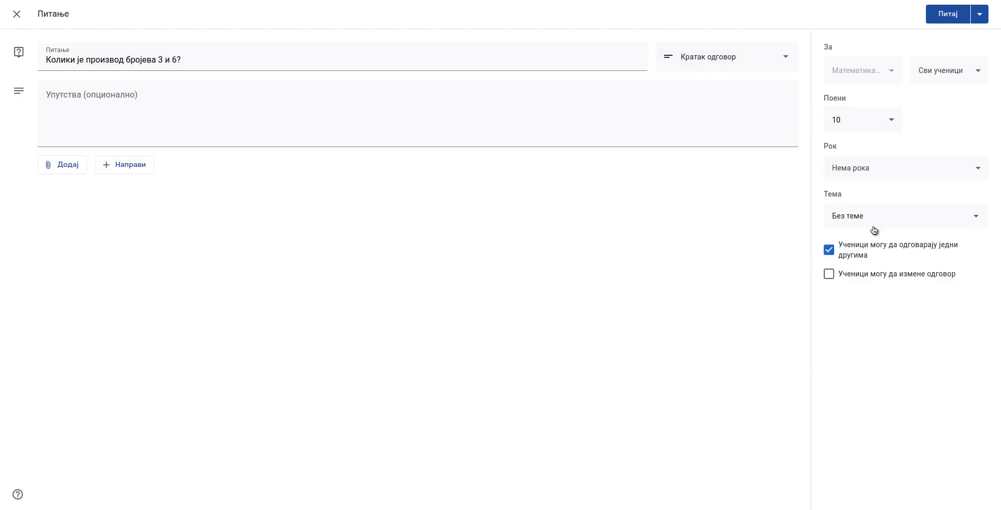
{"action": "left_click", "coordinate": [870, 227]}
{"action": "left_click", "coordinate": [871, 273]}
- Toggle the options for students replying to each other and editing their answer, and post the short-answer question
{"action": "left_click", "coordinate": [830, 286]}
{"action": "left_click", "coordinate": [829, 275]}
{"action": "left_click", "coordinate": [828, 250]}
{"action": "left_click", "coordinate": [829, 274]}
{"action": "left_click", "coordinate": [945, 15]}
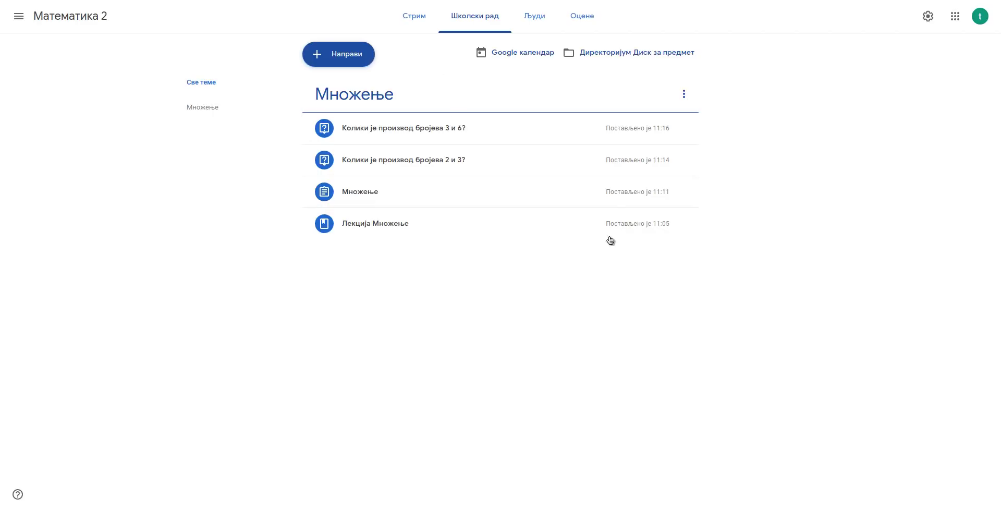
- Open the invitation for students of the course and copy the student account's e-mail address from Gmail
{"action": "left_click", "coordinate": [534, 17]}
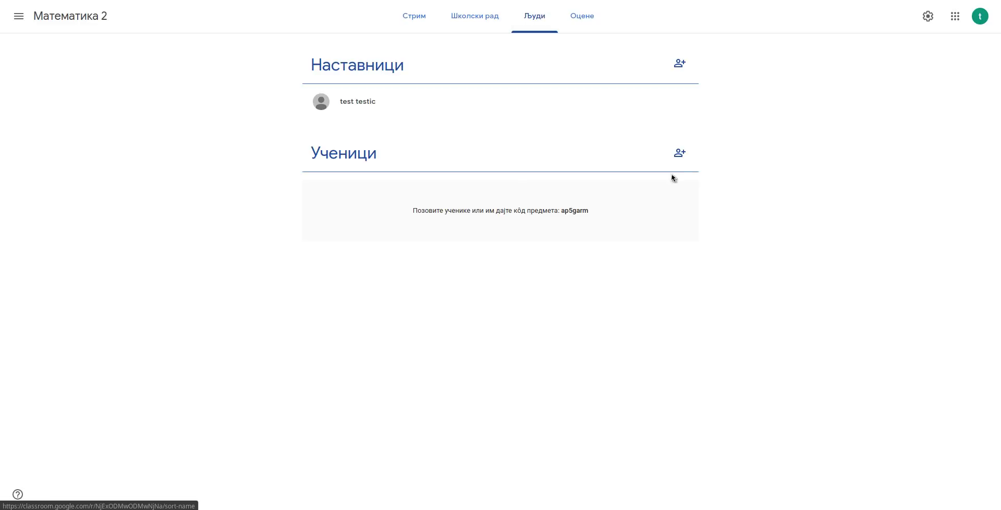
{"action": "left_click", "coordinate": [679, 156]}
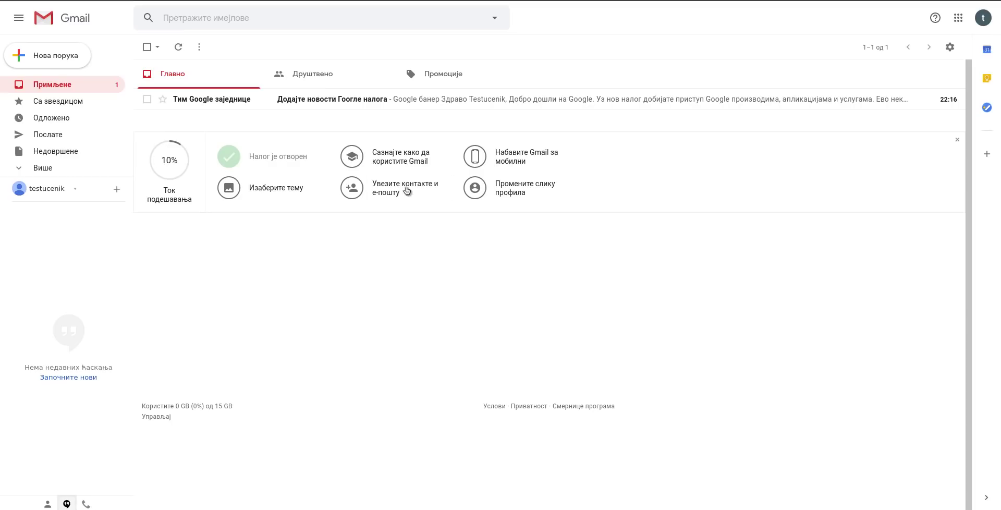
{"action": "left_click", "coordinate": [983, 18]}
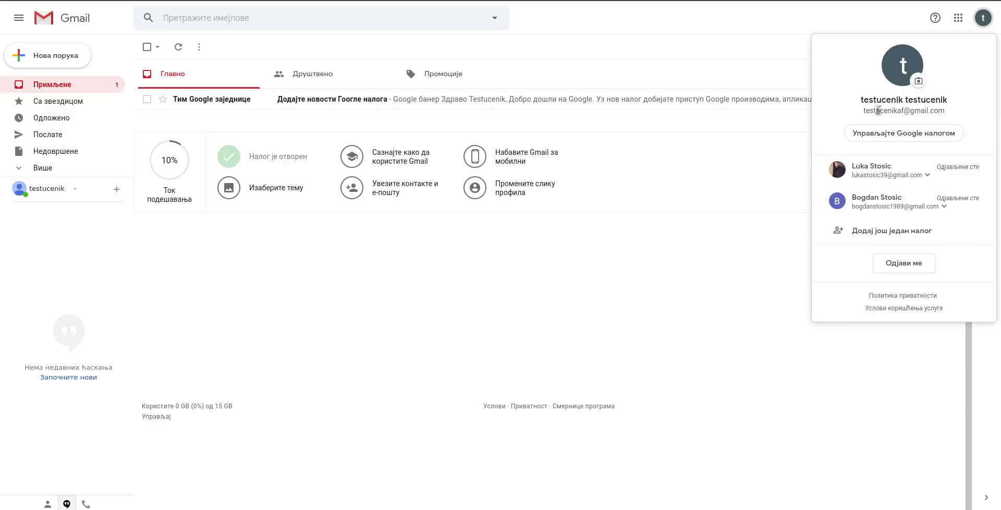
{"action": "left_click_drag", "start_coordinate": [863, 114], "coordinate": [934, 112]}
{"action": "key", "text": "ctrl+c"}
{"action": "left_click", "coordinate": [934, 112]}
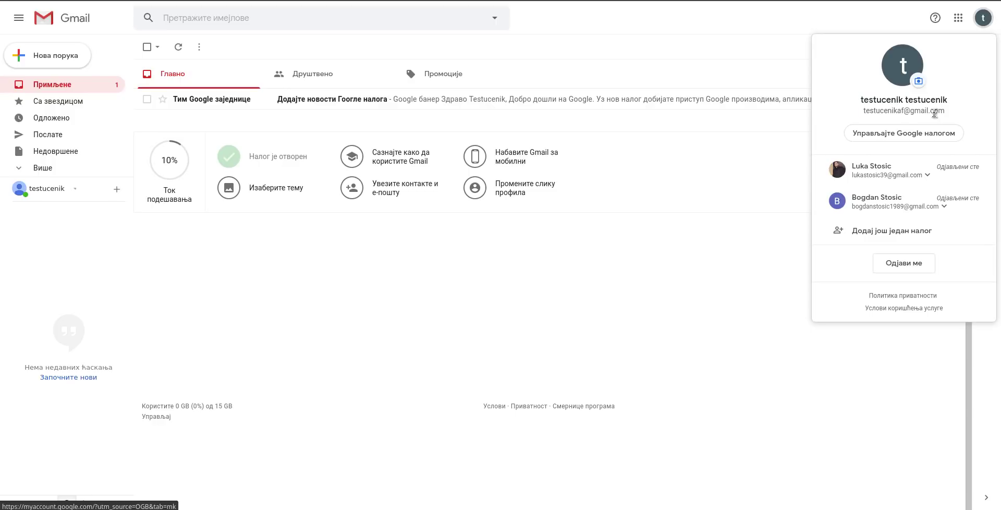
{"action": "mouse_move", "coordinate": [947, 116]}
{"action": "left_mouse_down"}
{"action": "mouse_move", "coordinate": [909, 112]}
{"action": "mouse_move", "coordinate": [947, 116]}
{"action": "left_mouse_up"}
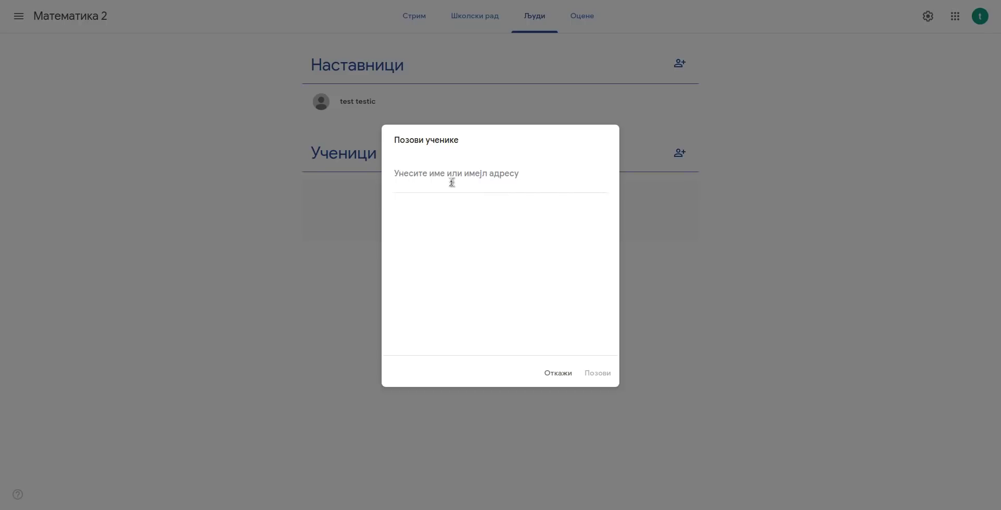
- Invite the student to the course using the copied e-mail address
{"action": "key", "text": "ctrl+v"}
{"action": "left_click", "coordinate": [480, 175]}
{"action": "key", "text": "BackSpace"}
{"action": "key", "text": "BackSpace"}
{"action": "key", "text": "BackSpace"}
{"action": "key", "text": "BackSpace"}
{"action": "key", "text": "BackSpace"}
{"action": "key", "text": "BackSpace"}
{"action": "key", "text": "BackSpace"}
{"action": "key", "text": "BackSpace"}
{"action": "key", "text": "BackSpace"}
{"action": "key", "text": "BackSpace"}
{"action": "key", "text": "BackSpace"}
{"action": "key", "text": "BackSpace"}
{"action": "key", "text": "BackSpace"}
{"action": "key", "text": "BackSpace"}
{"action": "key", "text": "BackSpace"}
{"action": "key", "text": "BackSpace"}
{"action": "key", "text": "BackSpace"}
{"action": "key", "text": "BackSpace"}
{"action": "key", "text": "BackSpace"}
{"action": "key", "text": "BackSpace"}
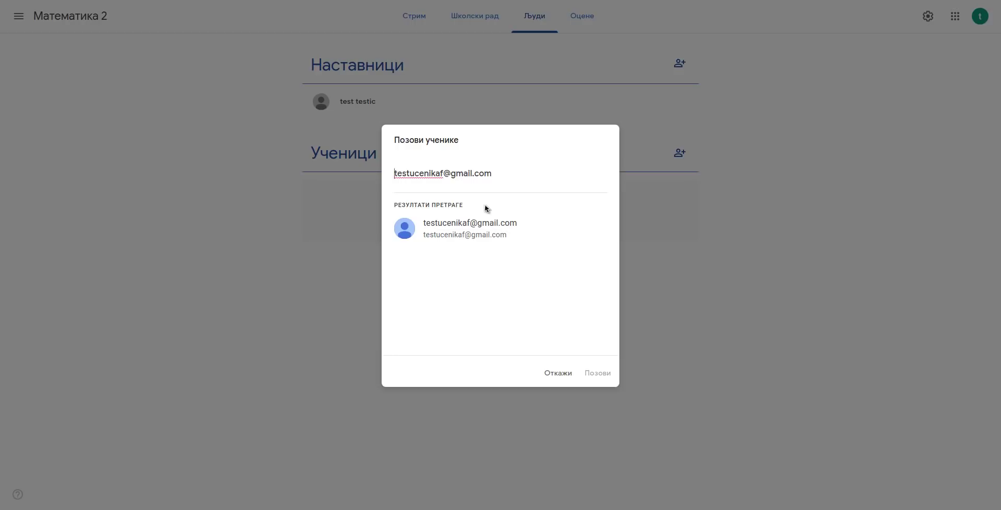
{"action": "left_click", "coordinate": [493, 235]}
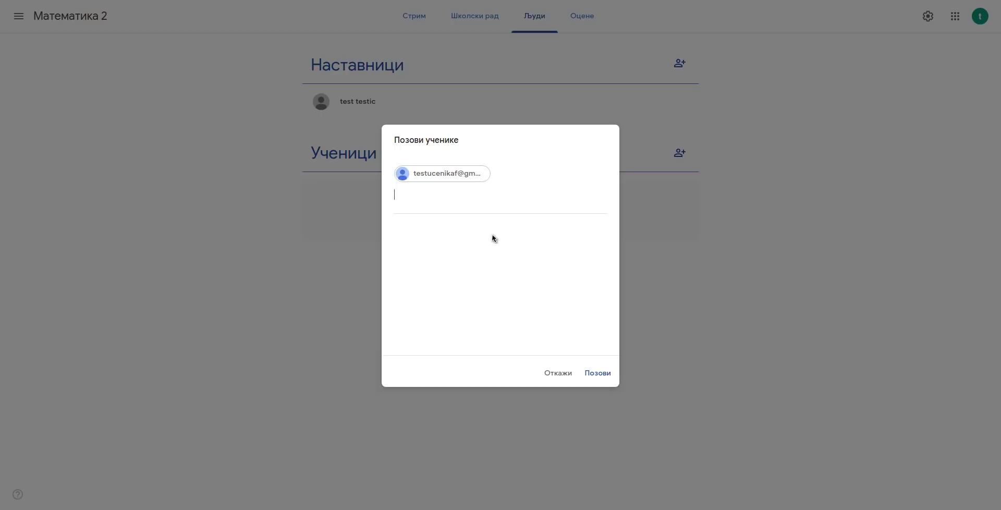
{"action": "left_click", "coordinate": [597, 373]}
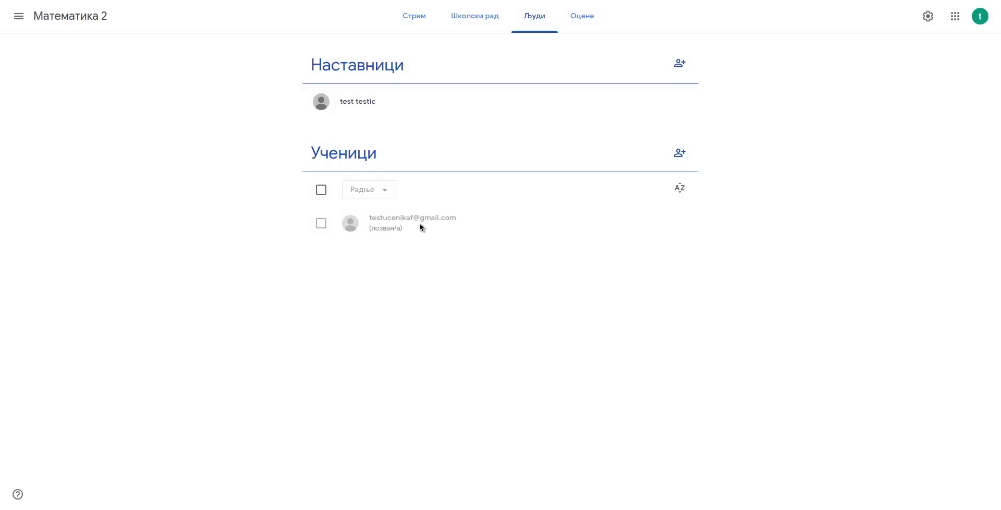
{"action": "left_click_drag", "start_coordinate": [483, 221], "coordinate": [362, 221]}
{"action": "left_click", "coordinate": [426, 270]}
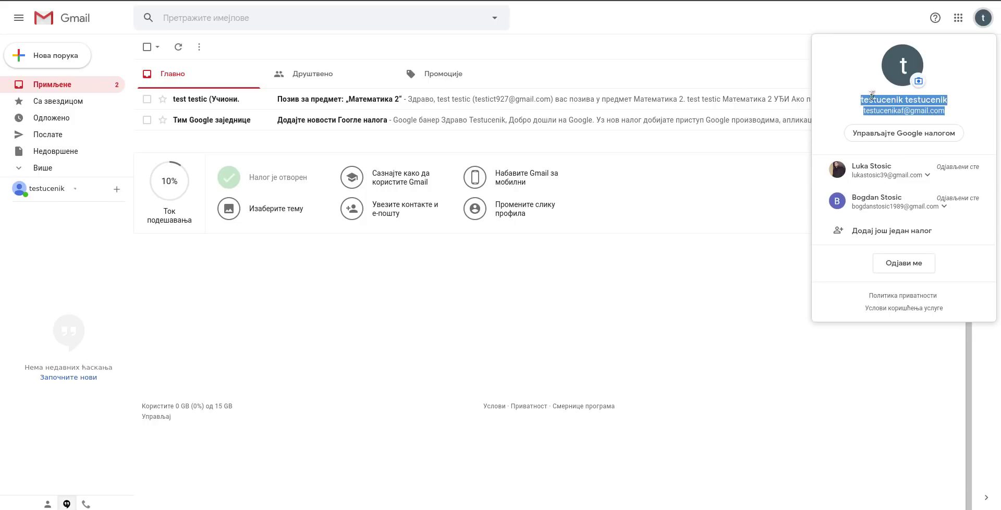
- Switch to the student's Gmail, open the Математика 2 invitation e-mail and follow its course link
{"action": "left_click", "coordinate": [723, 311]}
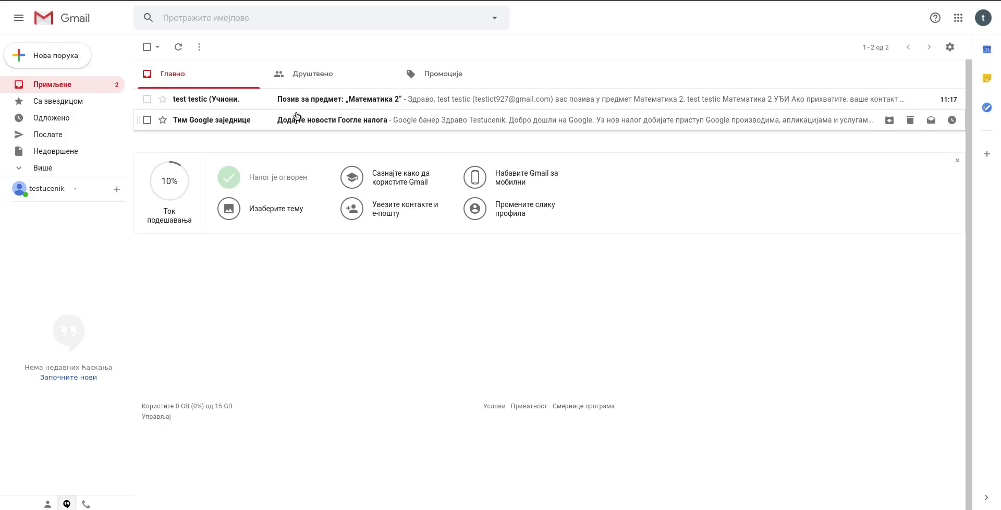
{"action": "left_click", "coordinate": [320, 103]}
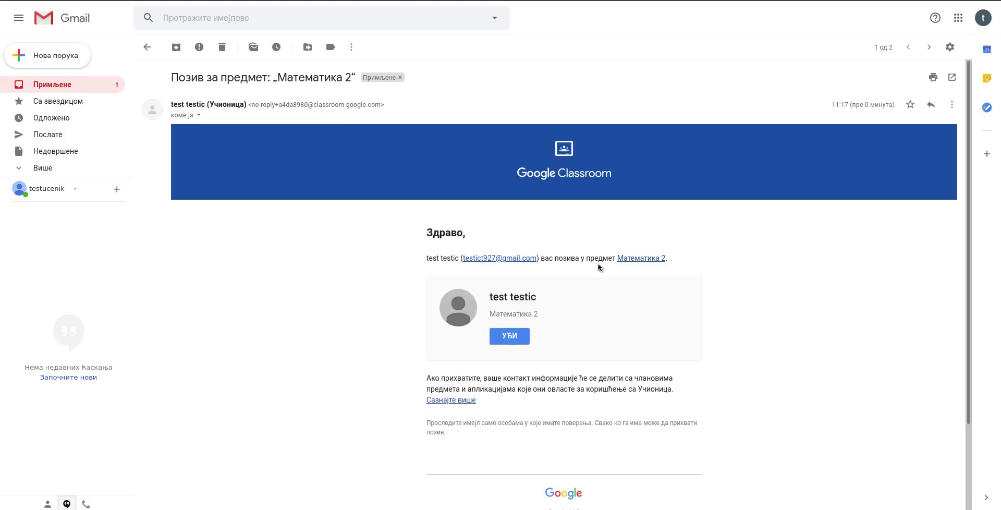
{"action": "left_click", "coordinate": [505, 337]}
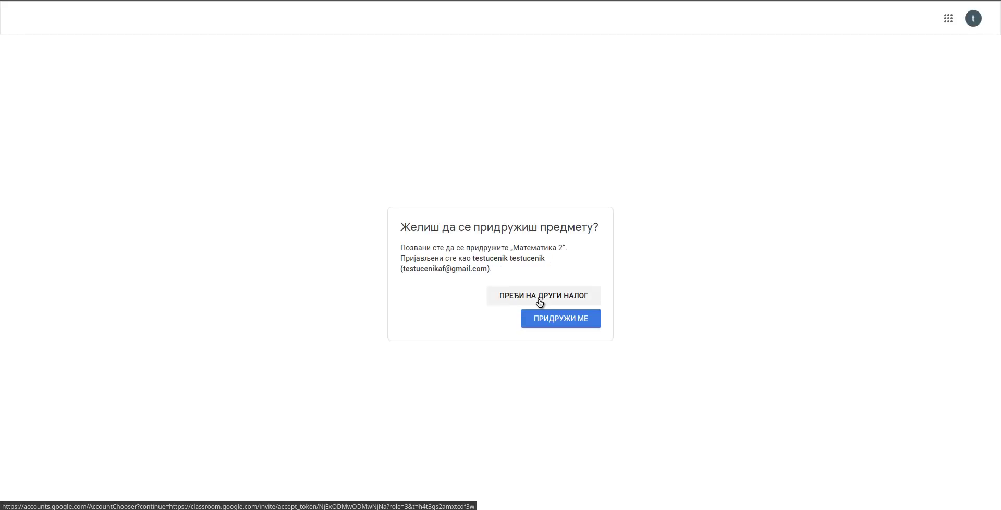
- Join the course Математика 2 as the student and continue past the Classroom welcome with the same account
{"action": "left_click", "coordinate": [567, 324]}
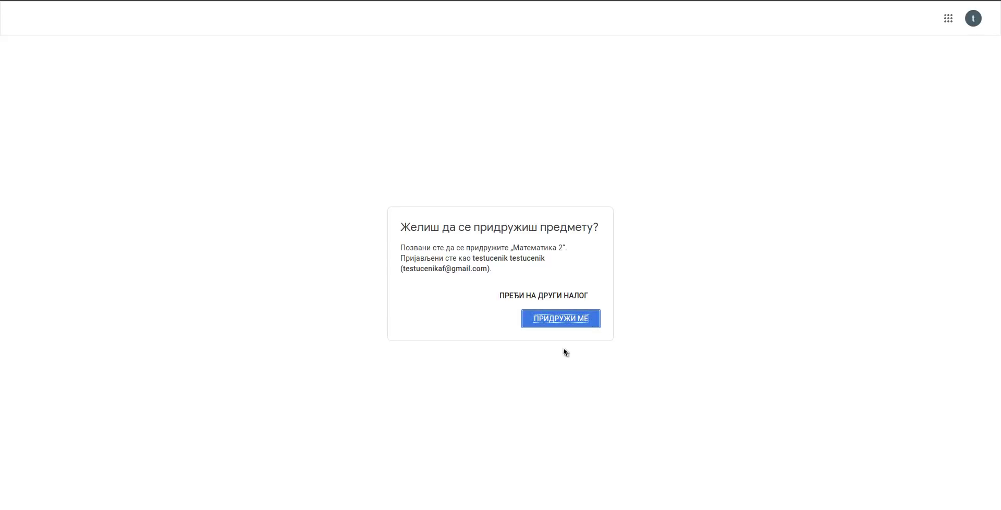
{"action": "left_click", "coordinate": [578, 323]}
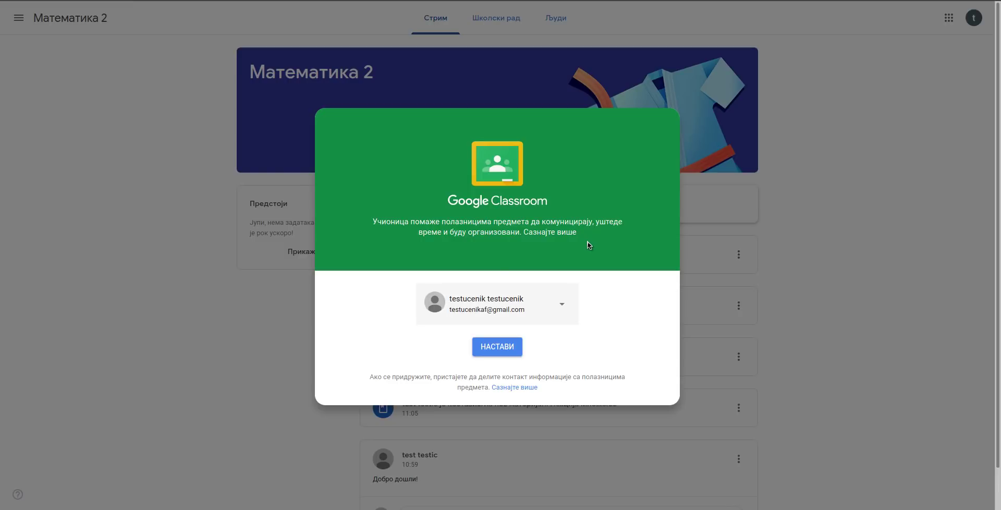
{"action": "left_click", "coordinate": [505, 346]}
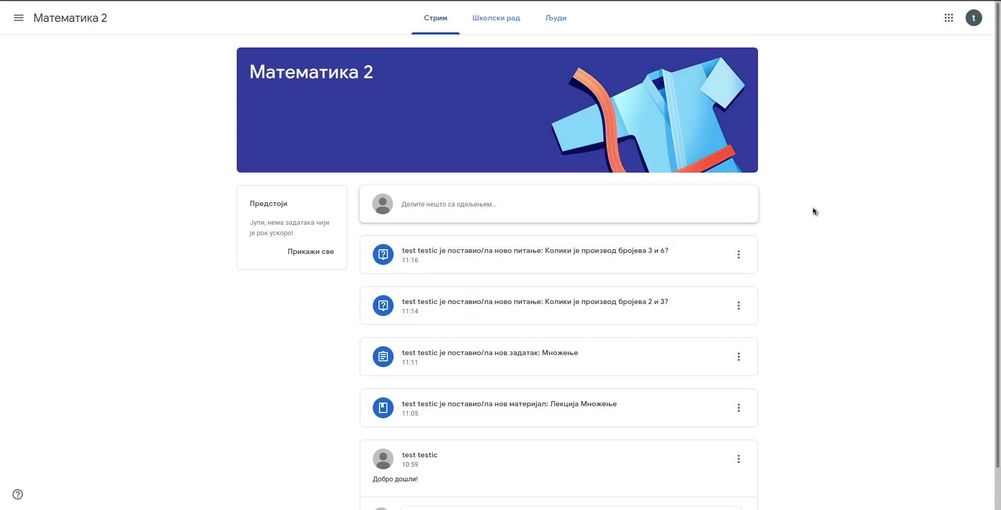
- Look over the student's course stream and check which account is signed in
{"action": "scroll", "coordinate": [533, 199], "scroll_direction": "down", "scroll_amount": 1}
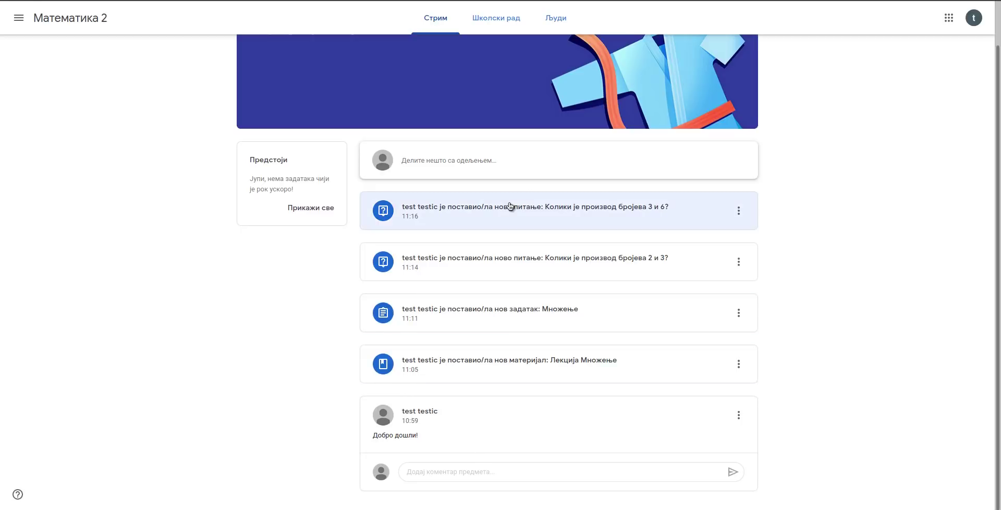
{"action": "scroll", "coordinate": [510, 205], "scroll_direction": "up", "scroll_amount": 1}
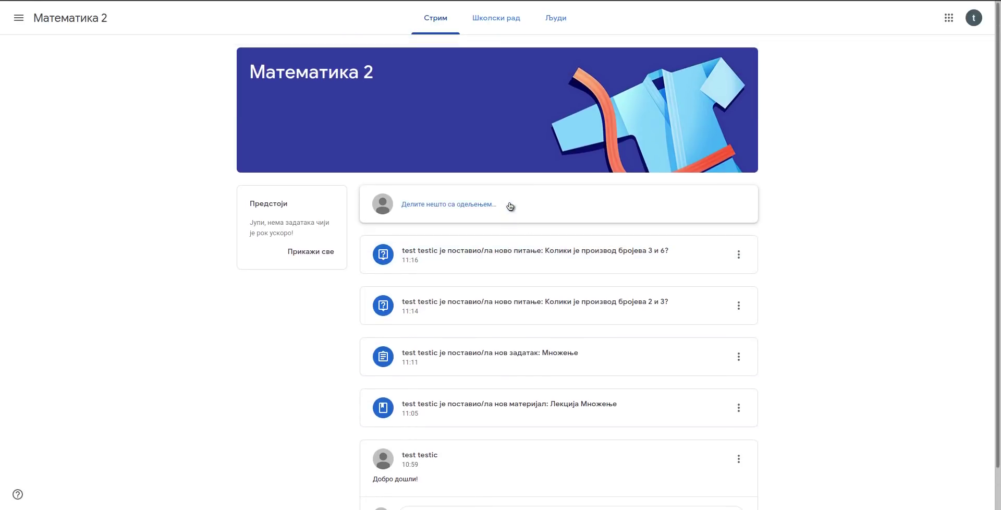
{"action": "left_click", "coordinate": [974, 19]}
{"action": "triple_click", "coordinate": [874, 99]}
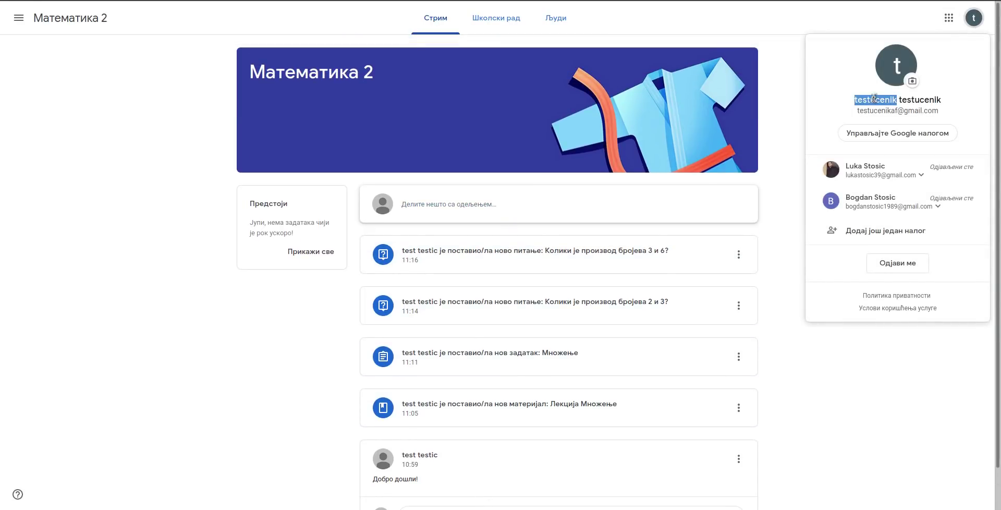
{"action": "left_click", "coordinate": [787, 113]}
- Switch to the teacher's Classroom window and look through the course stream for comparison
{"action": "mouse_move", "coordinate": [465, 509]}
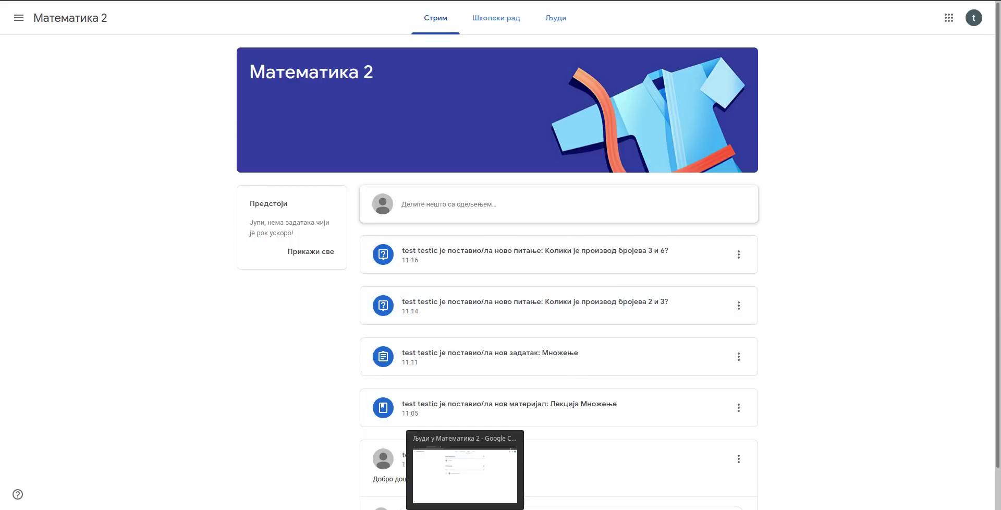
{"action": "left_click", "coordinate": [465, 474]}
{"action": "left_click", "coordinate": [415, 17]}
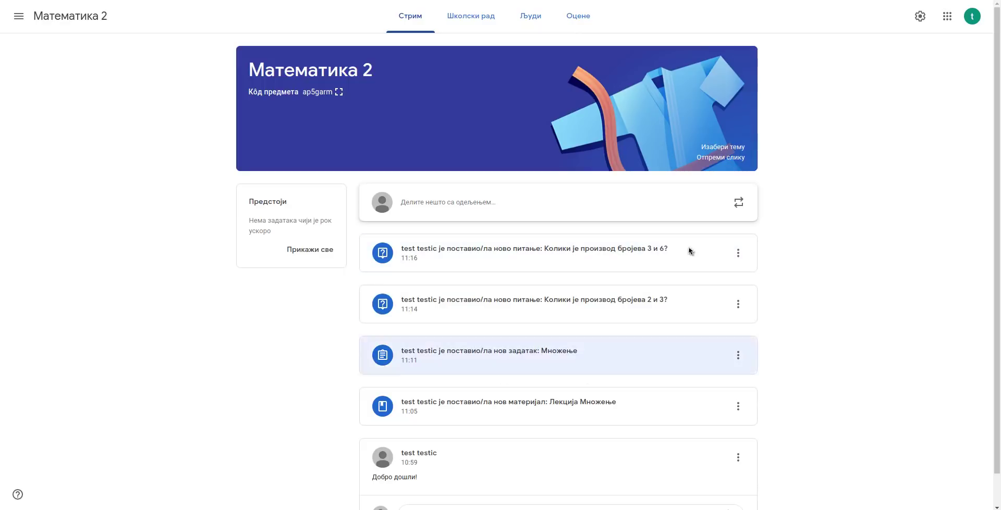
{"action": "scroll", "coordinate": [552, 258], "scroll_direction": "down", "scroll_amount": 1}
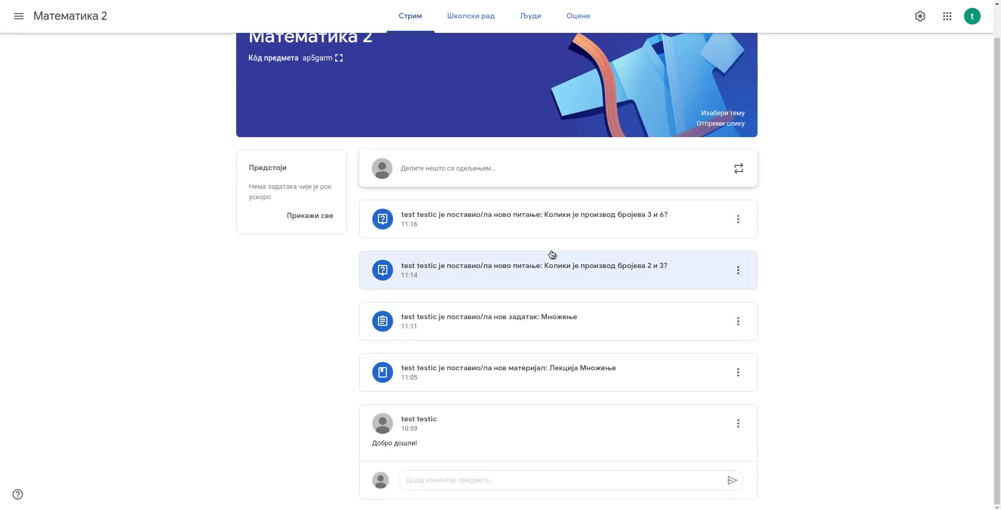
{"action": "scroll", "coordinate": [542, 259], "scroll_direction": "up", "scroll_amount": 1}
{"action": "scroll", "coordinate": [538, 261], "scroll_direction": "down", "scroll_amount": 1}
{"action": "scroll", "coordinate": [524, 258], "scroll_direction": "up", "scroll_amount": 1}
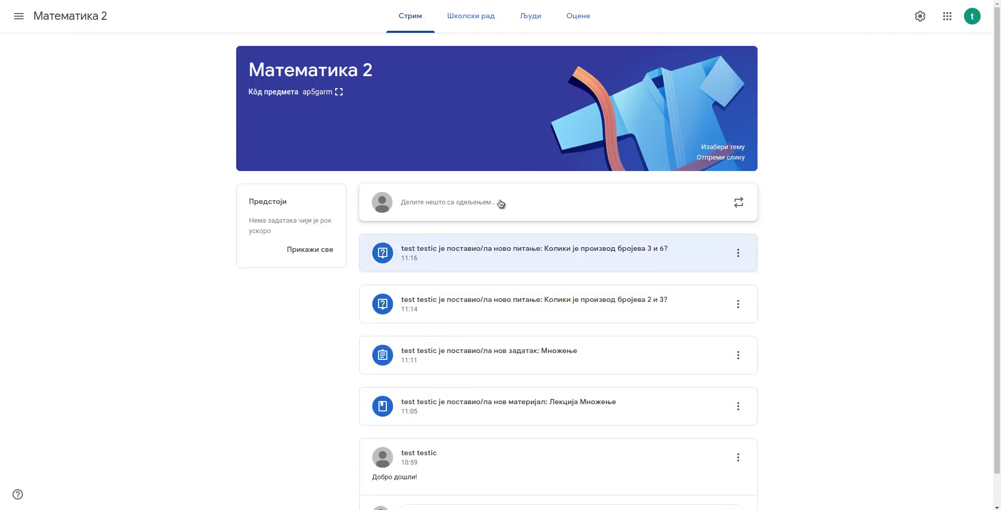
- Return to the student's Classroom window, open the course's classwork page and dismiss the topic filter tip
{"action": "key", "text": "alt+Tab"}
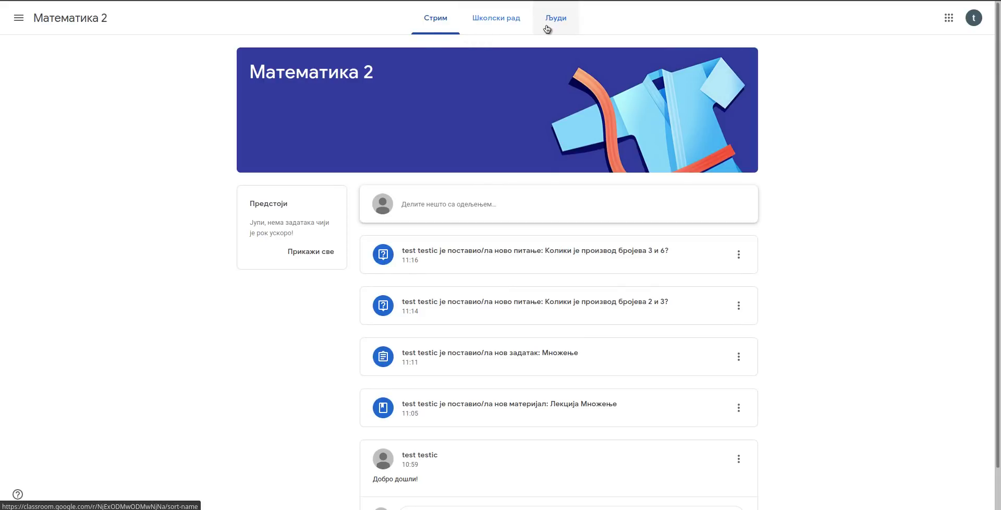
{"action": "scroll", "coordinate": [509, 271], "scroll_direction": "down", "scroll_amount": 1}
{"action": "scroll", "coordinate": [576, 270], "scroll_direction": "up", "scroll_amount": 1}
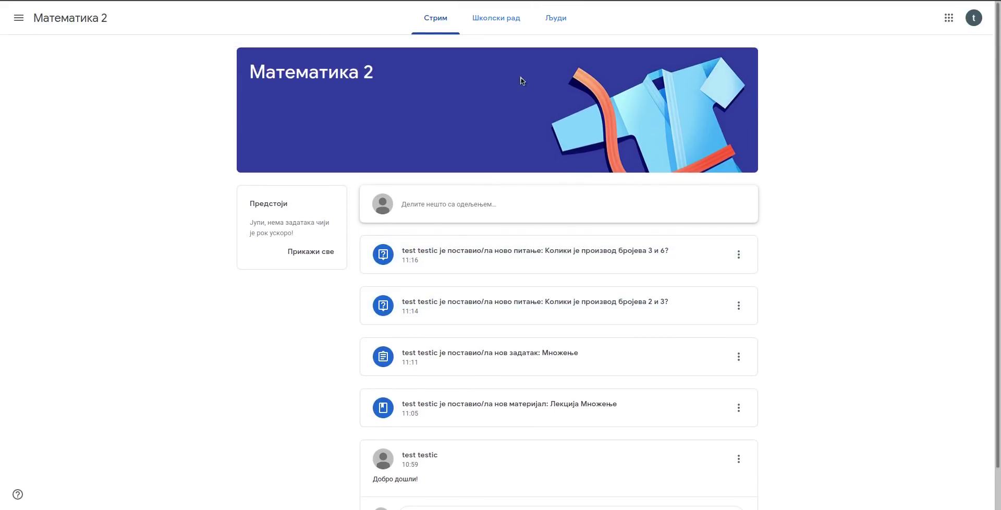
{"action": "left_click", "coordinate": [488, 28]}
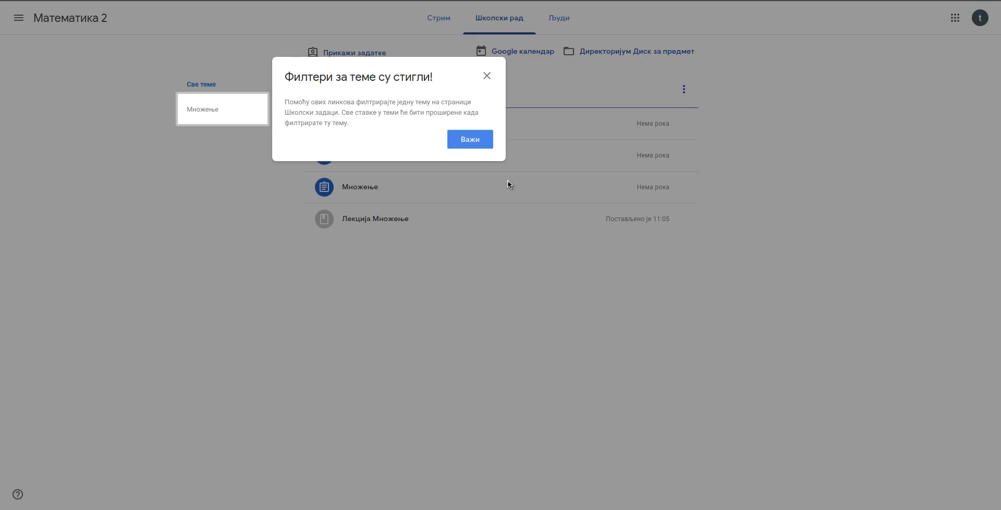
{"action": "left_click", "coordinate": [464, 141]}
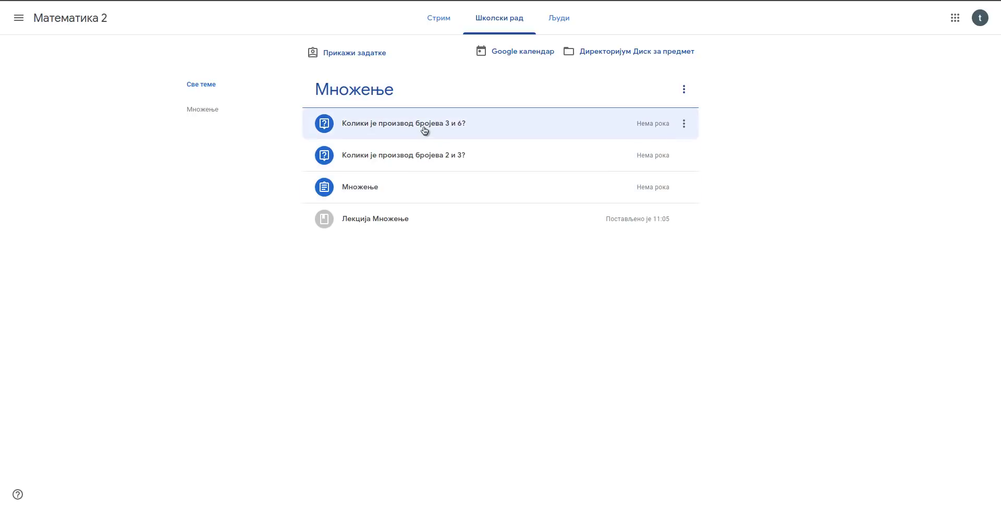
- View the PowerPoint attached to the Лекција Множење material, look through its slides and close it
{"action": "left_click", "coordinate": [416, 222]}
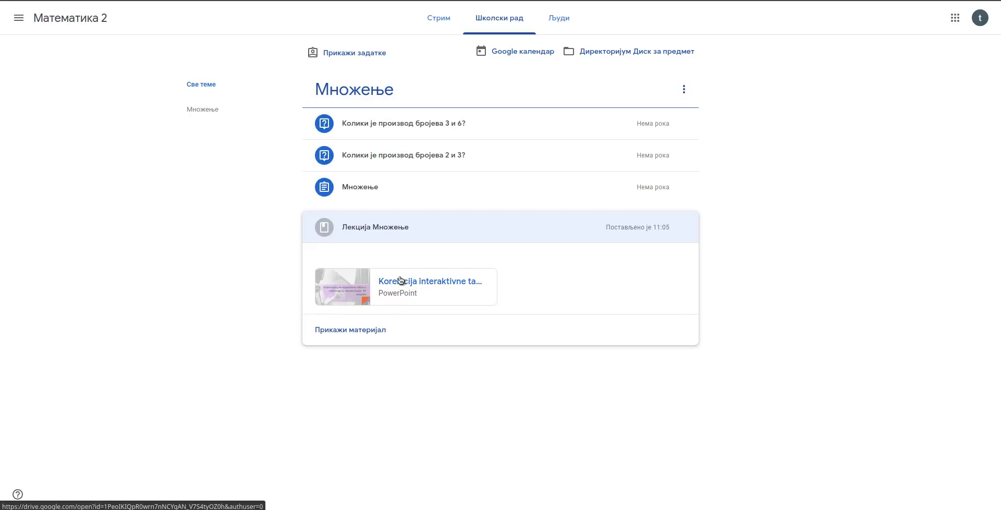
{"action": "left_click", "coordinate": [410, 285]}
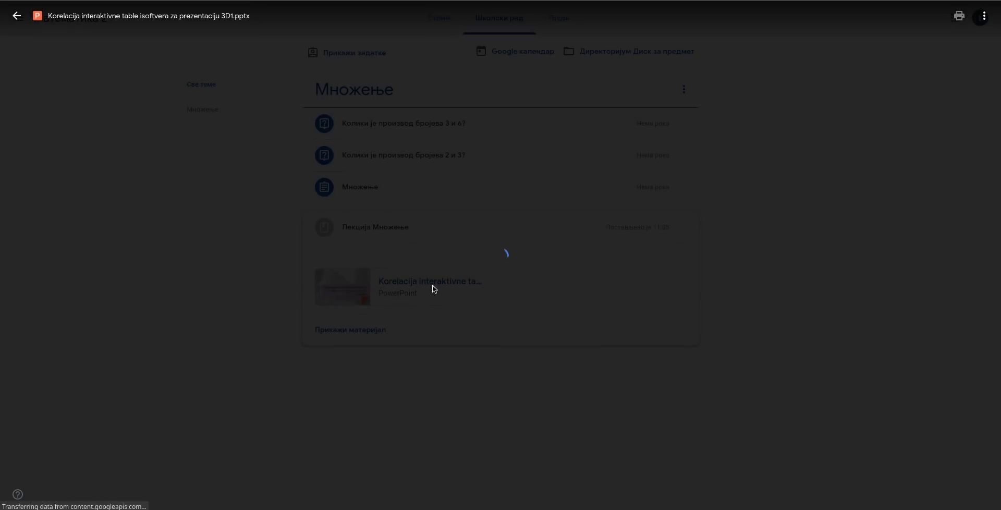
{"action": "scroll", "coordinate": [592, 253], "scroll_direction": "down", "scroll_amount": 15}
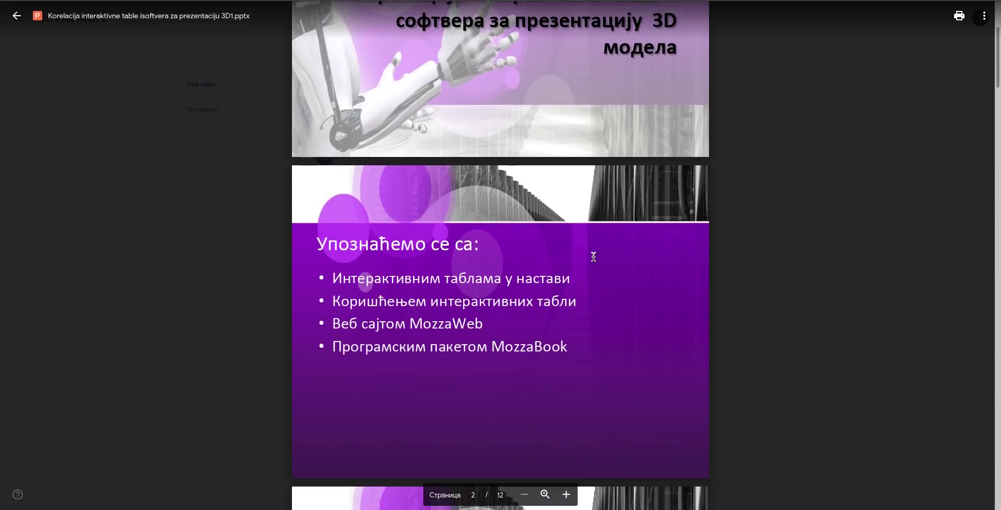
{"action": "scroll", "coordinate": [593, 253], "scroll_direction": "down", "scroll_amount": 7}
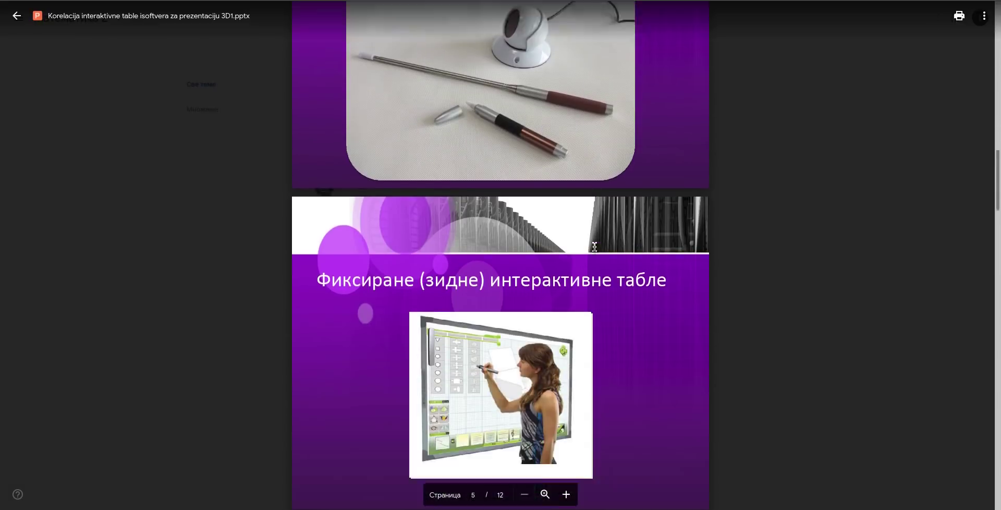
{"action": "key", "text": "Escape"}
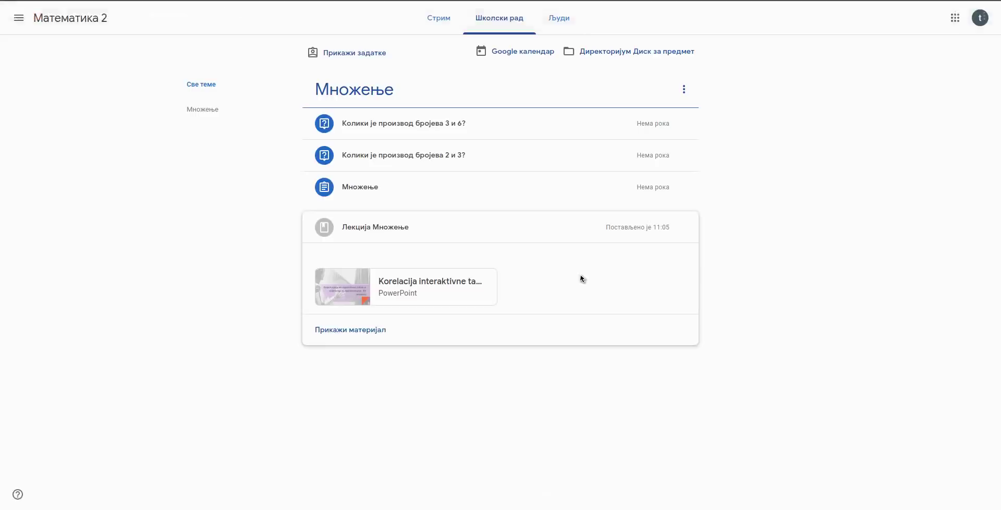
- Open the full page of the Множење assignment and dismiss the tip about adding files
{"action": "left_click", "coordinate": [505, 194]}
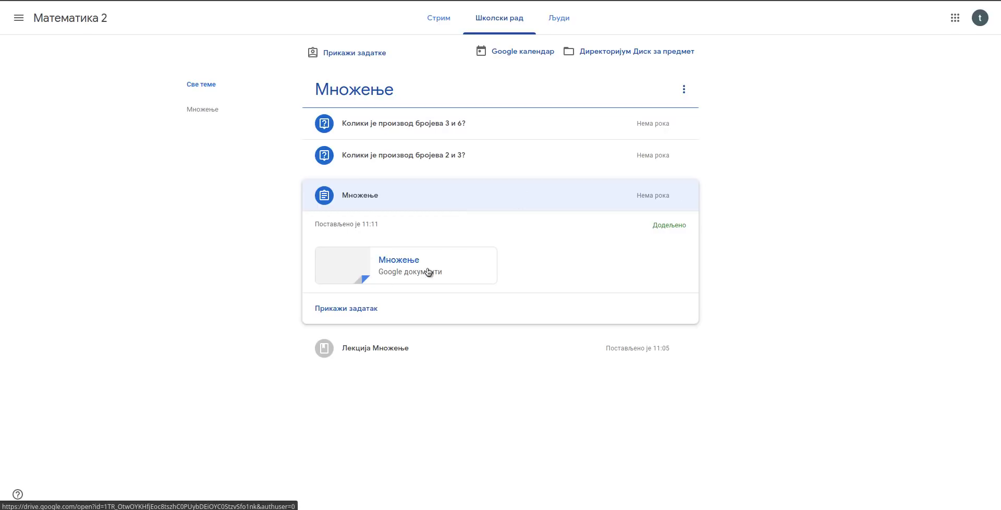
{"action": "left_click", "coordinate": [364, 310]}
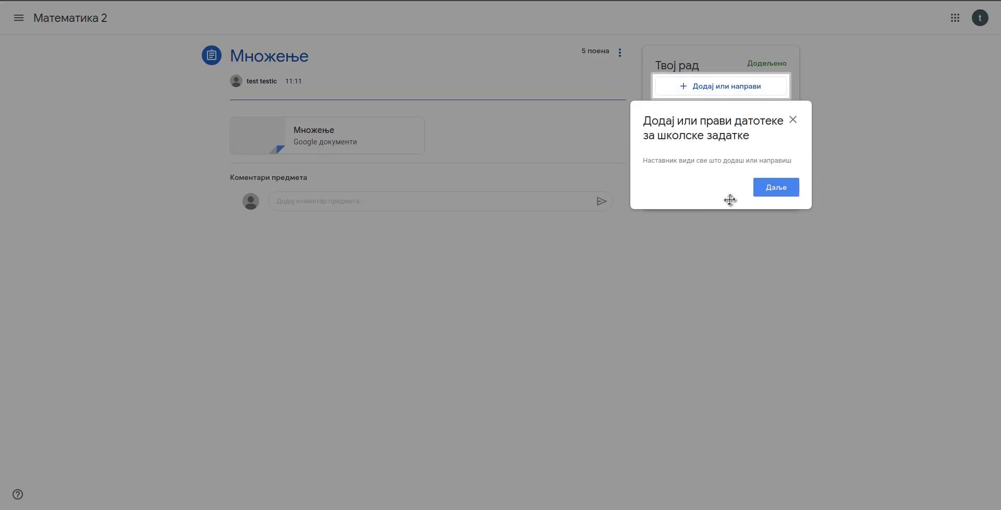
{"action": "left_click", "coordinate": [766, 189]}
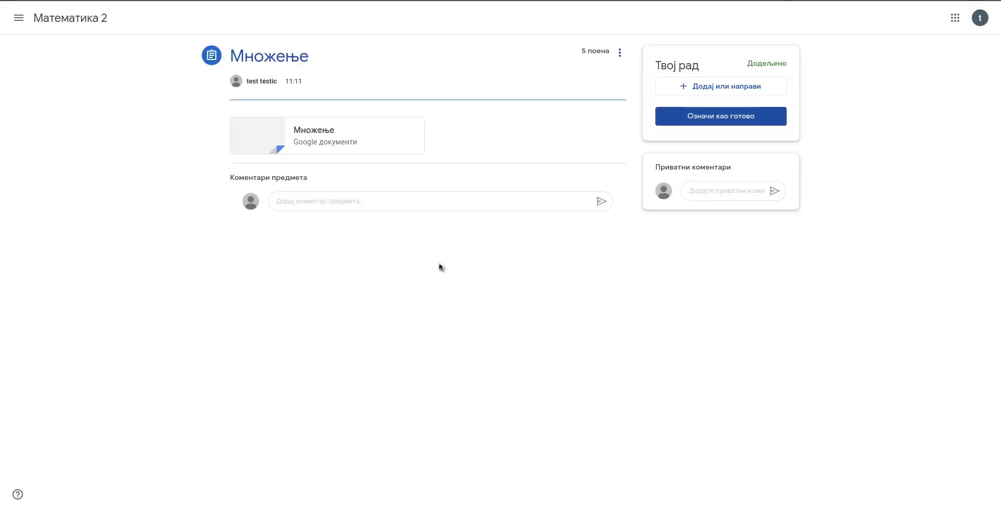
- Read the question in the Google Docs document attached to the Множење assignment and close the document
{"action": "left_click", "coordinate": [321, 131]}
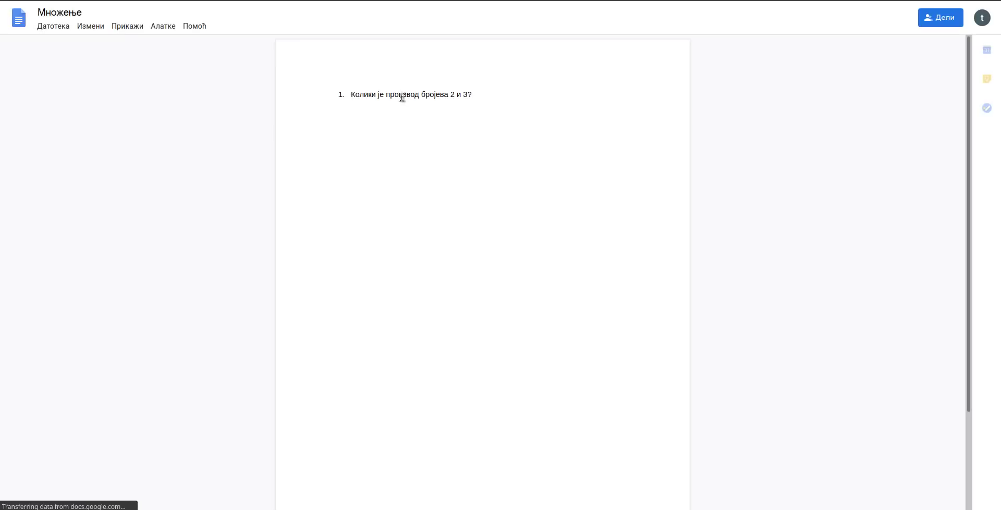
{"action": "left_click_drag", "start_coordinate": [469, 95], "coordinate": [346, 94]}
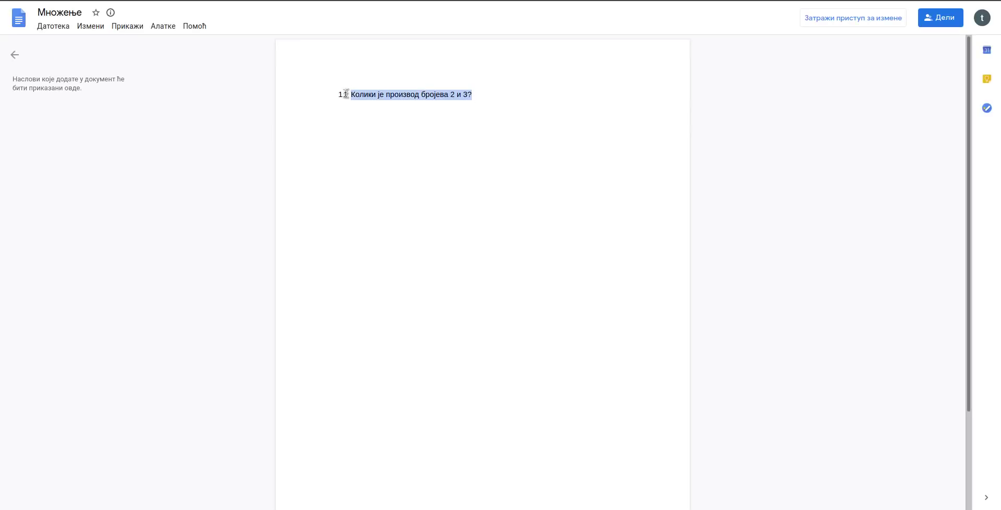
{"action": "left_click", "coordinate": [502, 99]}
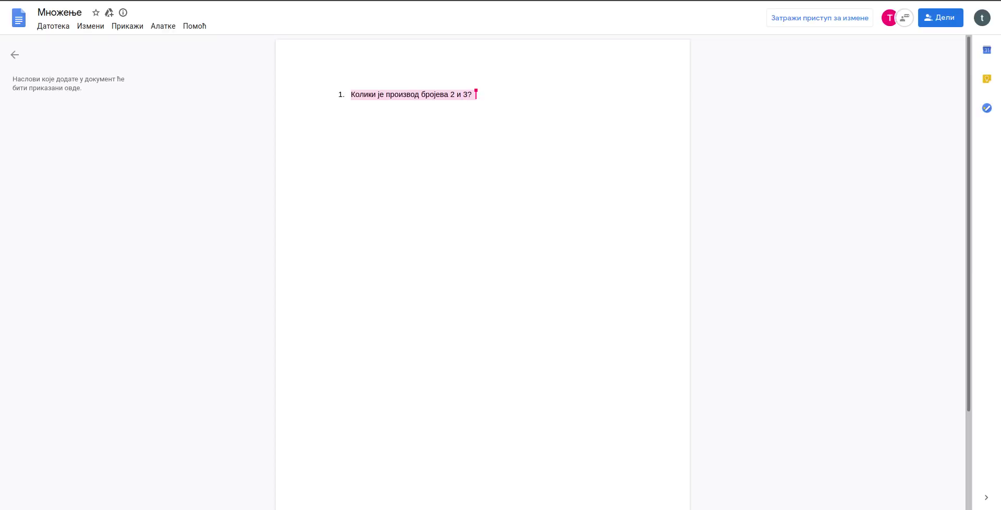
{"action": "key", "text": "ctrl+w"}
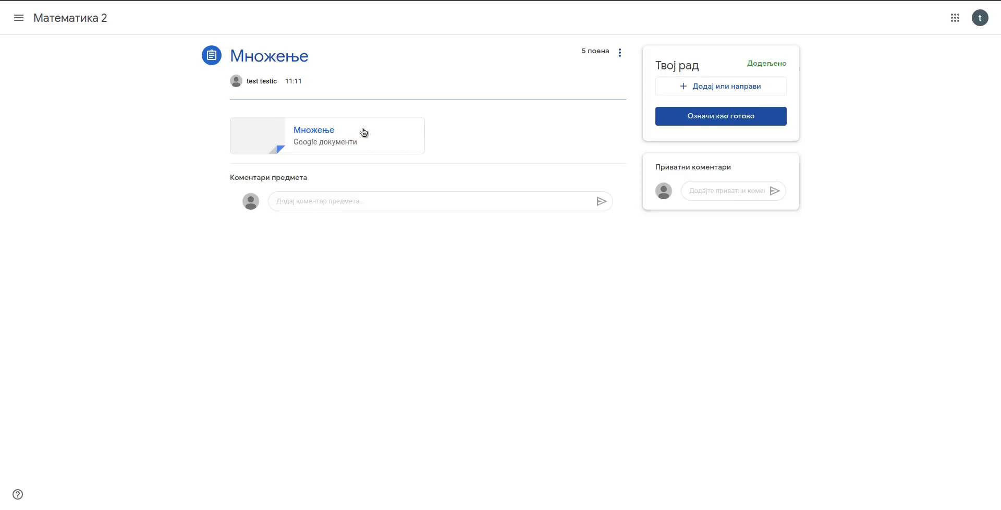
- Attach the file logo akademija.png from the computer's Desktop folder to the student's work for the Множење assignment
{"action": "left_click", "coordinate": [703, 95]}
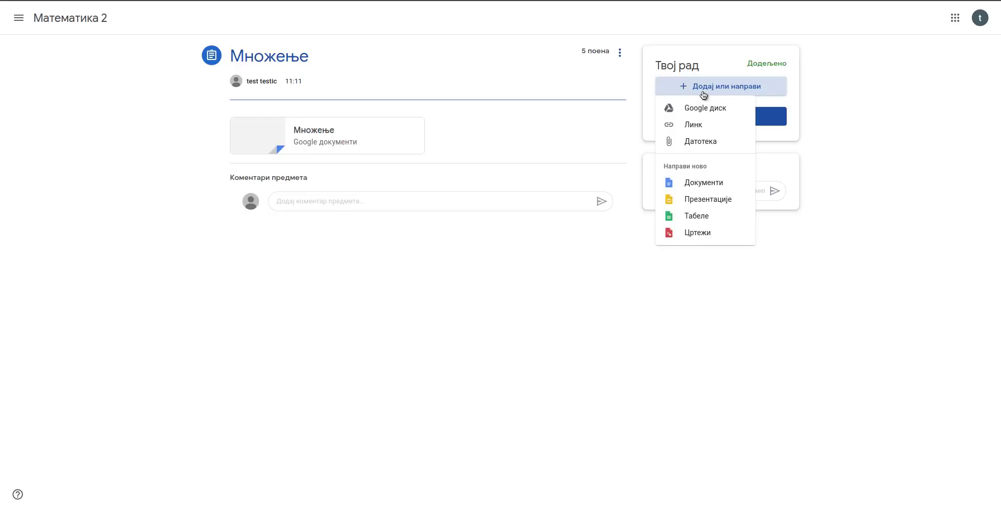
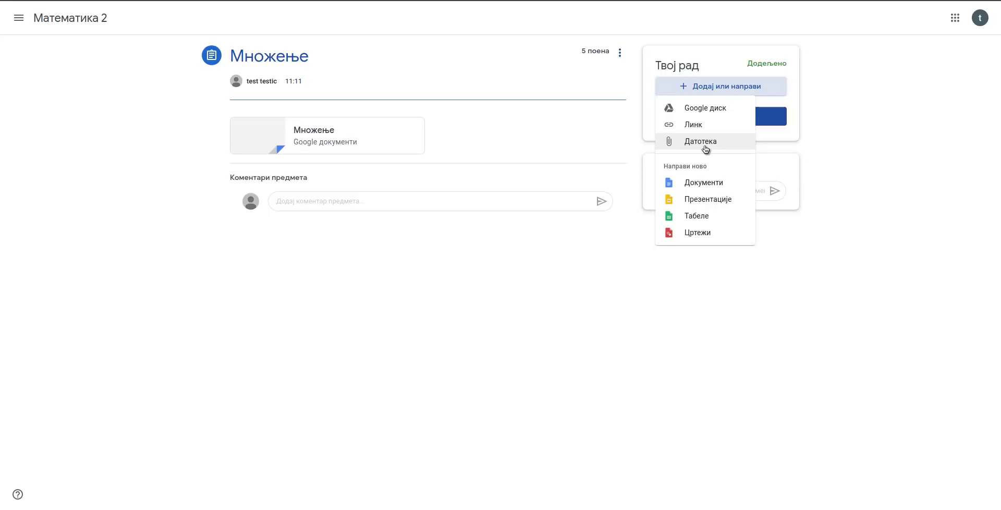
{"action": "left_click", "coordinate": [704, 141]}
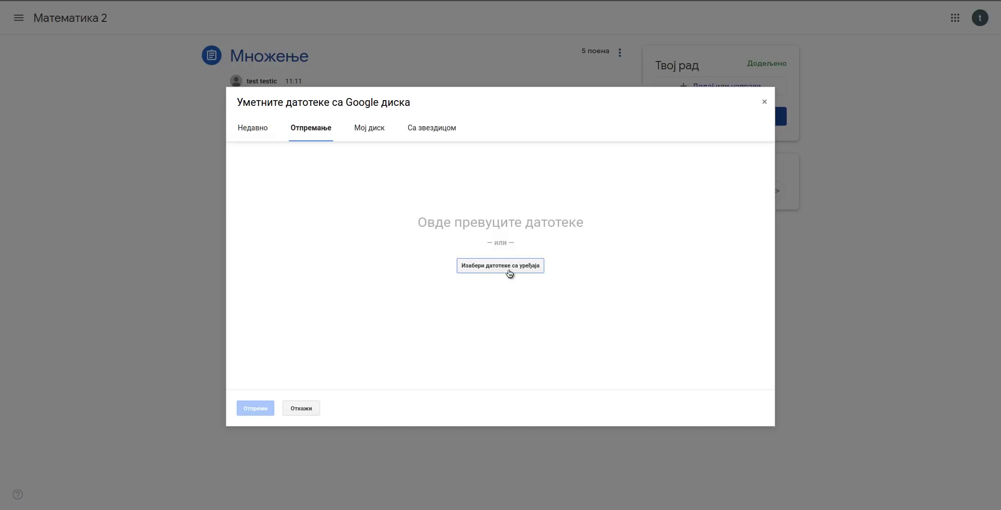
{"action": "left_click", "coordinate": [509, 272]}
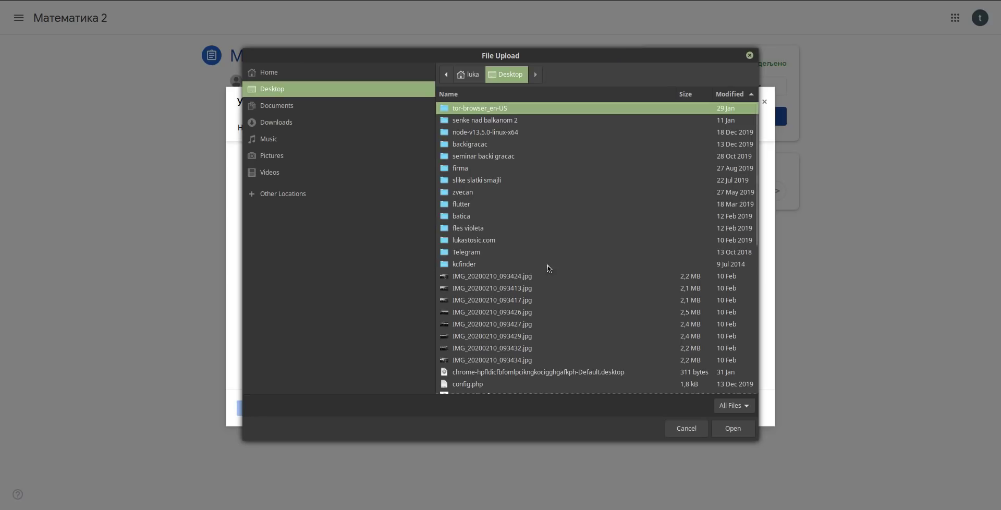
{"action": "scroll", "coordinate": [546, 266], "scroll_direction": "down", "scroll_amount": 5}
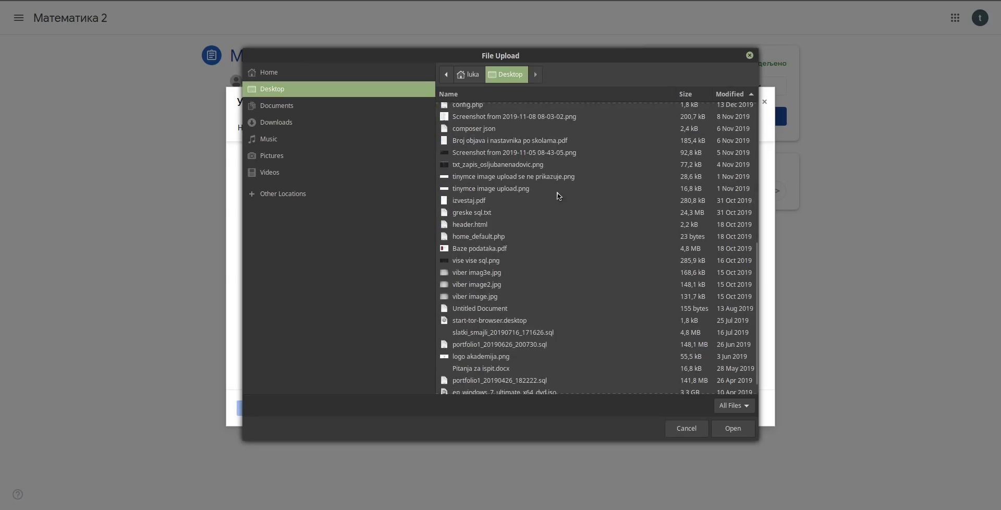
{"action": "scroll", "coordinate": [559, 195], "scroll_direction": "up", "scroll_amount": 5}
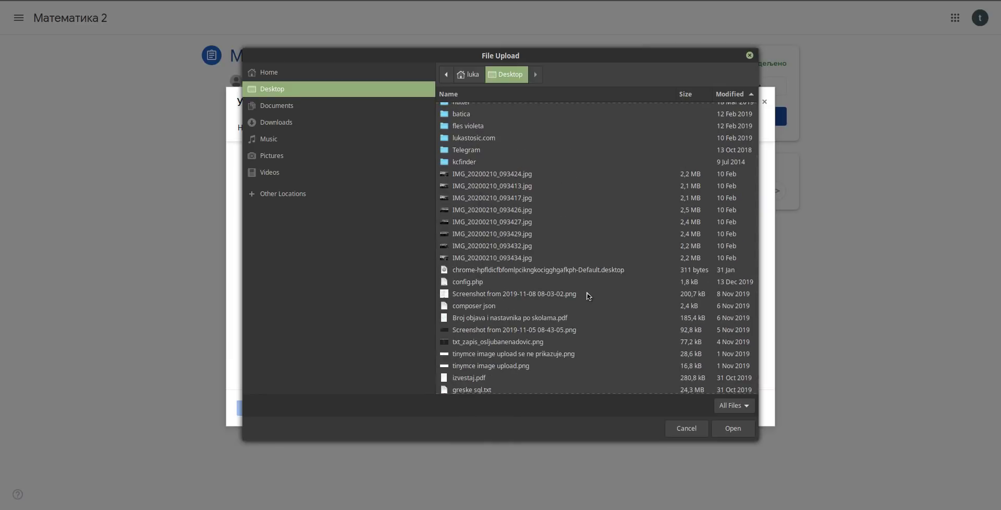
{"action": "scroll", "coordinate": [588, 296], "scroll_direction": "down", "scroll_amount": 4}
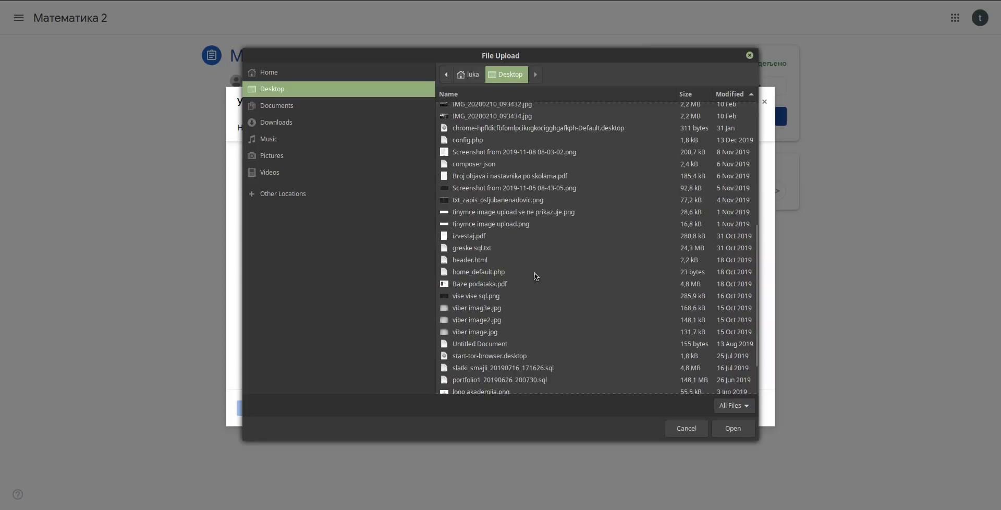
{"action": "scroll", "coordinate": [536, 277], "scroll_direction": "down", "scroll_amount": 2}
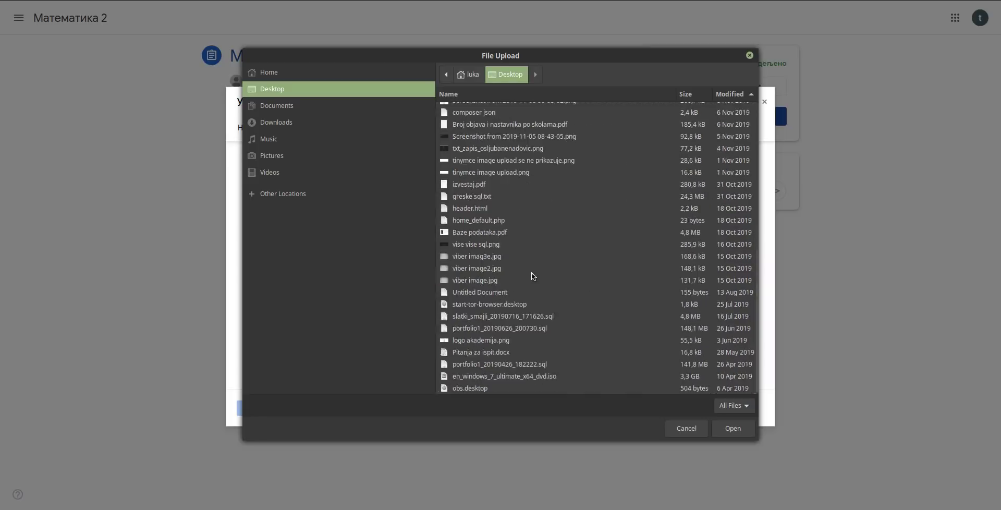
{"action": "scroll", "coordinate": [567, 342], "scroll_direction": "up", "scroll_amount": 1}
{"action": "scroll", "coordinate": [567, 342], "scroll_direction": "up", "scroll_amount": 6}
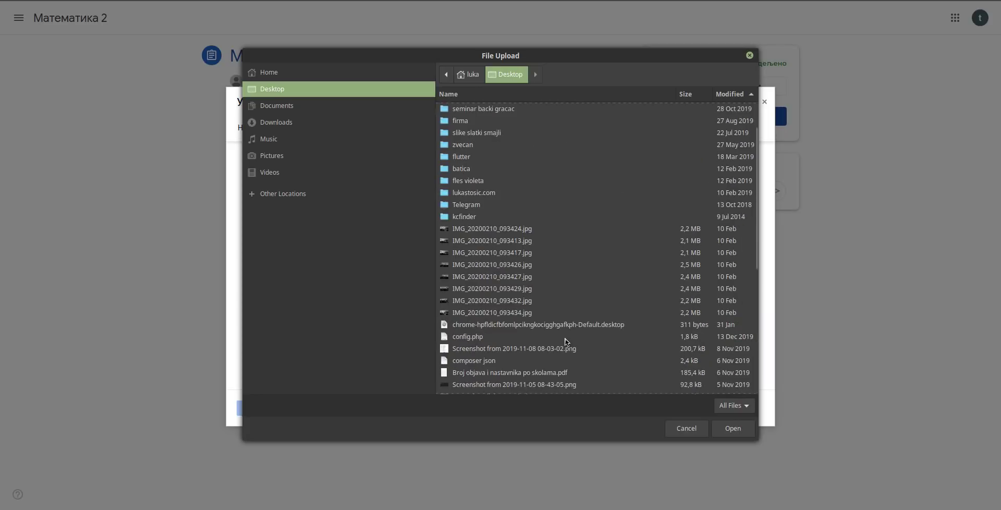
{"action": "scroll", "coordinate": [526, 260], "scroll_direction": "up", "scroll_amount": 1}
{"action": "scroll", "coordinate": [526, 260], "scroll_direction": "down", "scroll_amount": 5}
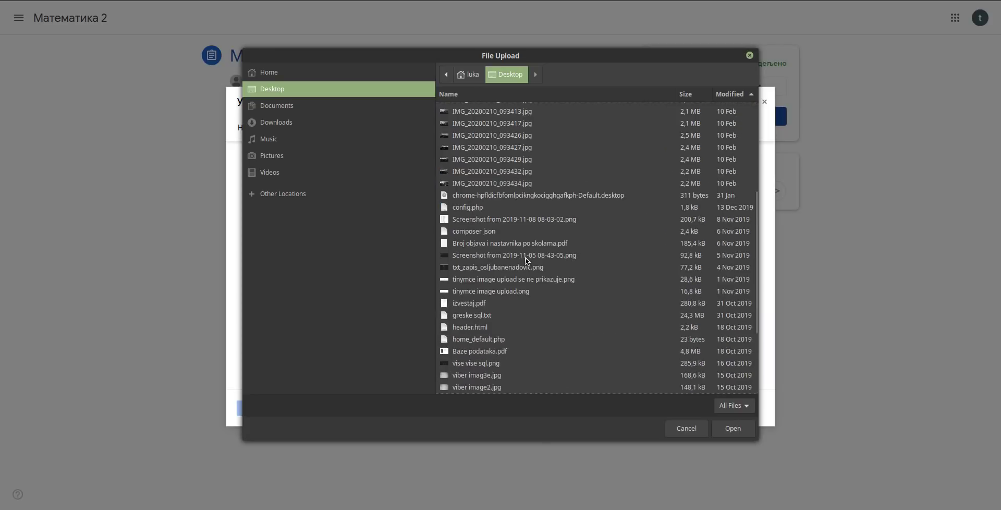
{"action": "scroll", "coordinate": [526, 260], "scroll_direction": "down", "scroll_amount": 3}
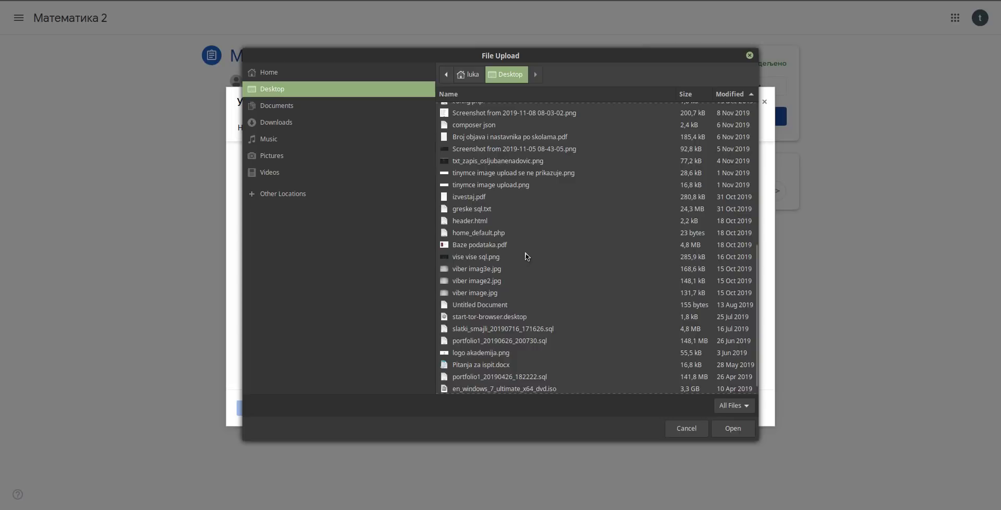
{"action": "scroll", "coordinate": [527, 256], "scroll_direction": "down", "scroll_amount": 1}
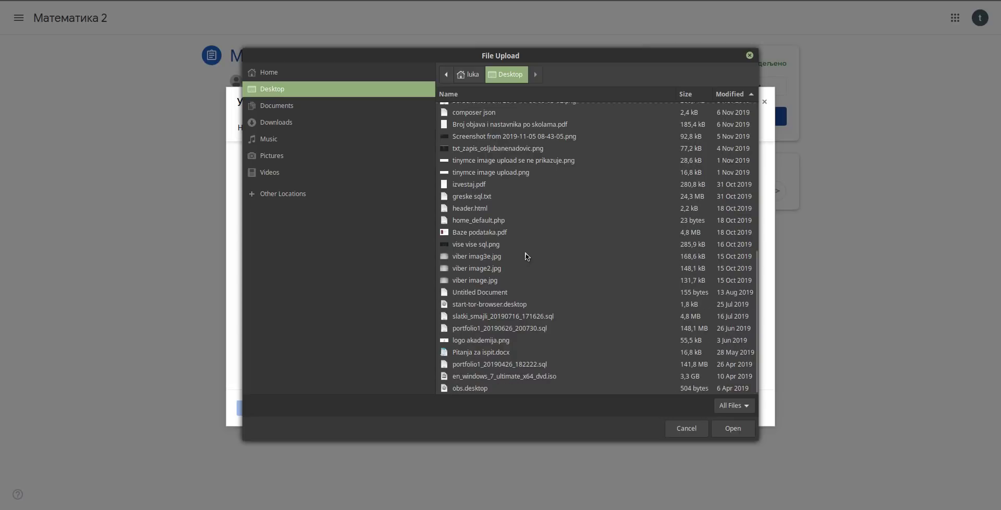
{"action": "double_click", "coordinate": [494, 339]}
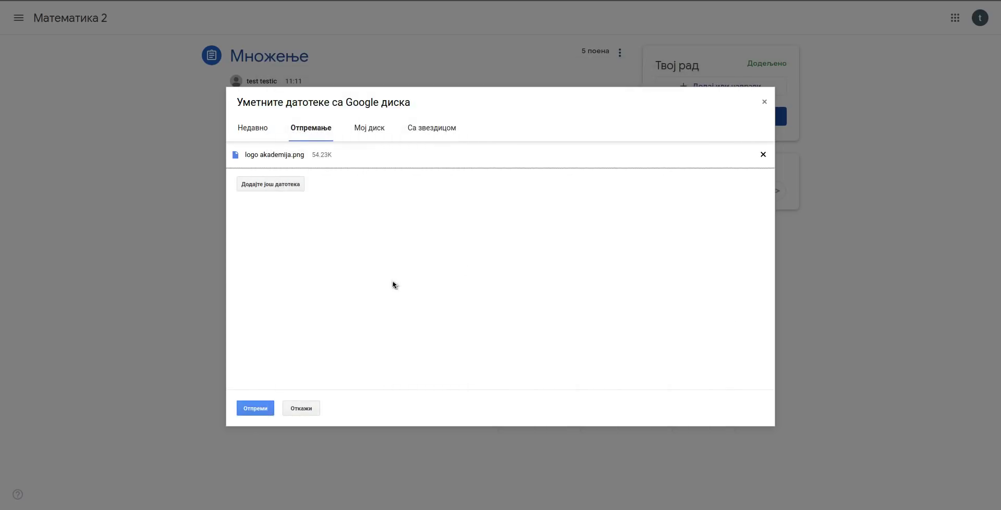
{"action": "left_click", "coordinate": [254, 409]}
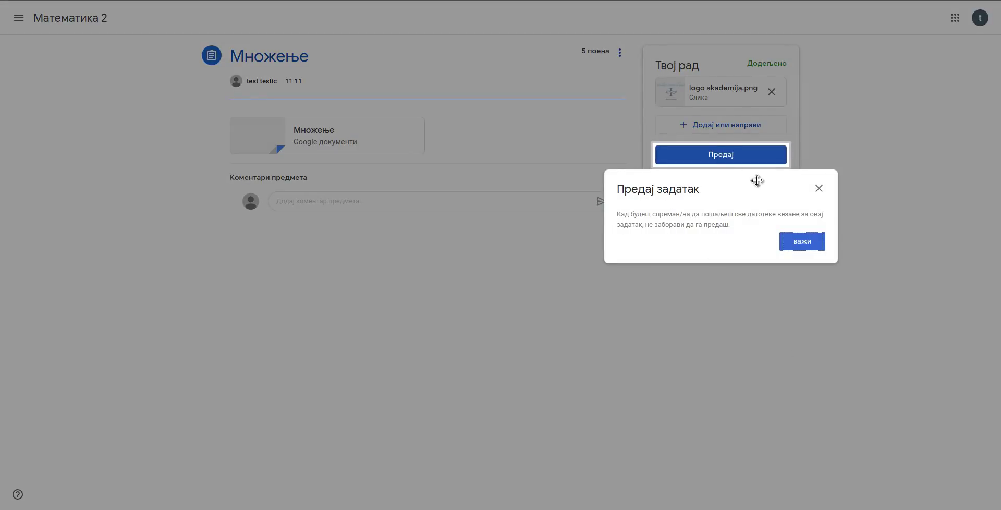
- Dismiss the tip about turning in the assignment, submit the Множење work with its attachment and confirm the submission
{"action": "left_click", "coordinate": [786, 241]}
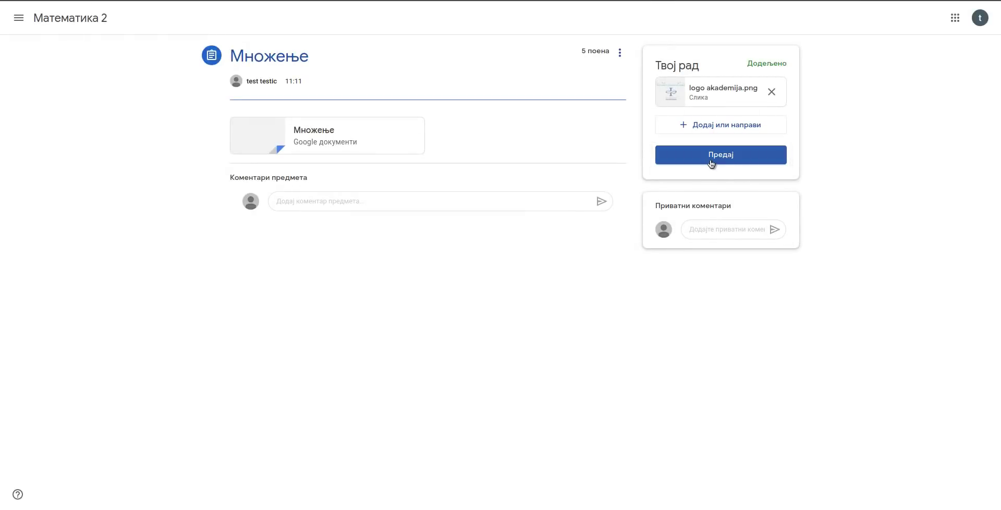
{"action": "left_click", "coordinate": [711, 163]}
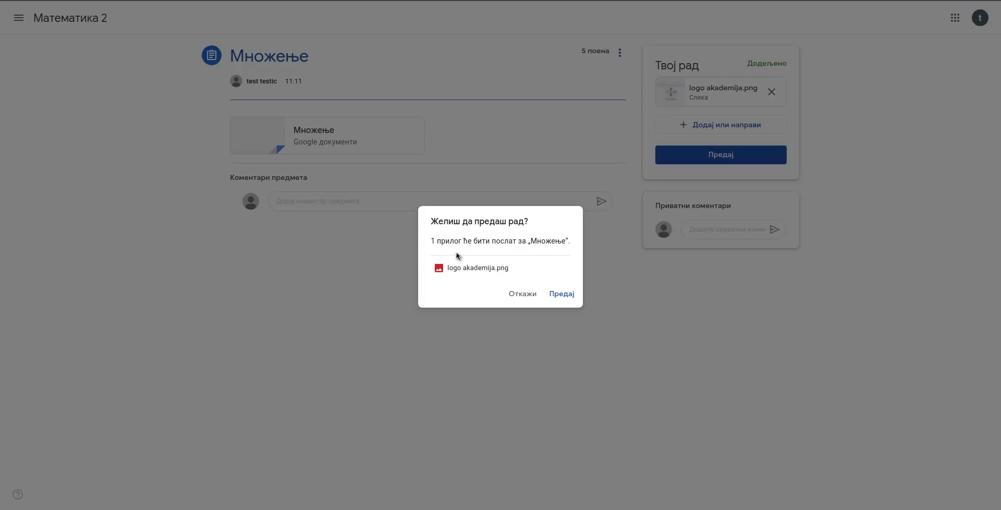
{"action": "left_click", "coordinate": [561, 295]}
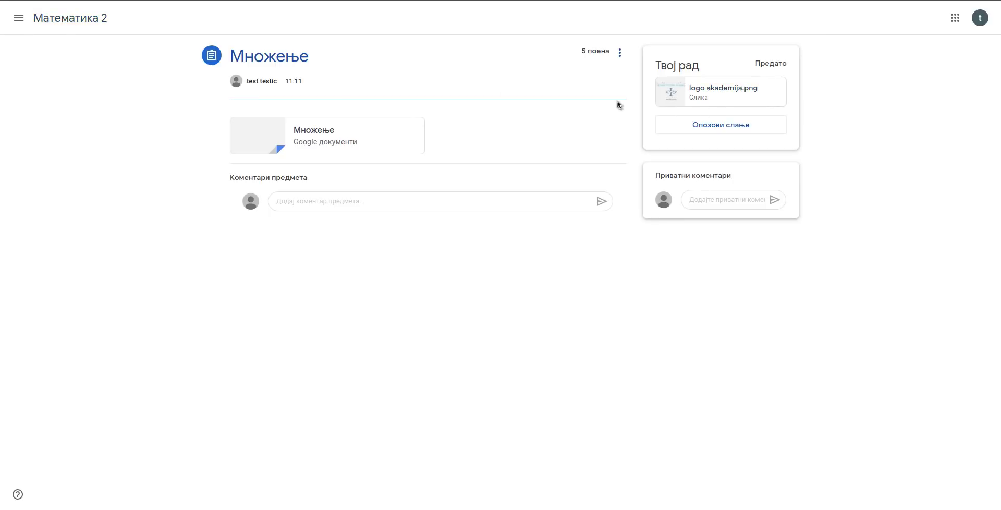
- Return to the course's classwork page and preview the questions about the product of 2 and 3 and of 3 and 6
{"action": "left_click", "coordinate": [73, 19]}
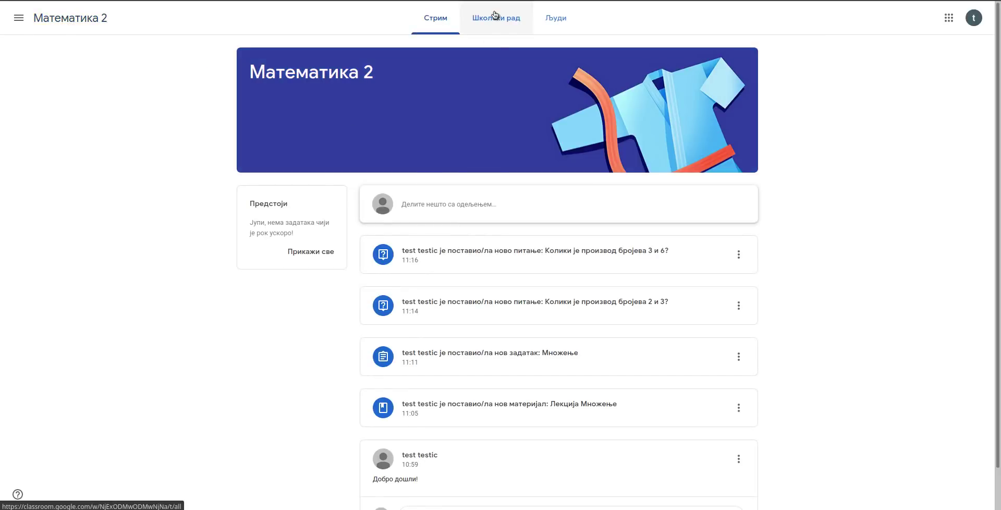
{"action": "left_click", "coordinate": [495, 16]}
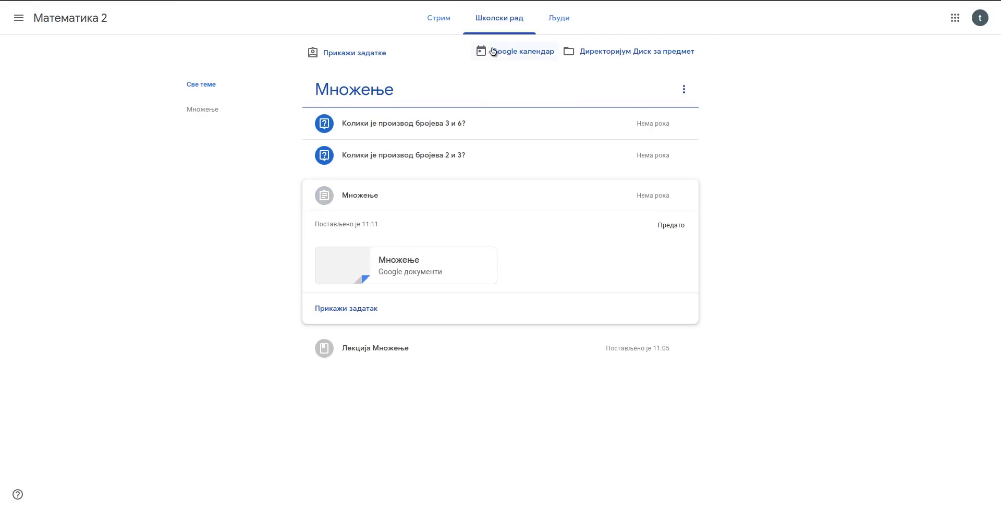
{"action": "left_click", "coordinate": [503, 159]}
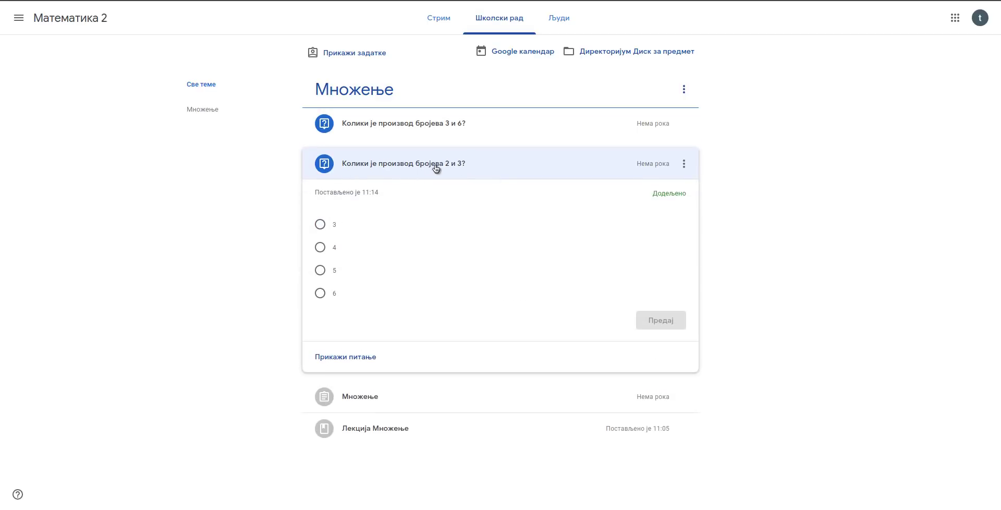
{"action": "left_click", "coordinate": [488, 133]}
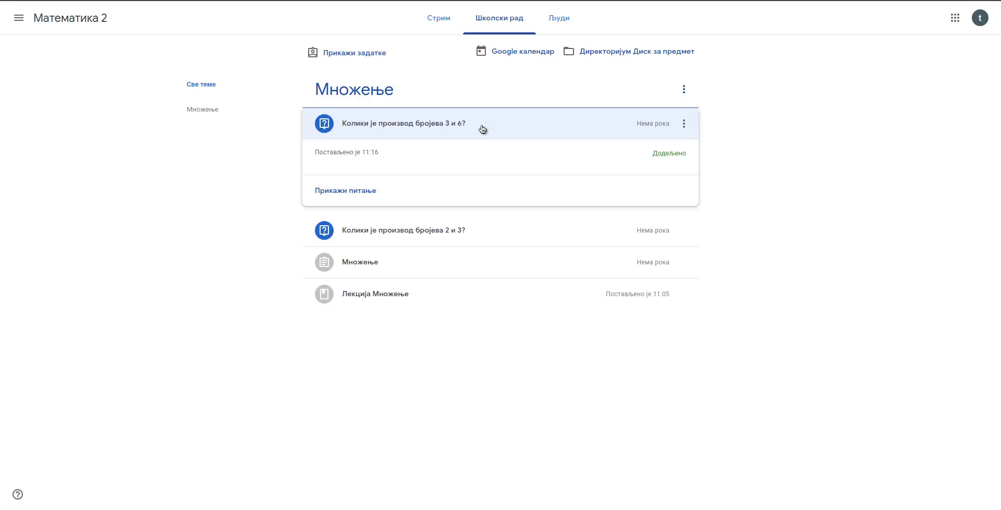
- Answer the question "Колики је производ бројева 2 и 3?" with the option 6, submit it and confirm
{"action": "left_click", "coordinate": [487, 233]}
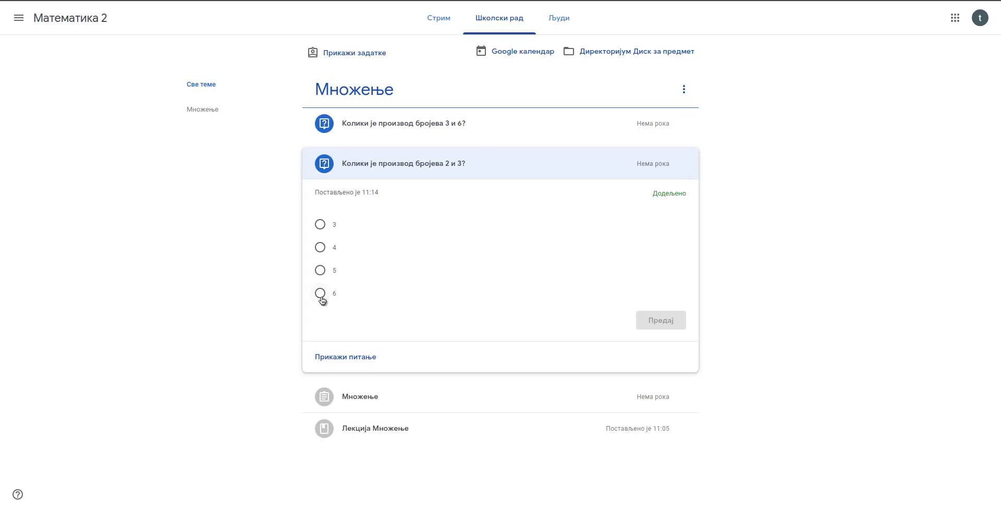
{"action": "left_click", "coordinate": [320, 295]}
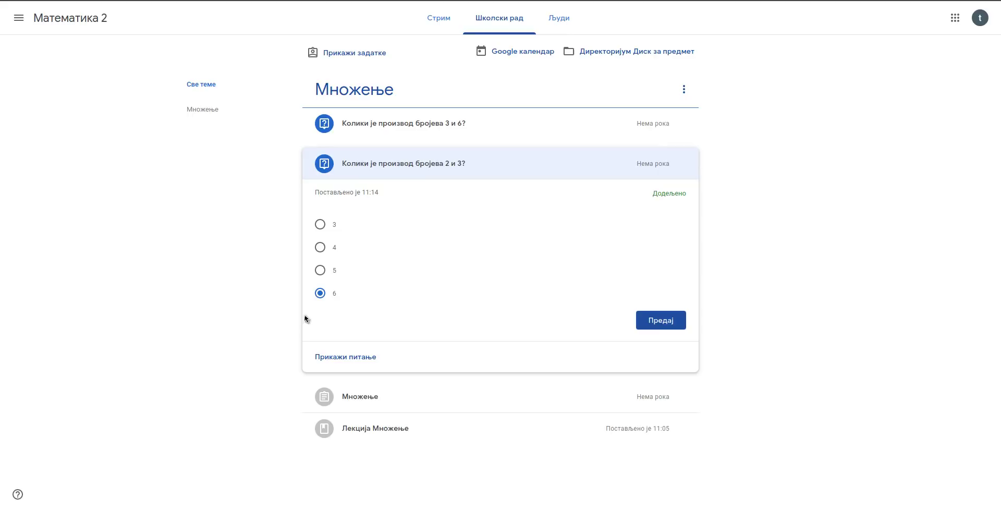
{"action": "left_click", "coordinate": [663, 323]}
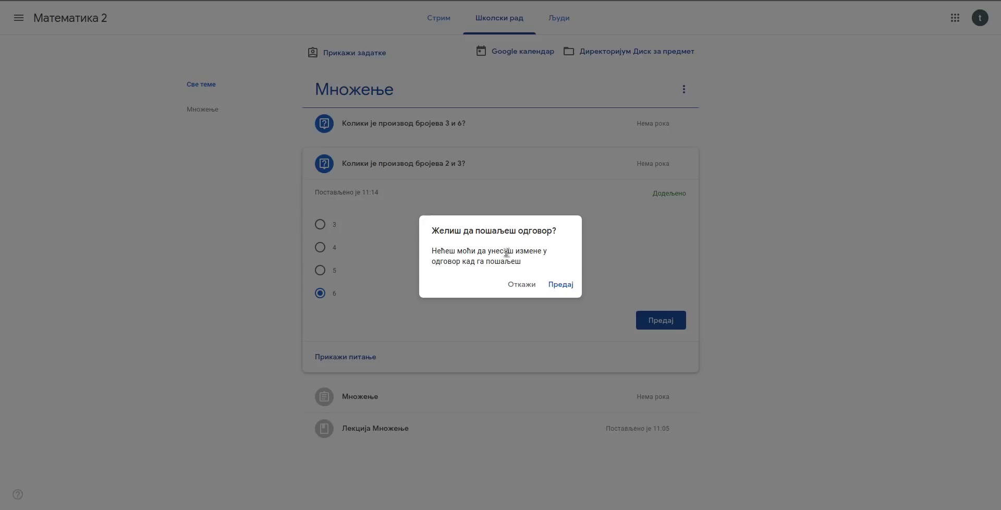
{"action": "left_click", "coordinate": [571, 286]}
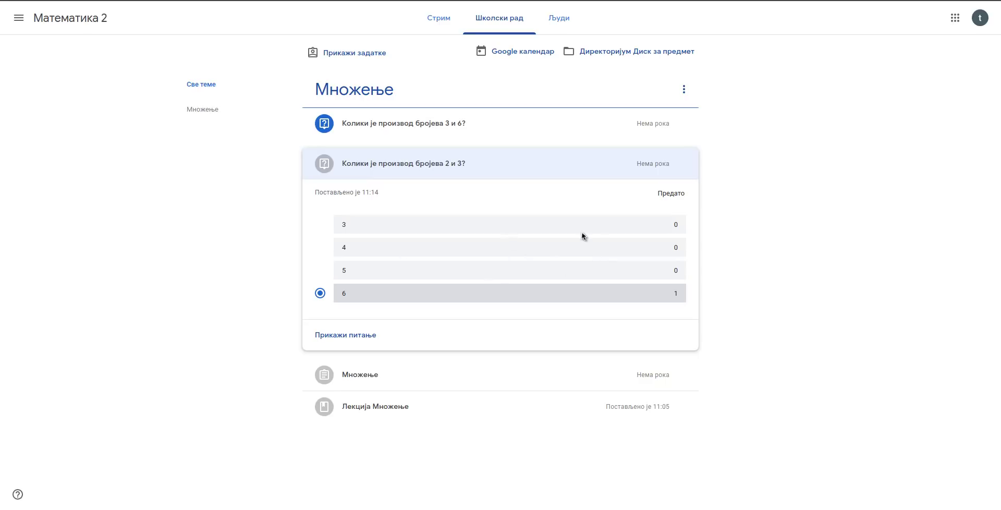
- Open the full page of the question "Колики је производ бројева 3 и 6?", answer it with 18, submit and confirm
{"action": "left_click", "coordinate": [515, 135]}
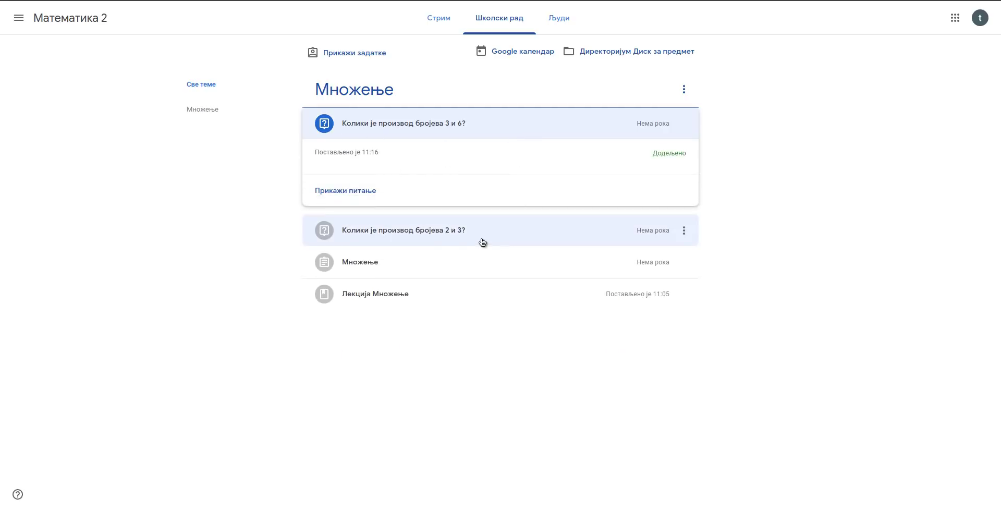
{"action": "left_click", "coordinate": [368, 192]}
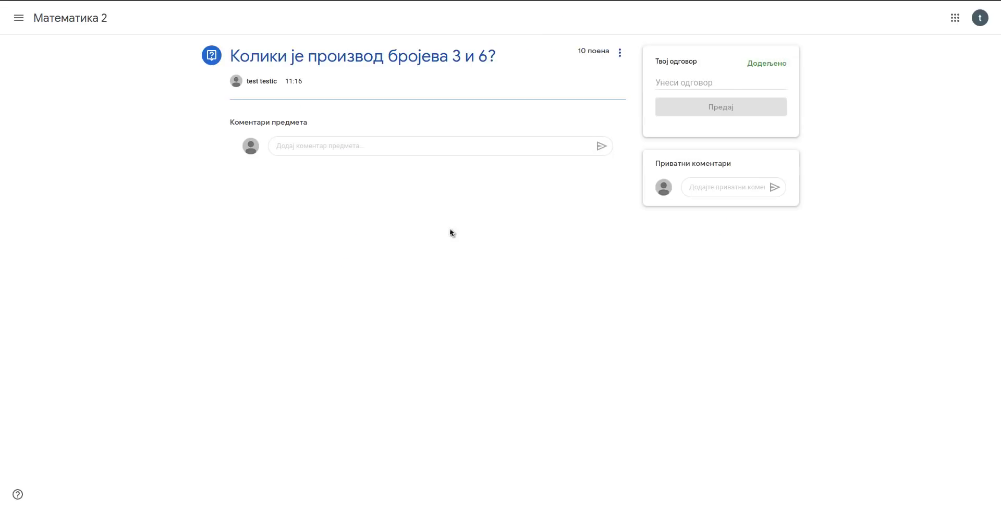
{"action": "left_click", "coordinate": [680, 82]}
{"action": "type", "text": "18"}
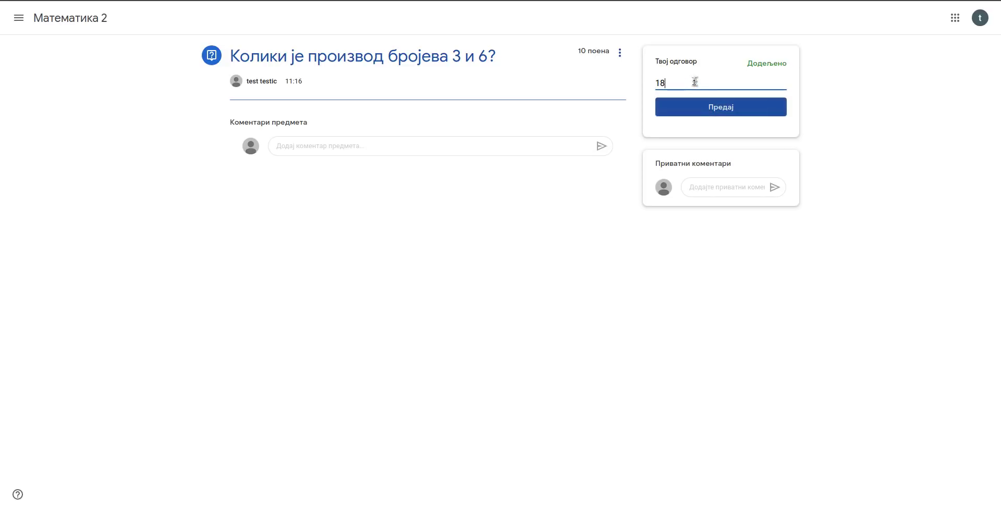
{"action": "left_click", "coordinate": [706, 111]}
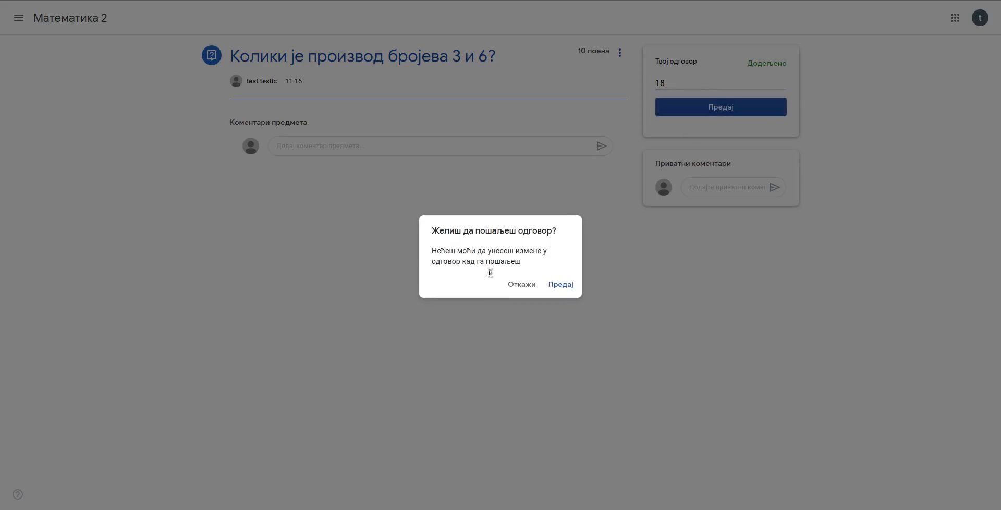
{"action": "triple_click", "coordinate": [441, 252]}
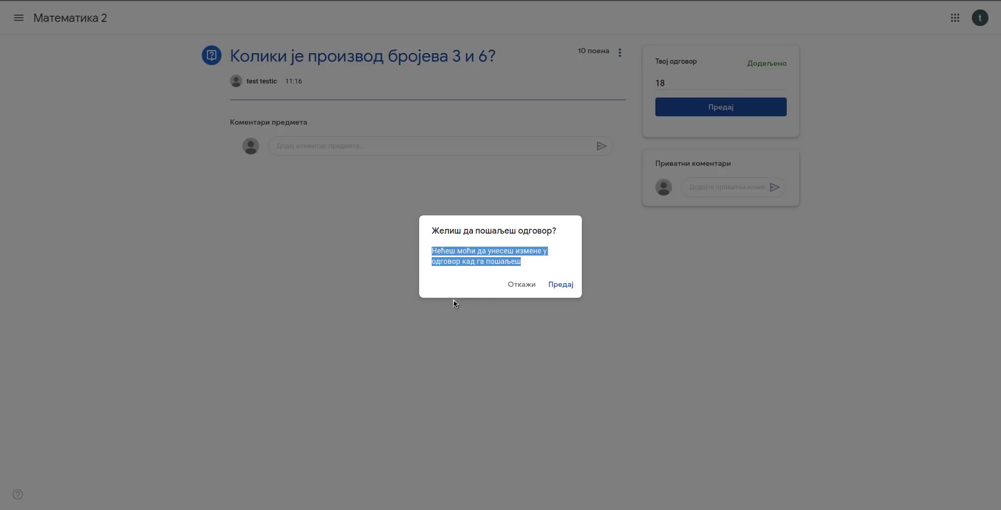
{"action": "left_click", "coordinate": [560, 284]}
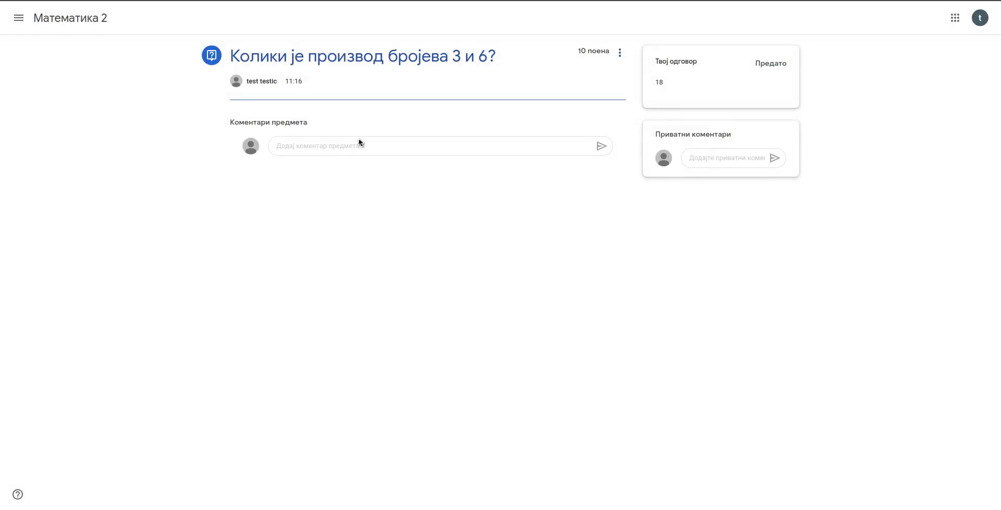
- Review the course's classwork list and the upcoming-work notice on the stream, and return to the classwork page
{"action": "left_click", "coordinate": [68, 19]}
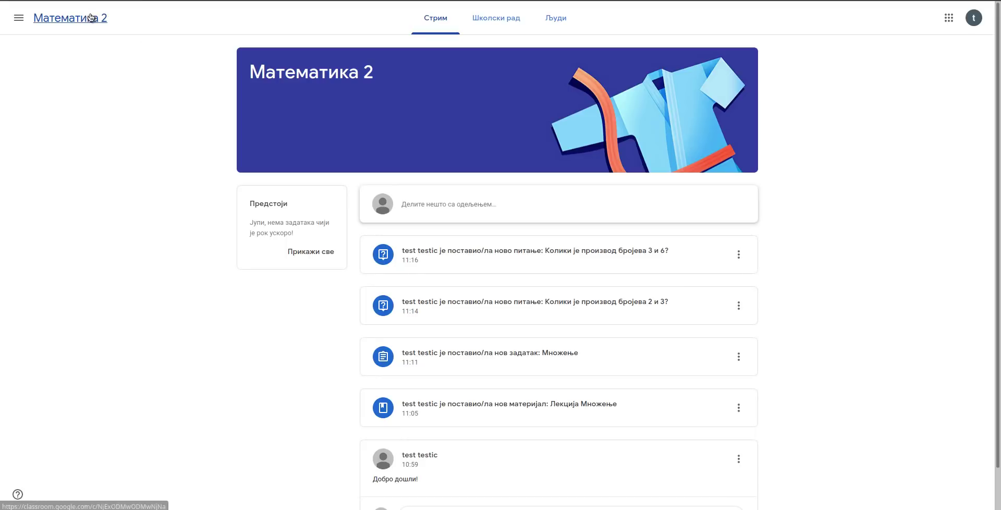
{"action": "left_click", "coordinate": [467, 25]}
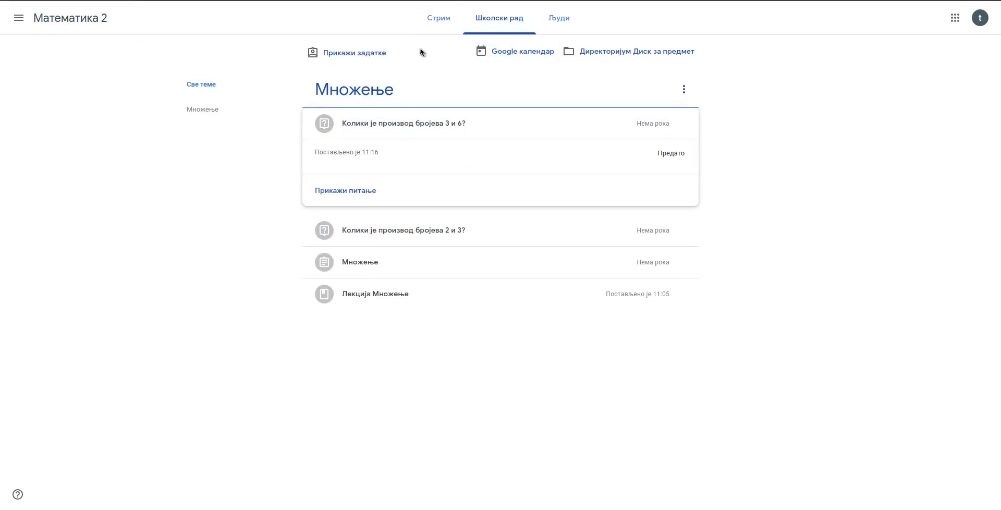
{"action": "left_click", "coordinate": [438, 17]}
{"action": "triple_click", "coordinate": [262, 221]}
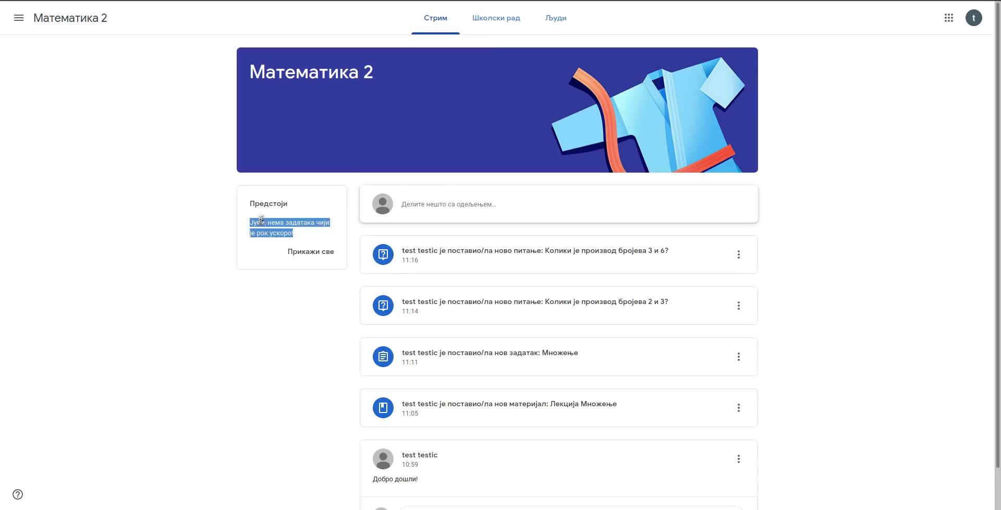
{"action": "left_click", "coordinate": [276, 294]}
{"action": "triple_click", "coordinate": [272, 222]}
{"action": "left_click", "coordinate": [296, 237]}
{"action": "scroll", "coordinate": [542, 276], "scroll_direction": "down", "scroll_amount": 1}
{"action": "scroll", "coordinate": [529, 219], "scroll_direction": "up", "scroll_amount": 1}
{"action": "left_click", "coordinate": [494, 18]}
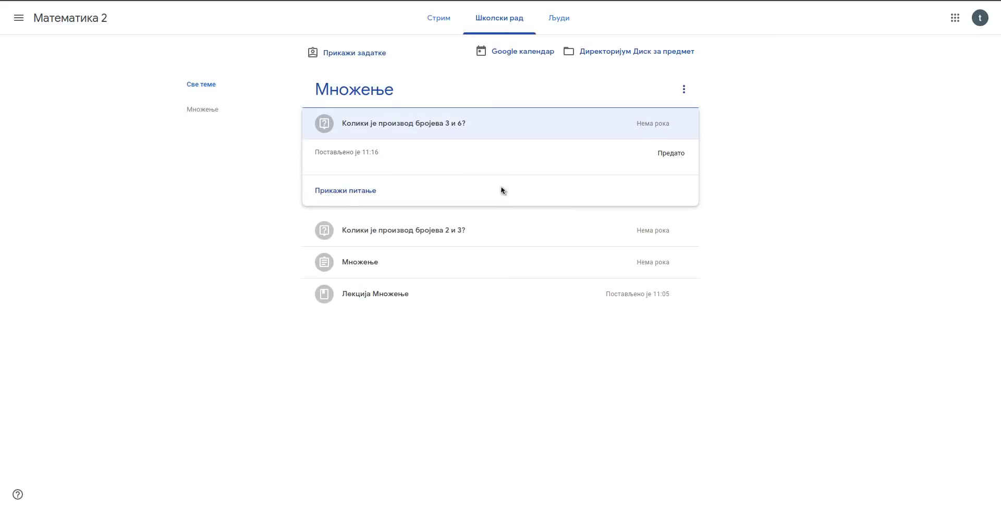
- As the student, check the submission status of the two questions and the Множење assignment in the classwork list
{"action": "left_click", "coordinate": [453, 124]}
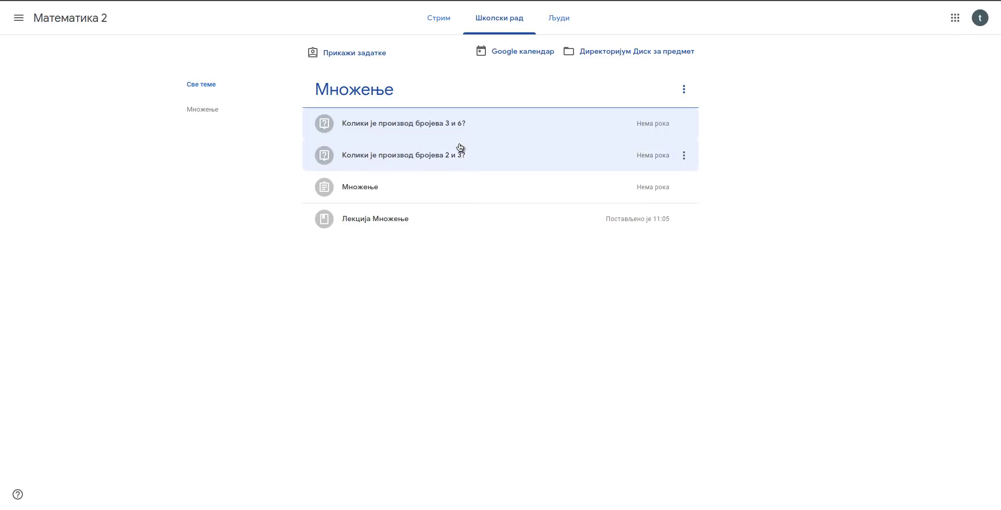
{"action": "left_click", "coordinate": [467, 127]}
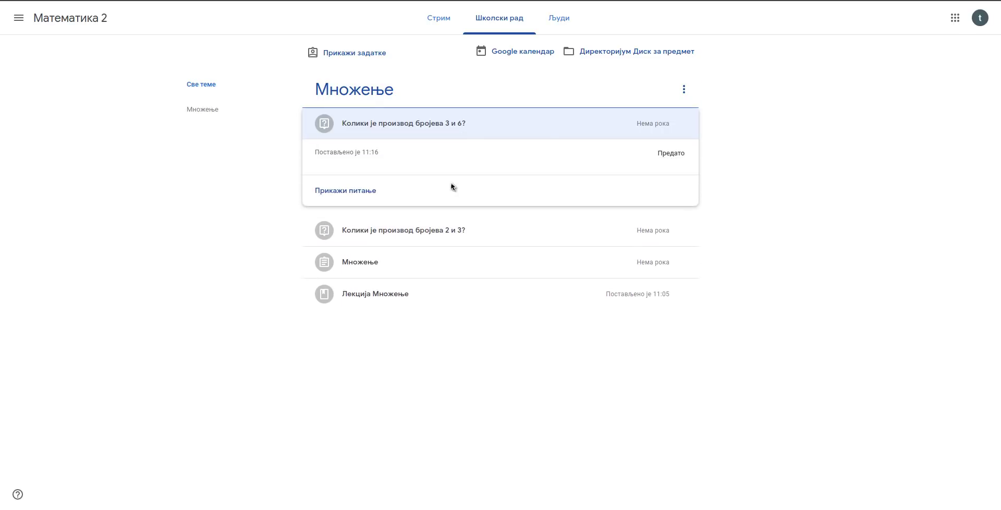
{"action": "left_click", "coordinate": [536, 124]}
{"action": "left_click", "coordinate": [513, 159]}
{"action": "left_click", "coordinate": [513, 157]}
{"action": "left_click", "coordinate": [506, 187]}
{"action": "left_click", "coordinate": [502, 189]}
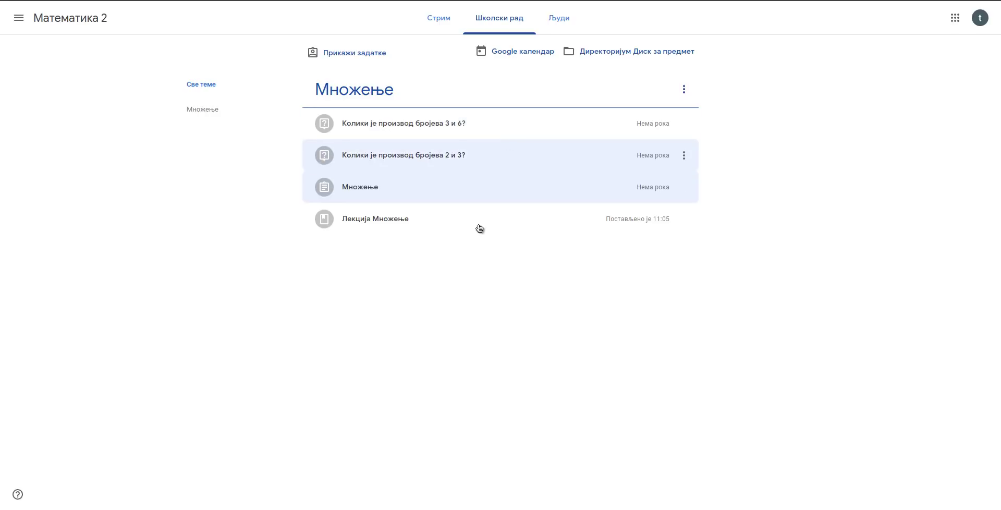
- Switch to the teacher's Математика 2 window and review the classwork submissions for both questions, the Множење assignment and the Лекција Множење material
{"action": "key", "text": "alt+Tab"}
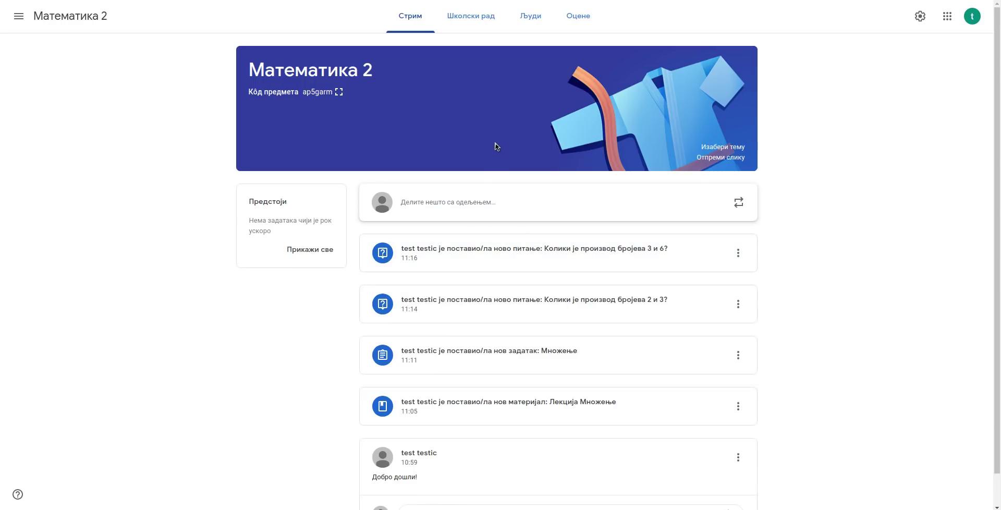
{"action": "left_click", "coordinate": [474, 15]}
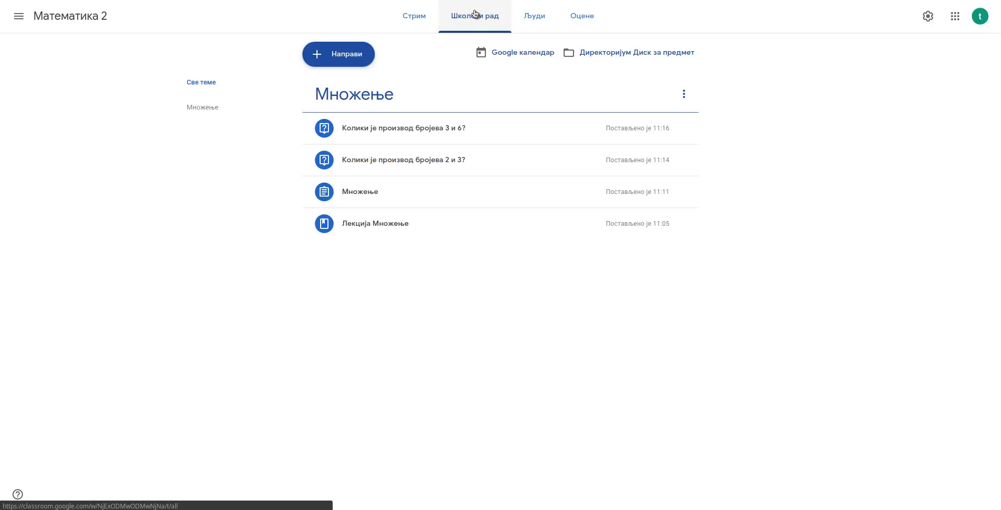
{"action": "left_click", "coordinate": [441, 132]}
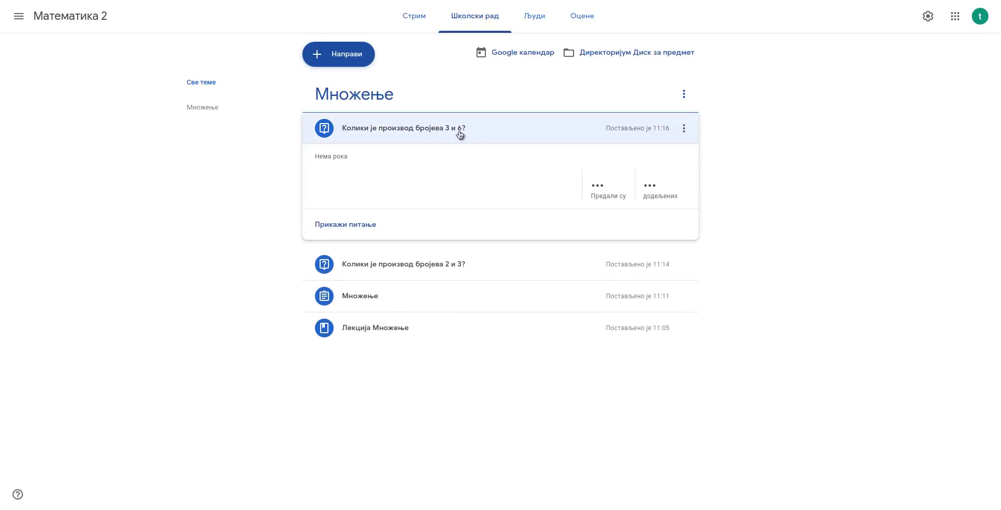
{"action": "left_click", "coordinate": [480, 270]}
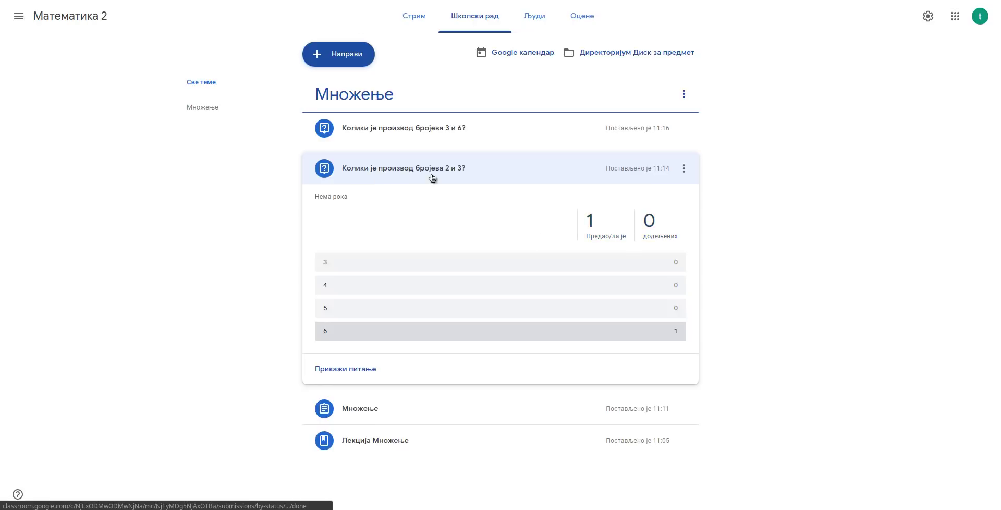
{"action": "left_click", "coordinate": [446, 136]}
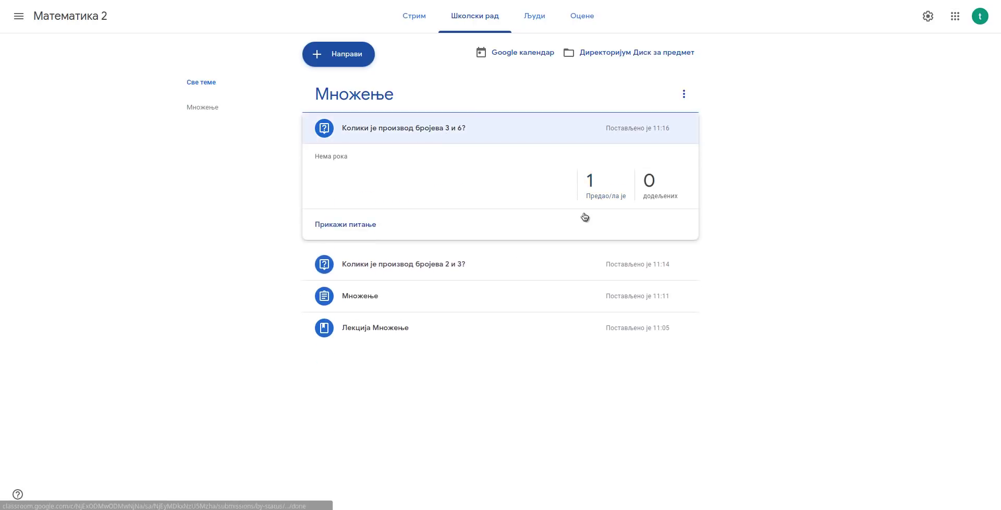
{"action": "left_click", "coordinate": [568, 261]}
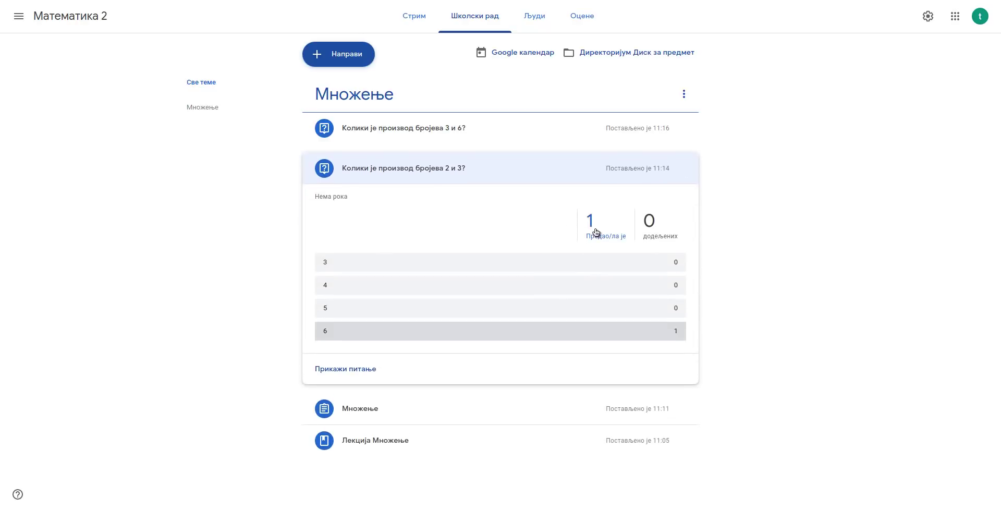
{"action": "left_click", "coordinate": [557, 416]}
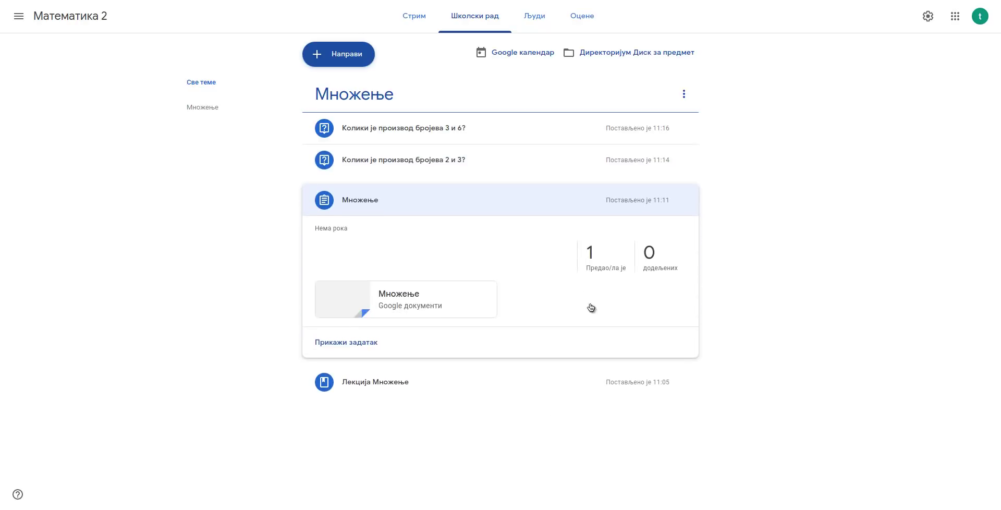
{"action": "left_click", "coordinate": [414, 392]}
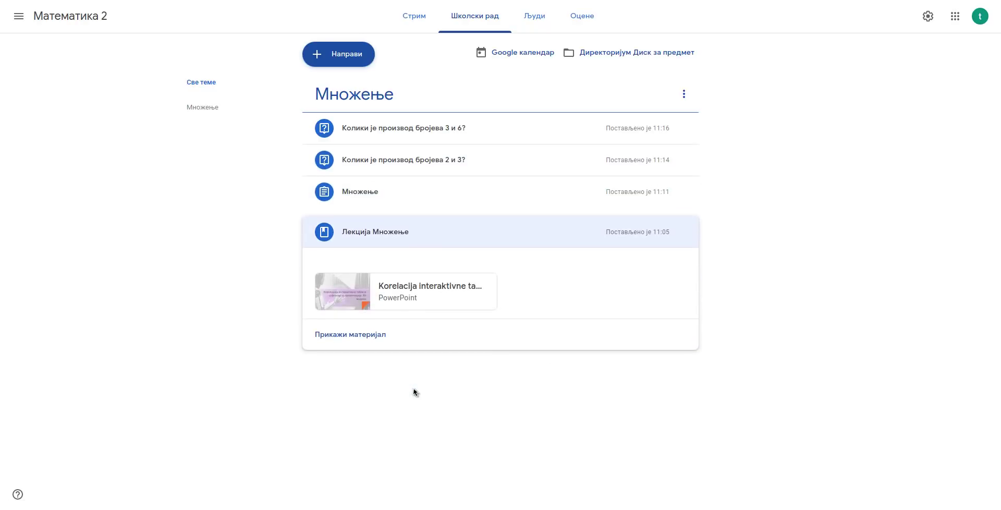
{"action": "left_click", "coordinate": [436, 198]}
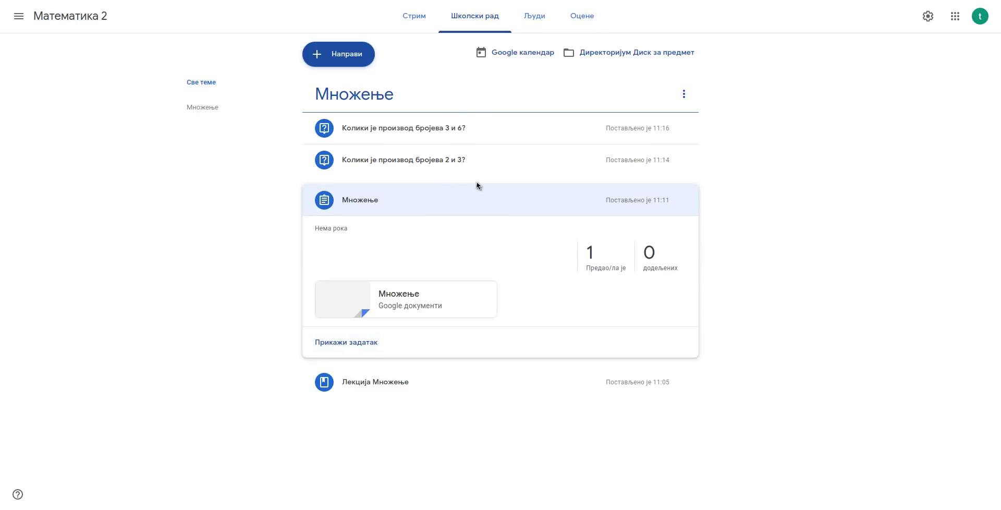
- Open the course's grades overview and go through its introductory tips to the end
{"action": "left_click", "coordinate": [582, 15]}
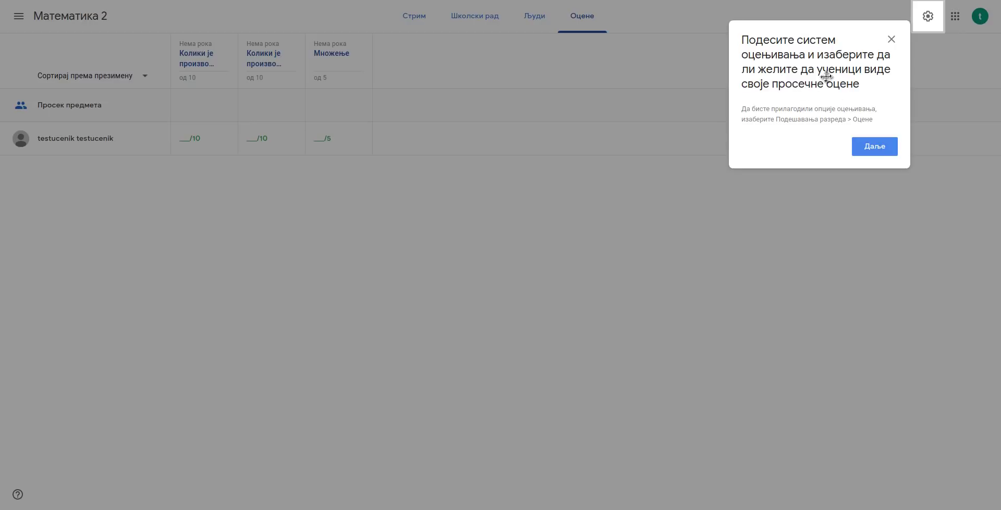
{"action": "left_click", "coordinate": [873, 152]}
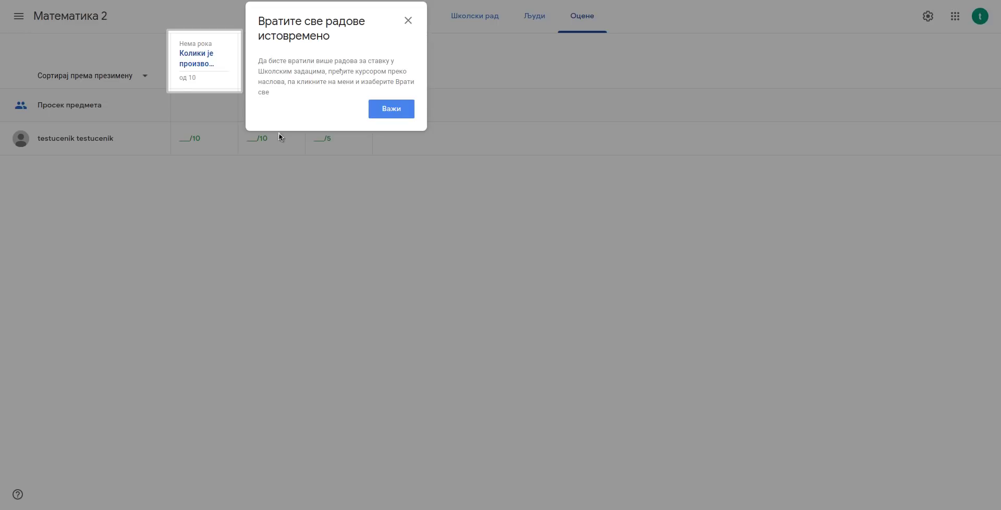
{"action": "left_click", "coordinate": [389, 108]}
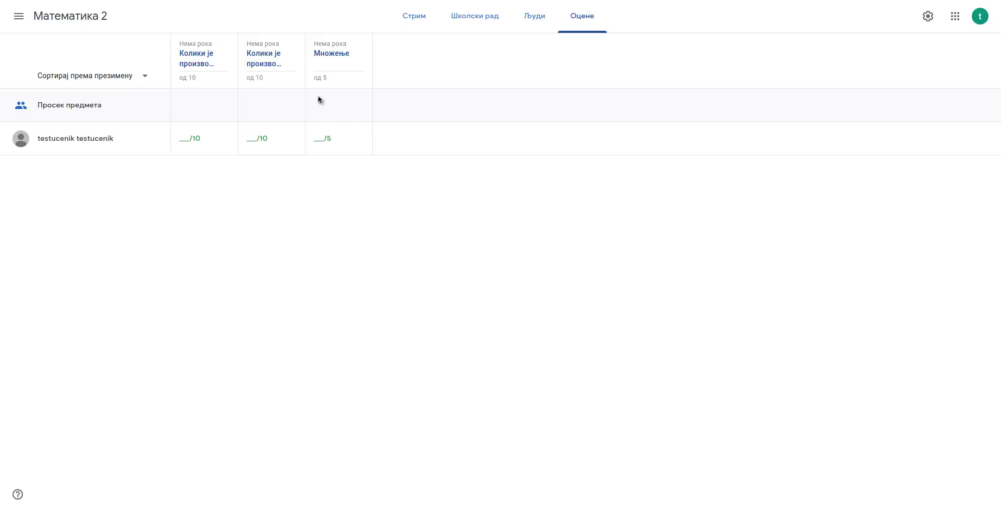
- Open the student answers to "Колики је производ бројева 3 и 6?" and grade the student's answer 10 out of 10
{"action": "left_click", "coordinate": [197, 66]}
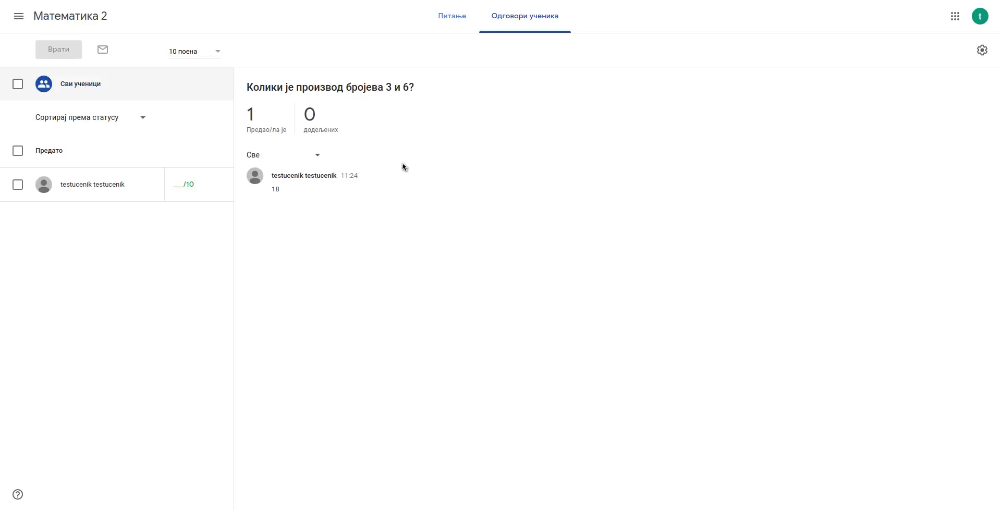
{"action": "left_click", "coordinate": [177, 186]}
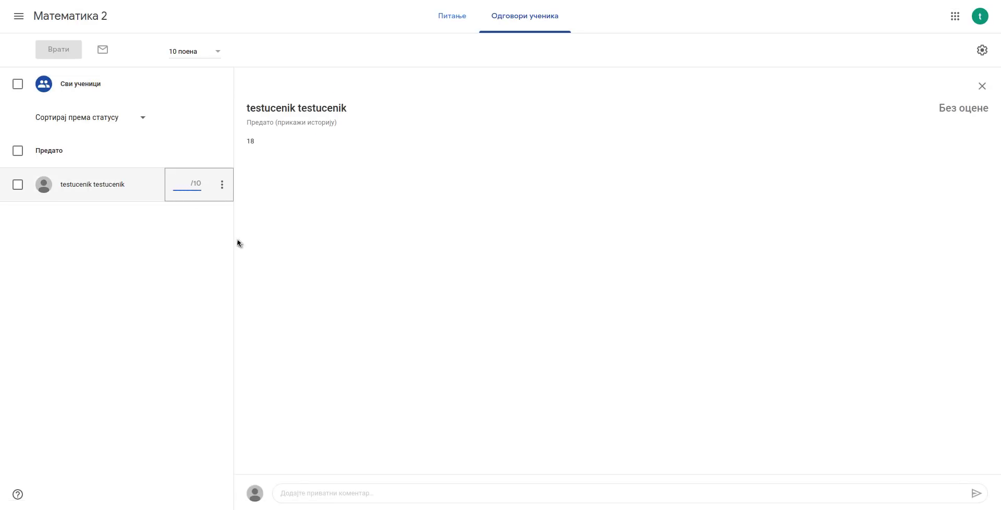
{"action": "type", "text": "10"}
{"action": "left_click", "coordinate": [320, 197]}
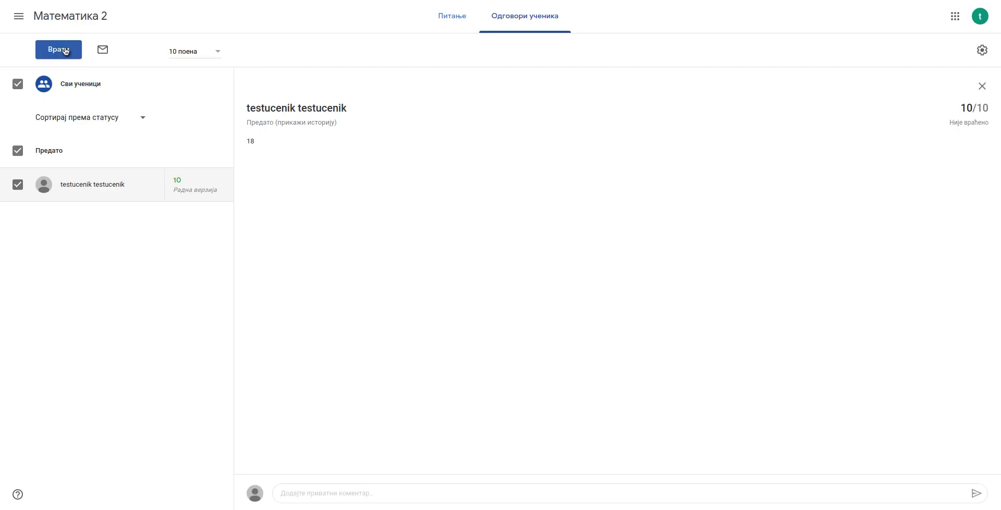
- View the question's own page, go back to the student answers and return the graded answer to the student
{"action": "left_click", "coordinate": [462, 19]}
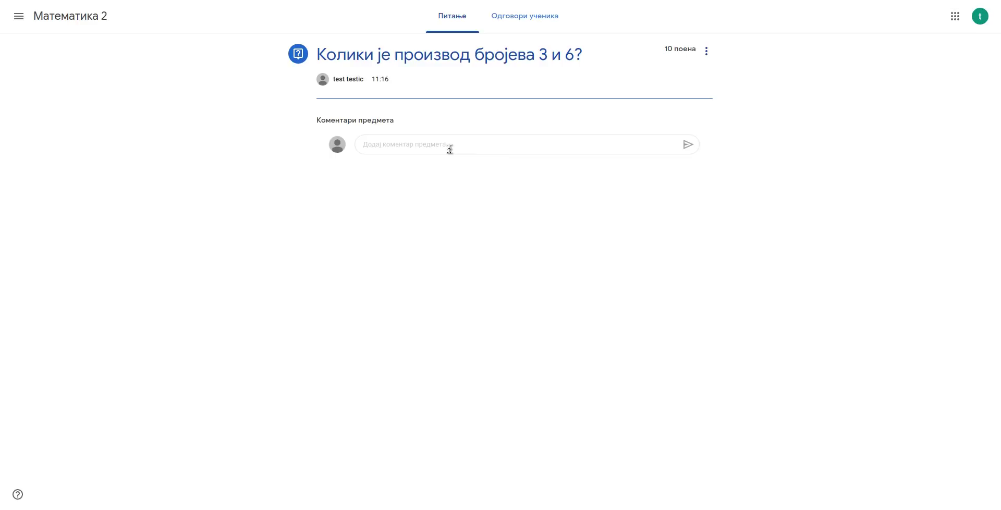
{"action": "left_click", "coordinate": [526, 24]}
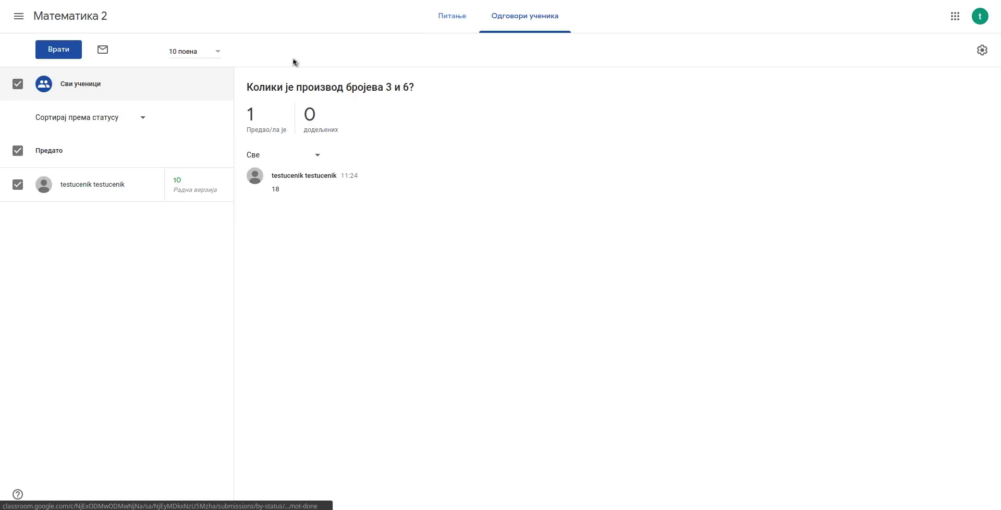
{"action": "left_click", "coordinate": [61, 54]}
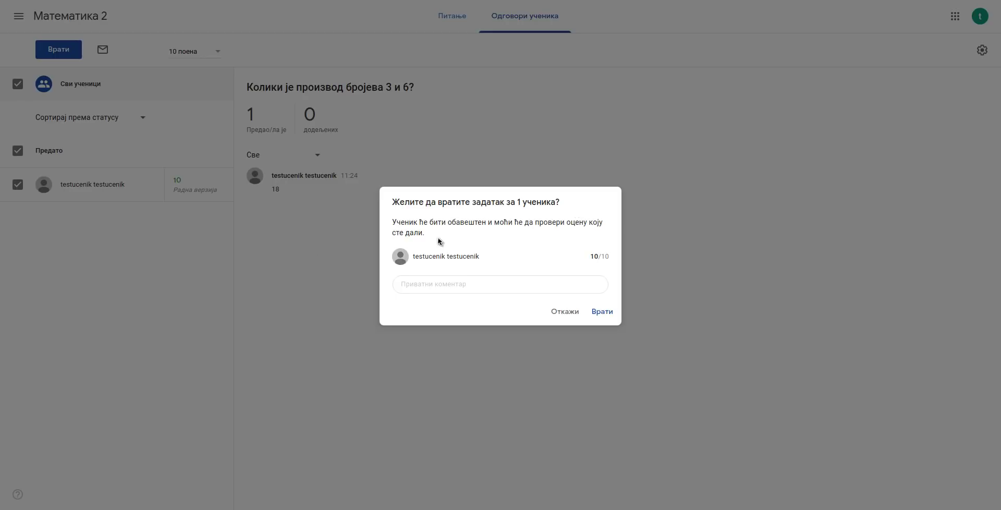
{"action": "left_click", "coordinate": [600, 313]}
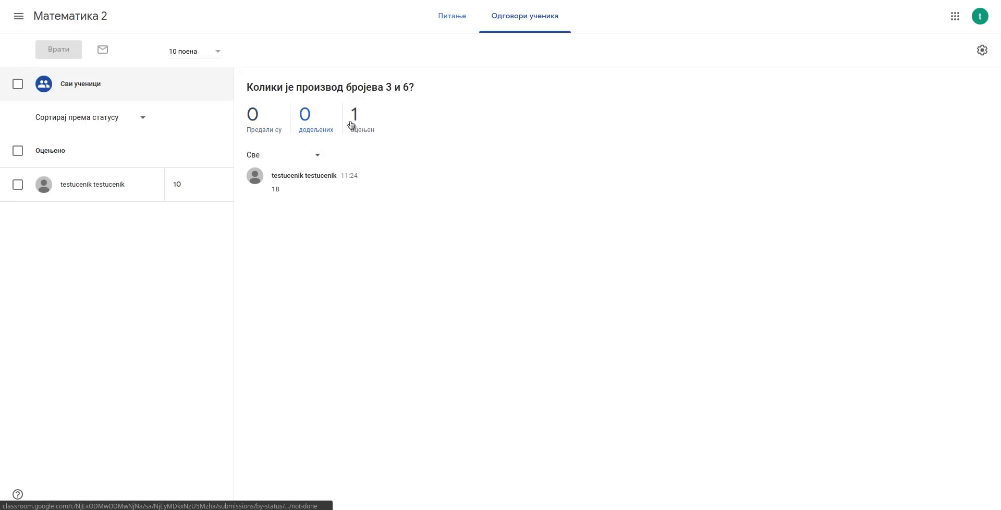
- Go back to the course's grades overview, dismissing the tip about customizing classwork in the stream
{"action": "left_click", "coordinate": [78, 16]}
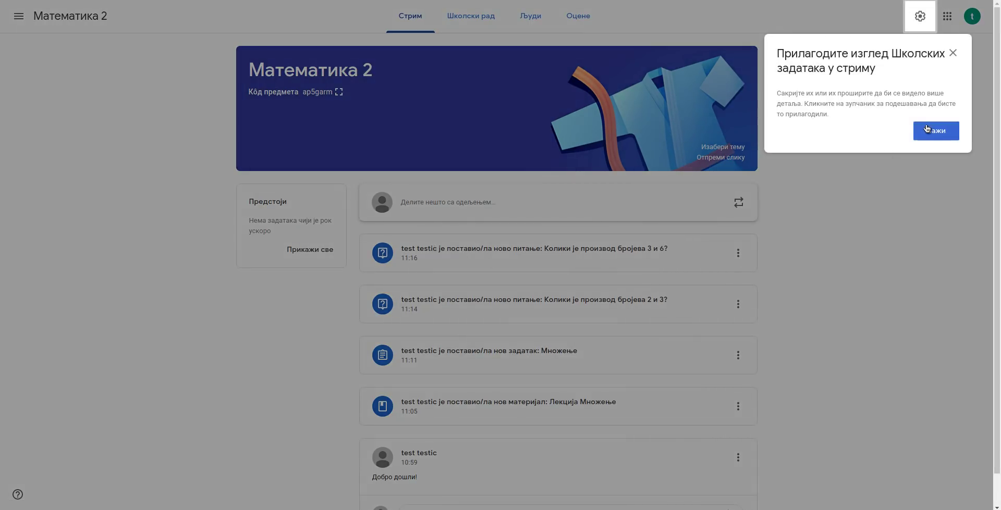
{"action": "left_click", "coordinate": [952, 53]}
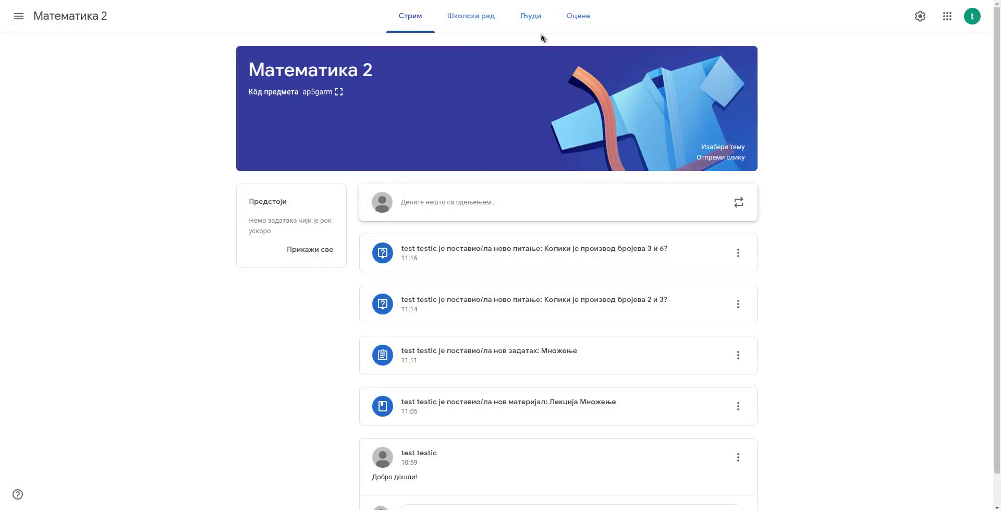
{"action": "left_click", "coordinate": [567, 20]}
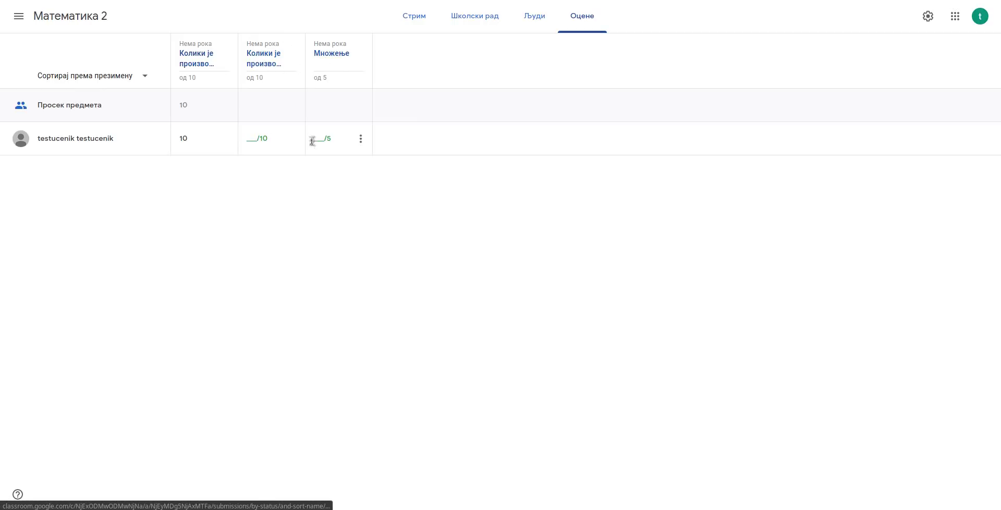
- Open the answers to "Колики је производ бројева 2 и 3?" and compare the student's individual response with the summary for all students
{"action": "left_click", "coordinate": [262, 63]}
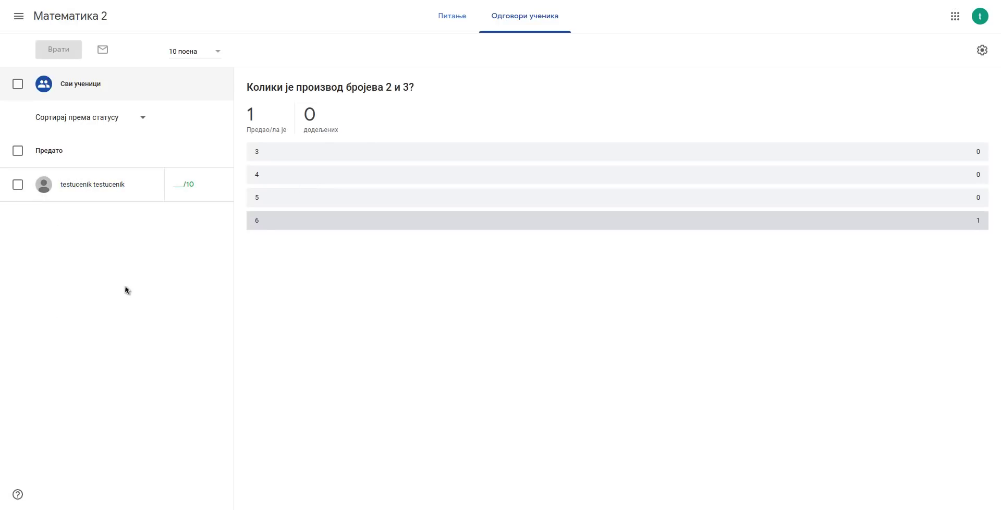
{"action": "left_click", "coordinate": [99, 189]}
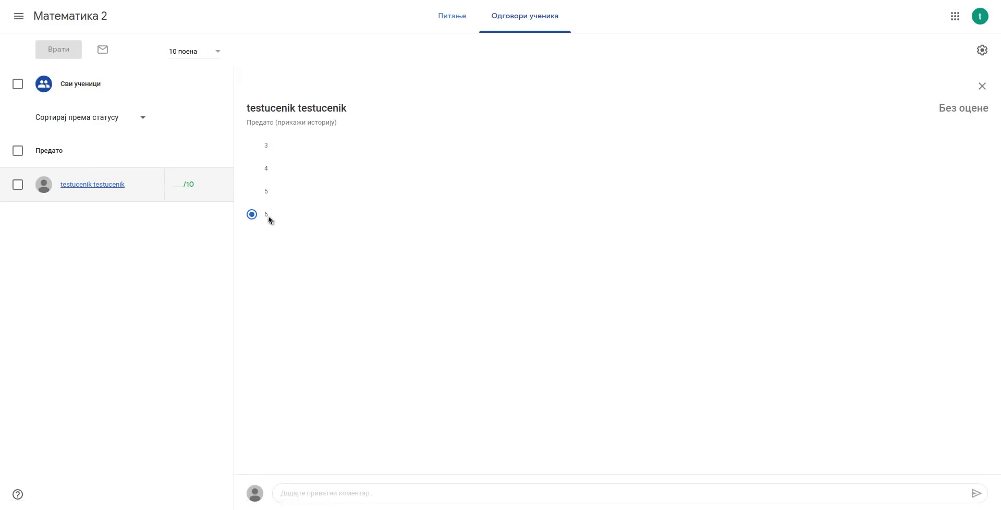
{"action": "left_click", "coordinate": [97, 83]}
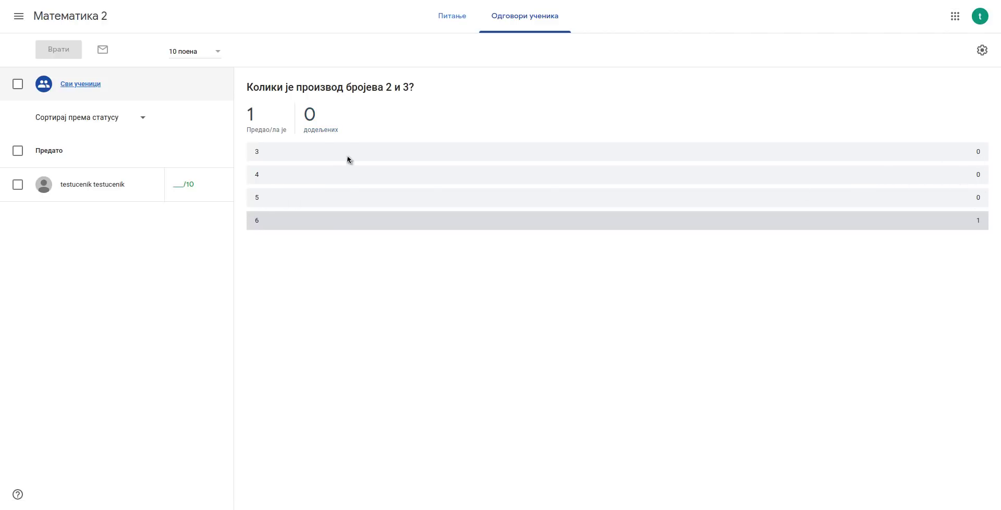
{"action": "left_click", "coordinate": [96, 185]}
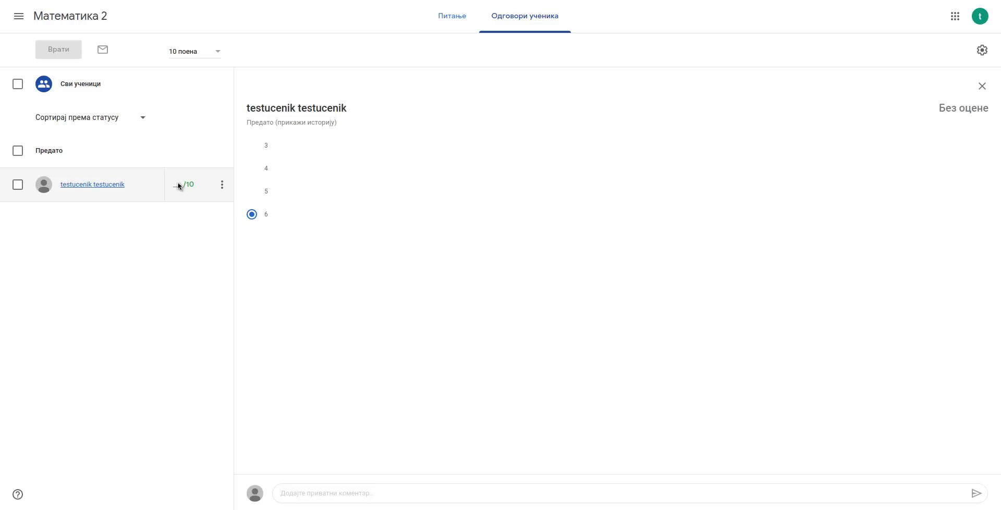
{"action": "left_click", "coordinate": [102, 83]}
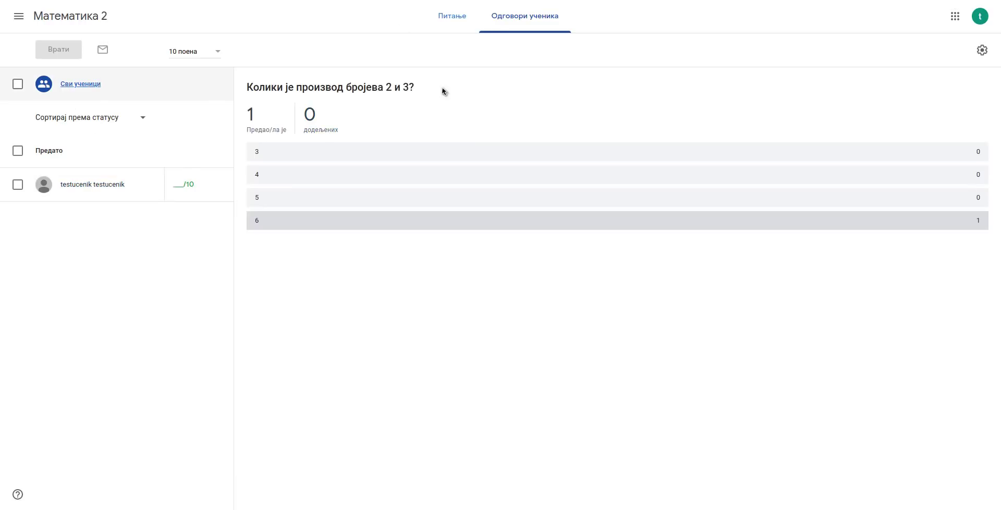
- Grade the student's answer to the 2 и 3 question 10 out of 10 and return it to the student
{"action": "left_click", "coordinate": [126, 193]}
{"action": "left_click", "coordinate": [193, 196]}
{"action": "type", "text": "10"}
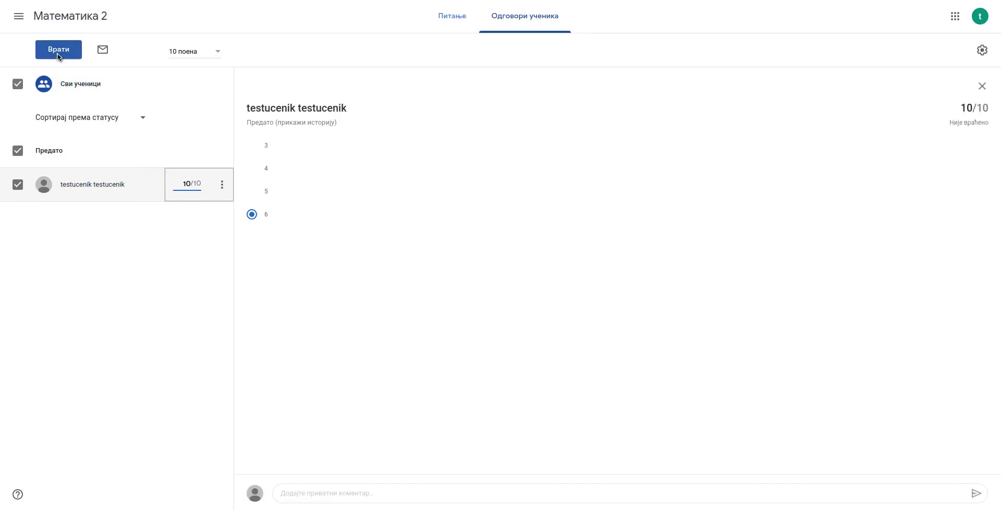
{"action": "left_click", "coordinate": [59, 51]}
{"action": "left_click", "coordinate": [611, 323]}
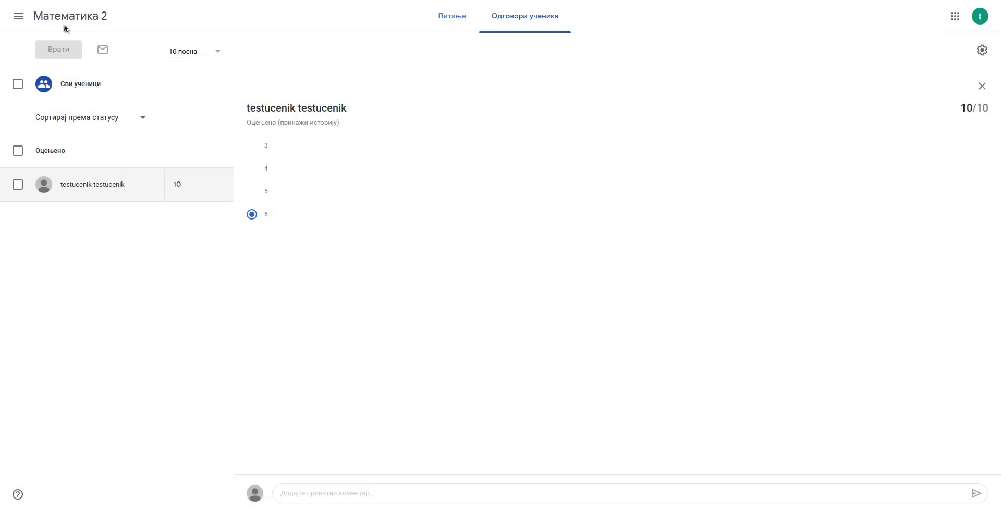
- Leave the question's student answers for the course's classwork page and open the grades overview
{"action": "left_click", "coordinate": [458, 24]}
{"action": "left_click", "coordinate": [479, 23]}
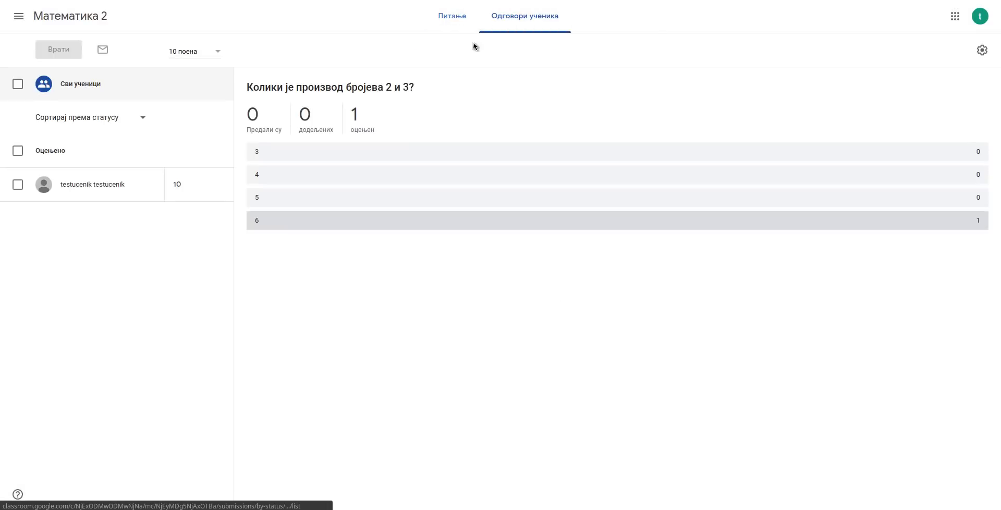
{"action": "left_click", "coordinate": [56, 23]}
{"action": "left_click", "coordinate": [446, 21]}
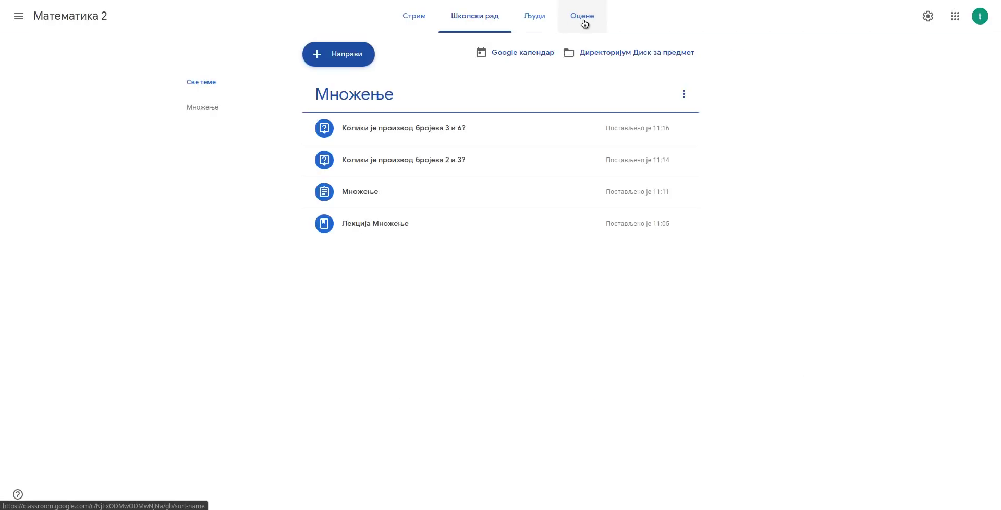
{"action": "left_click", "coordinate": [582, 16]}
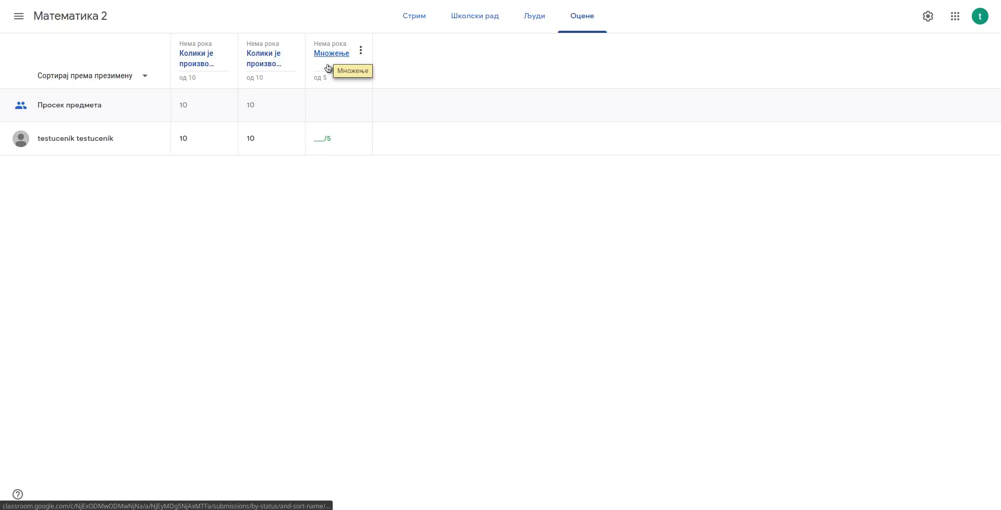
- Open the student's submission for the Множење assignment, view the submitted logo akademija.png, and return to the submissions list
{"action": "left_click", "coordinate": [339, 53]}
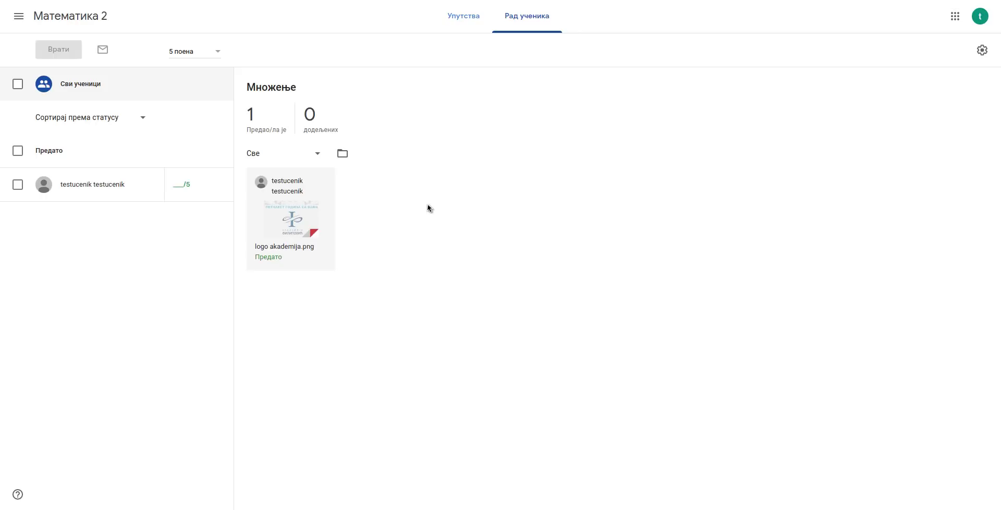
{"action": "left_click", "coordinate": [291, 225]}
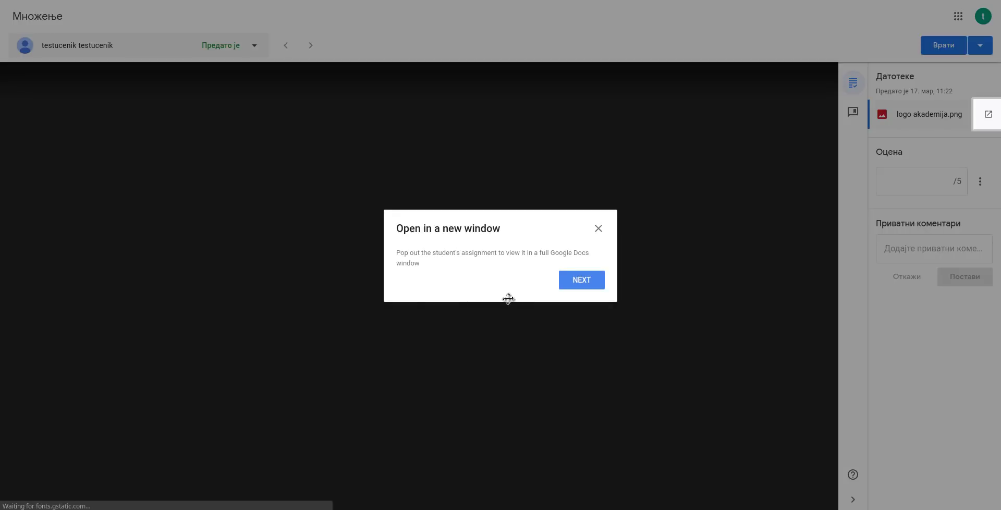
{"action": "left_click", "coordinate": [598, 230]}
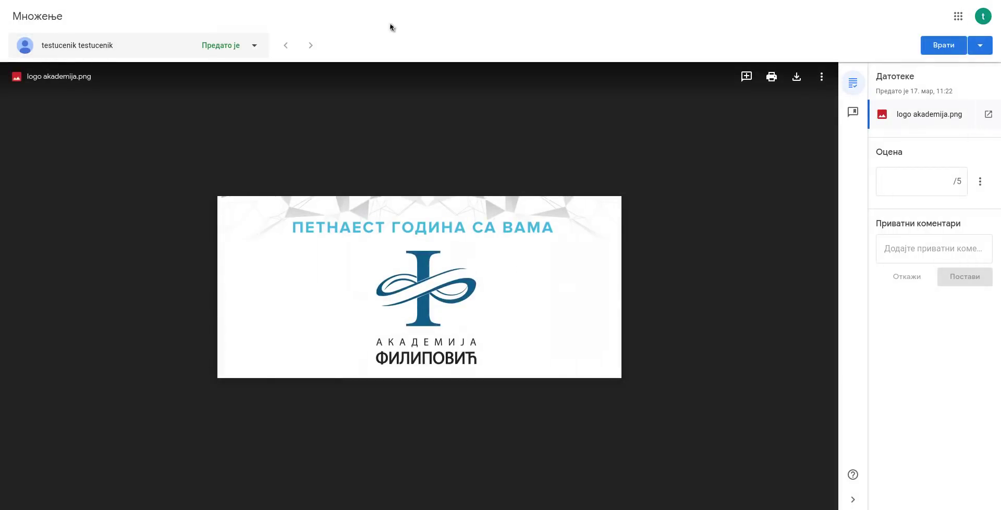
{"action": "key", "text": "alt+Left"}
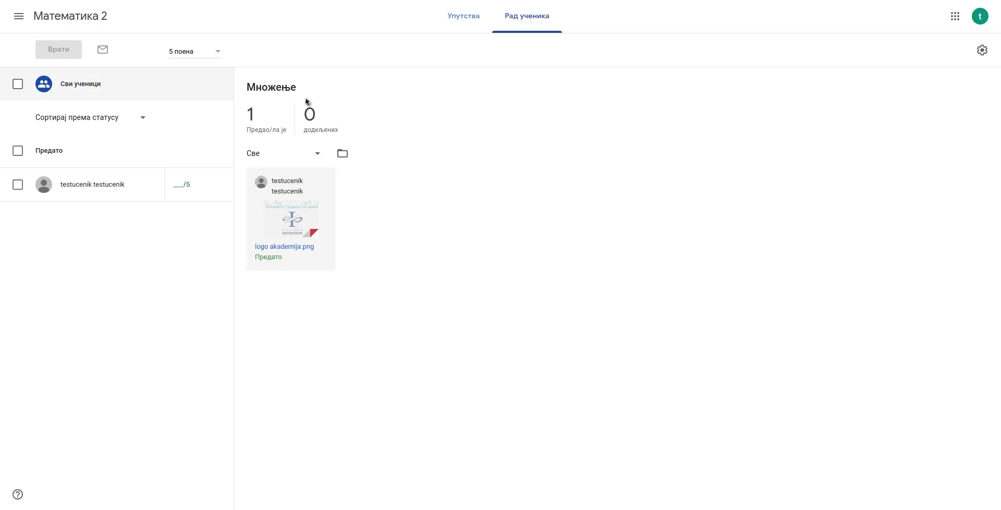
- Grade the student's Множење submission 5 out of 5 and return it to the student without a private comment
{"action": "left_click", "coordinate": [183, 185]}
{"action": "type", "text": "5"}
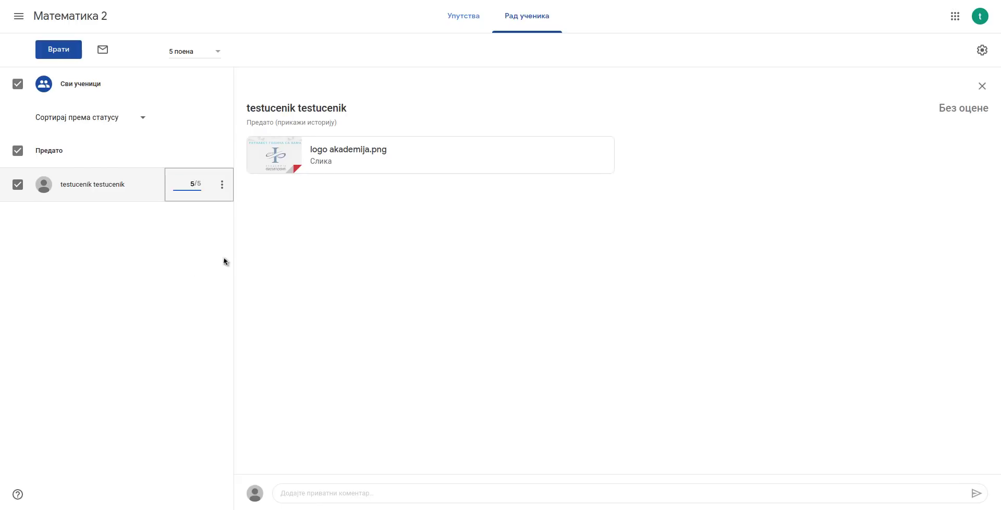
{"action": "left_click", "coordinate": [223, 259]}
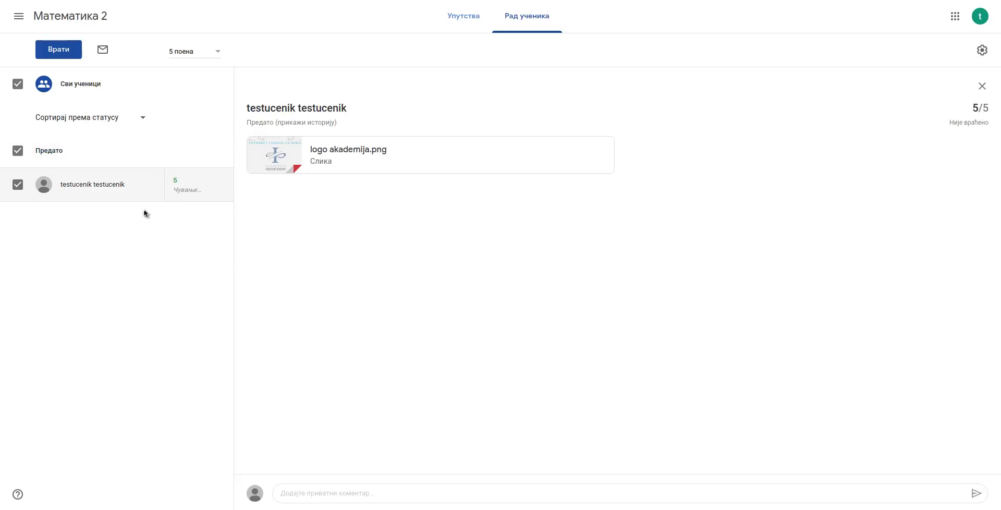
{"action": "left_click", "coordinate": [58, 49]}
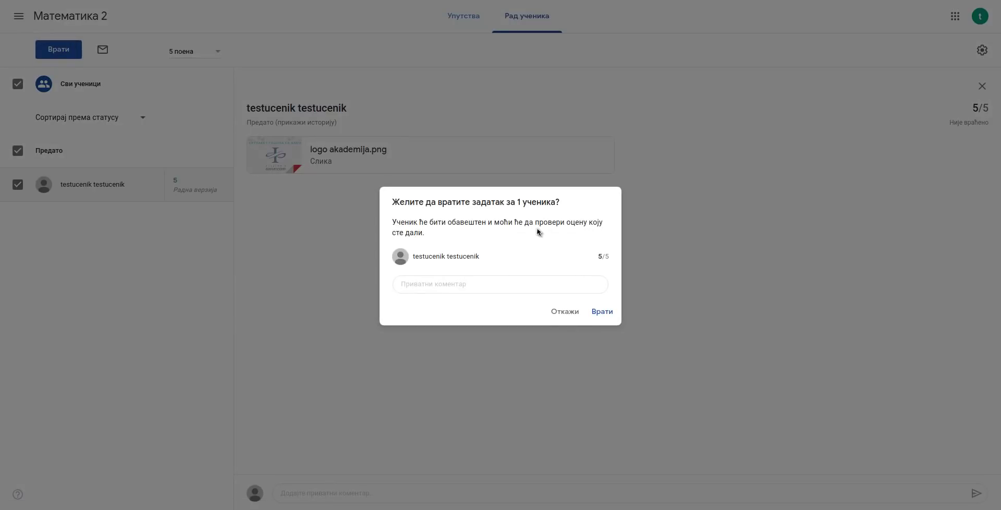
{"action": "left_click", "coordinate": [606, 312]}
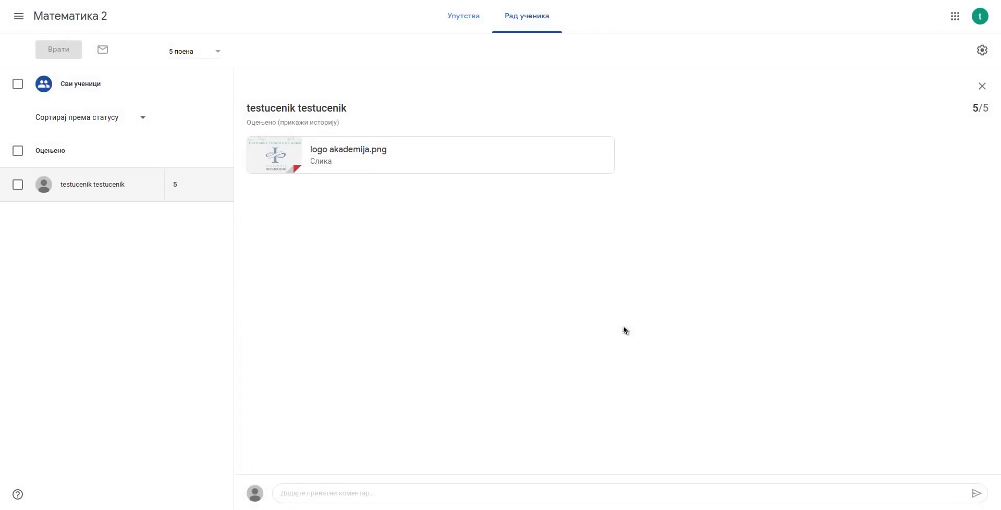
- Go back to the Математика 2 course page, check the grades overview, and return to the stream
{"action": "left_click", "coordinate": [50, 21]}
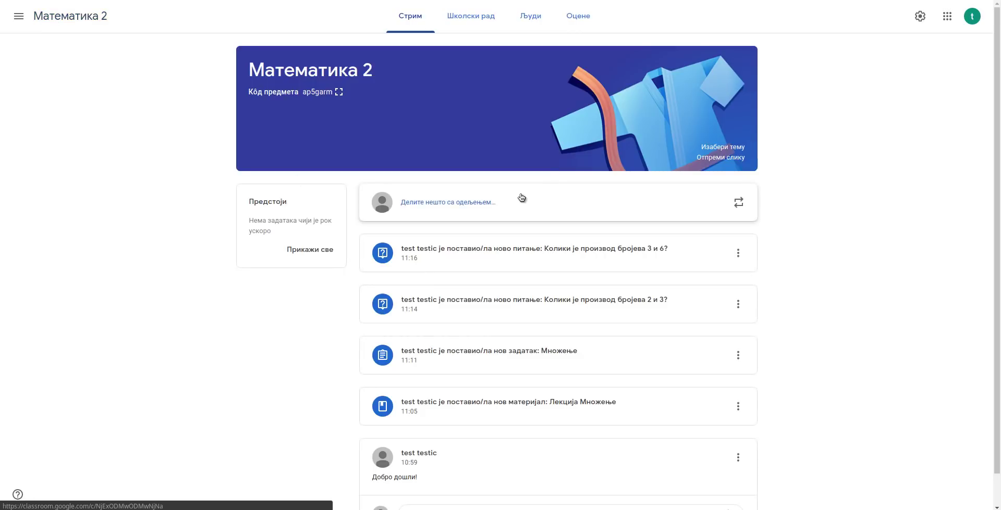
{"action": "left_click", "coordinate": [571, 19]}
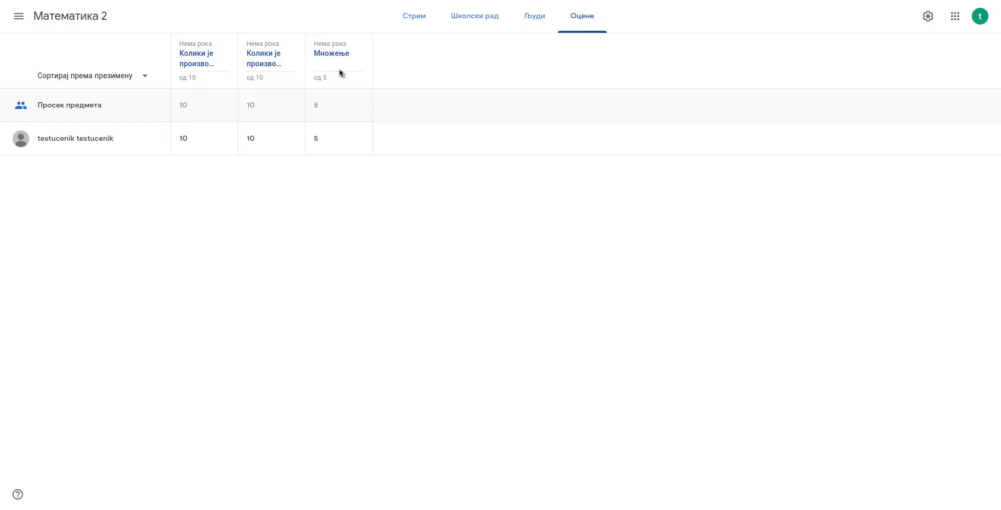
{"action": "left_click", "coordinate": [418, 24]}
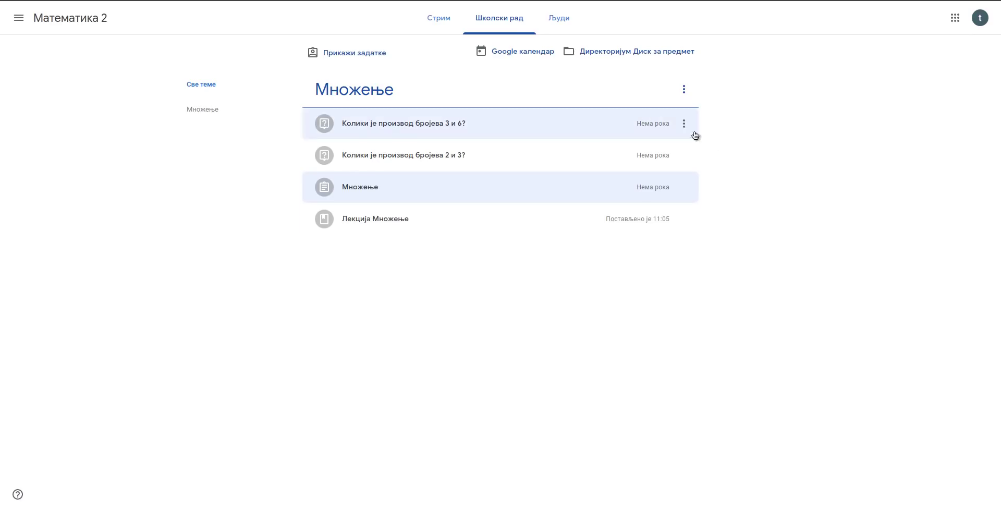
- In the student's Classroom window, check the signed-in account, look through the course stream, and return to the classwork page
{"action": "left_click", "coordinate": [979, 19]}
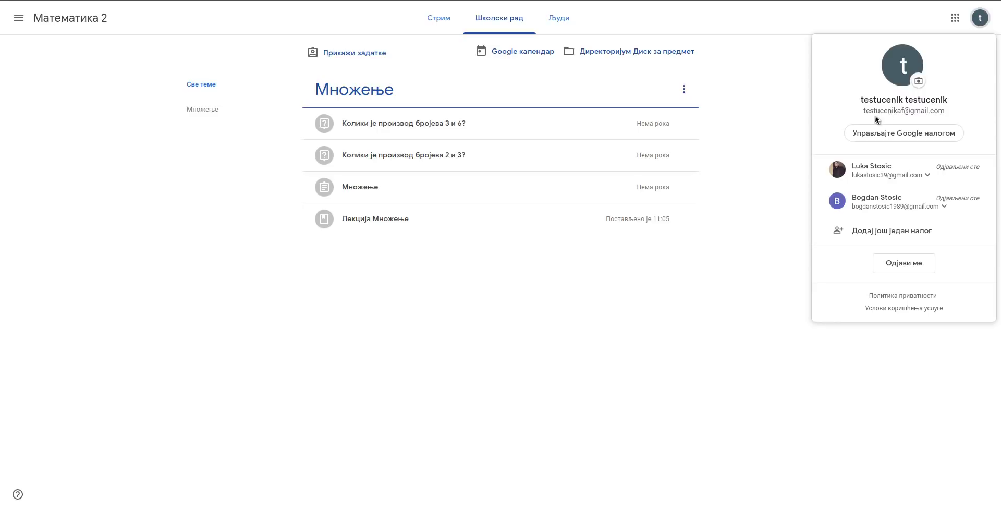
{"action": "left_click", "coordinate": [783, 101]}
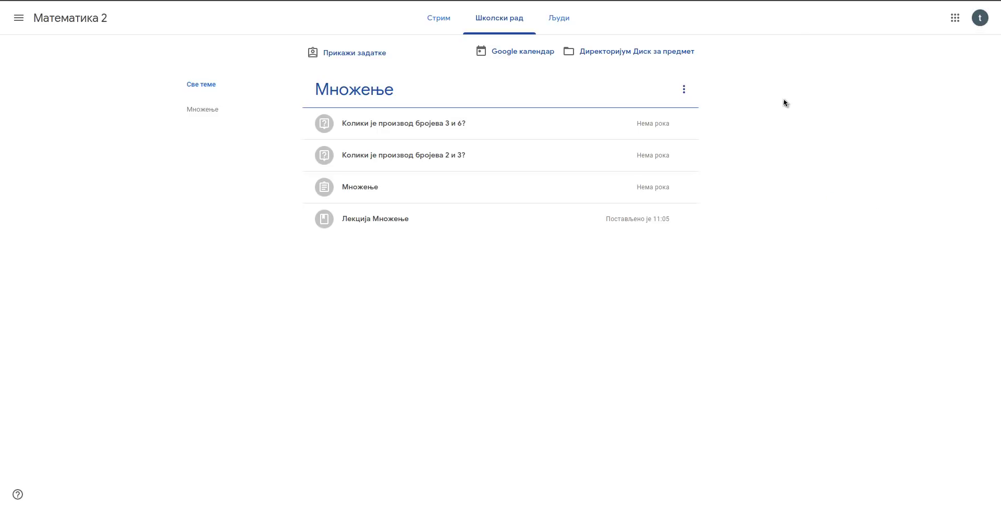
{"action": "left_click", "coordinate": [453, 31]}
{"action": "scroll", "coordinate": [505, 250], "scroll_direction": "down", "scroll_amount": 2}
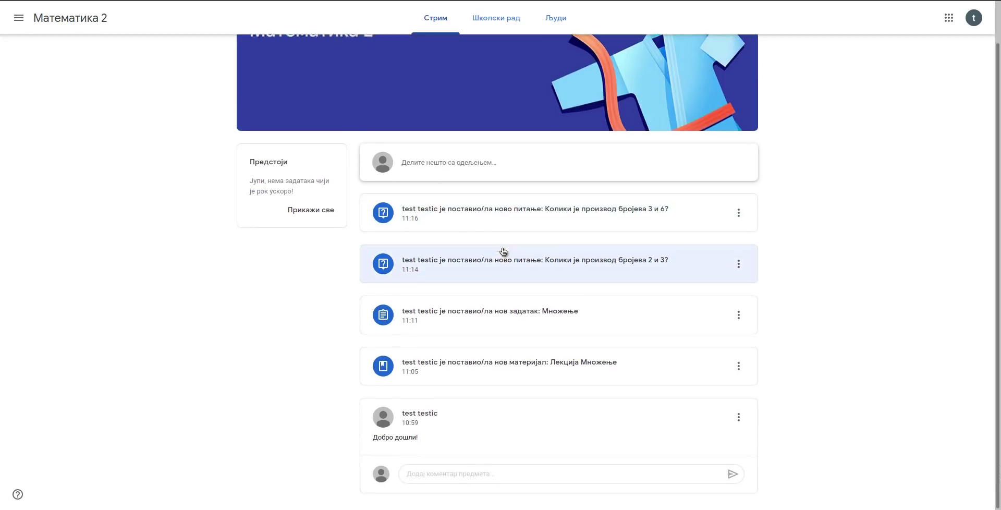
{"action": "scroll", "coordinate": [486, 314], "scroll_direction": "up", "scroll_amount": 2}
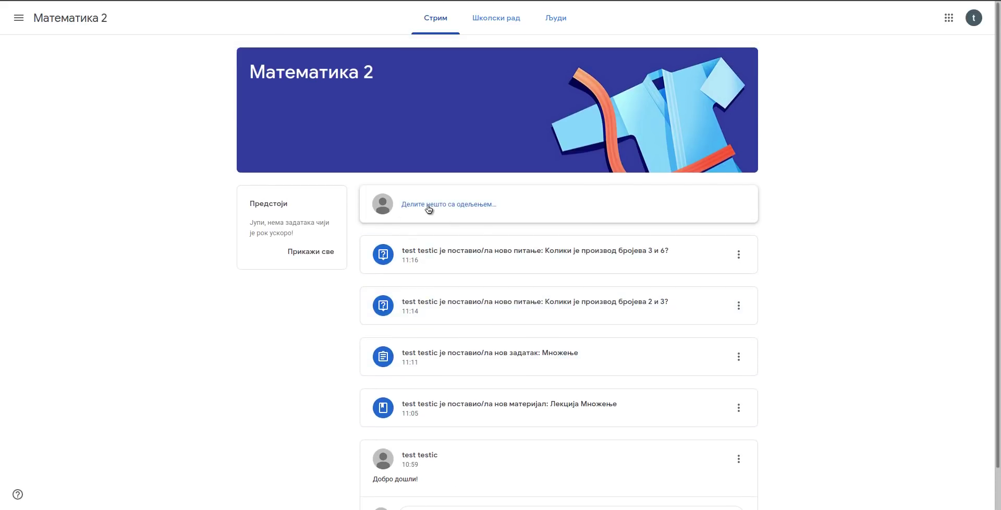
{"action": "left_click", "coordinate": [499, 20]}
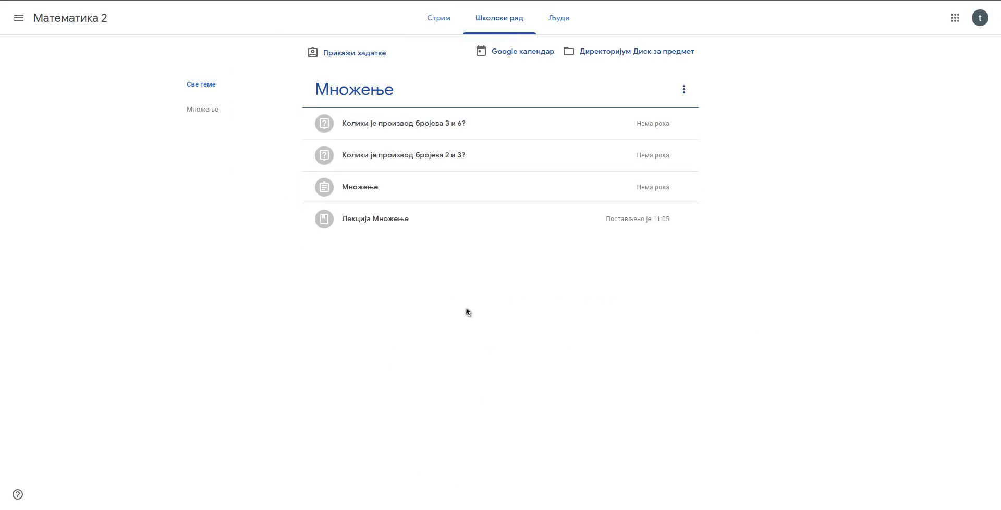
- As the student, open "Колики је производ бројева 3 и 6?", check its grading status and points, and return to the classwork page
{"action": "left_click", "coordinate": [505, 129]}
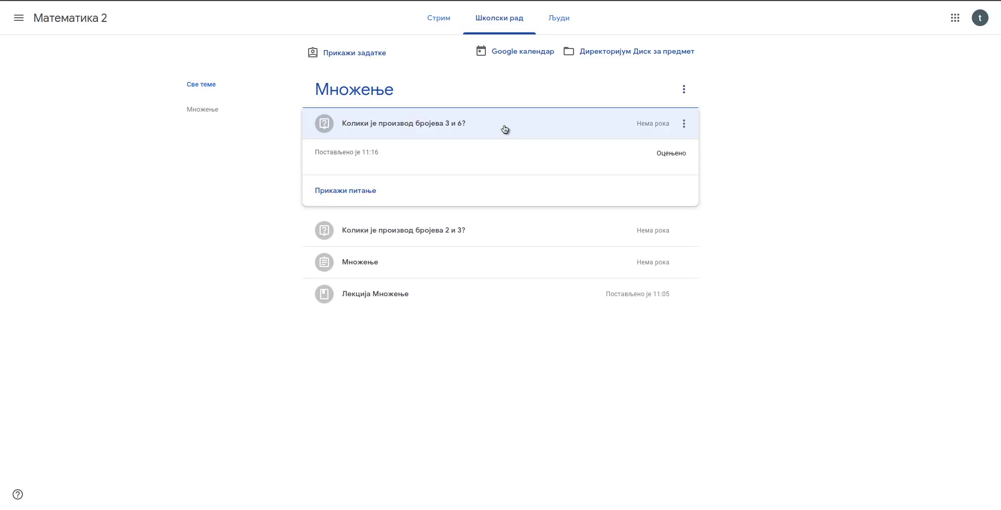
{"action": "double_click", "coordinate": [672, 152]}
{"action": "left_click", "coordinate": [365, 194]}
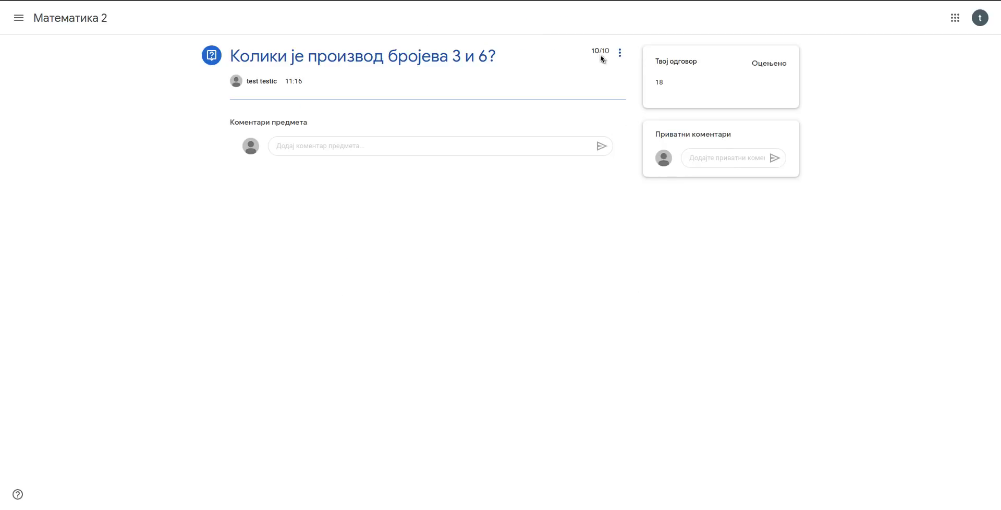
{"action": "left_click_drag", "start_coordinate": [588, 56], "coordinate": [616, 49]}
{"action": "key", "text": "alt+Left"}
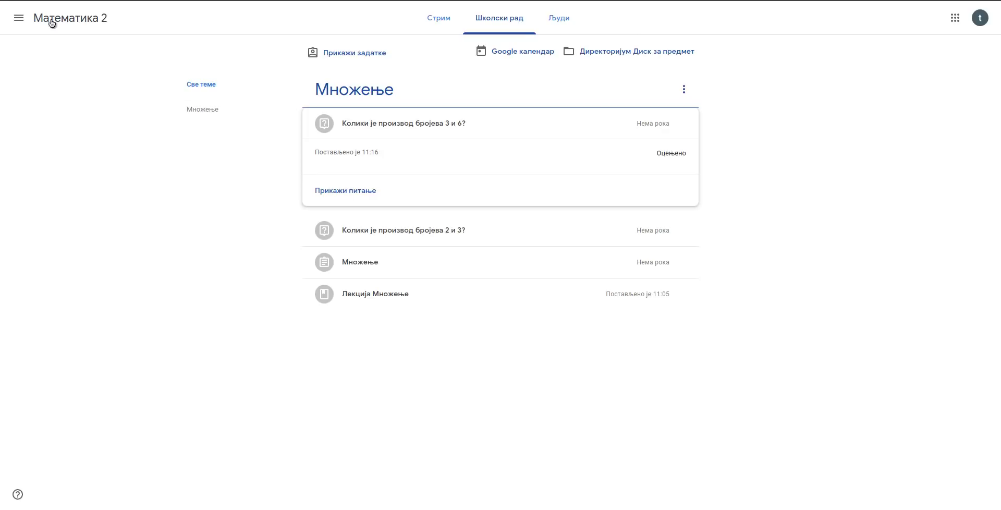
- As the student, open "Колики је производ бројева 2 и 3?" to check its grade, and return to classwork, collapsing the question
{"action": "left_click", "coordinate": [540, 224]}
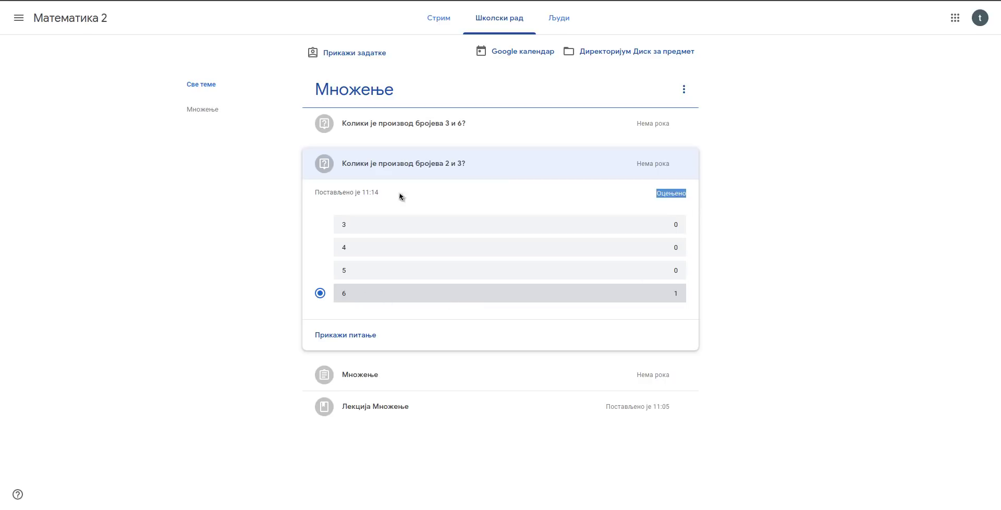
{"action": "left_click", "coordinate": [368, 335]}
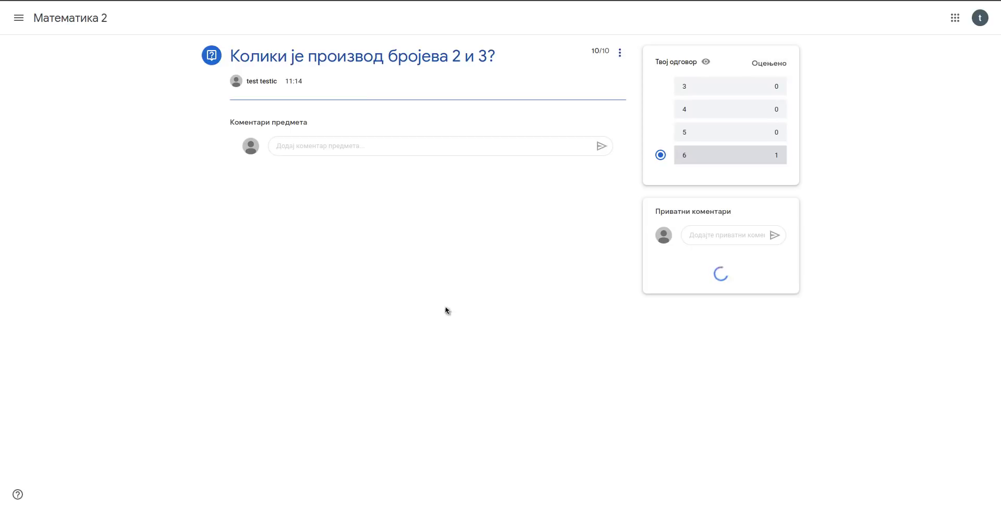
{"action": "left_click_drag", "start_coordinate": [590, 50], "coordinate": [610, 53]}
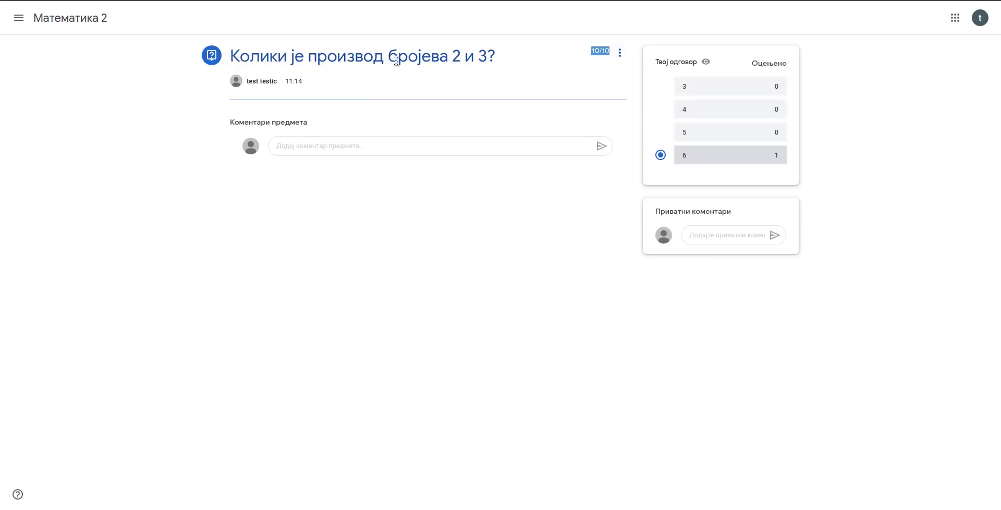
{"action": "left_click", "coordinate": [32, 1]}
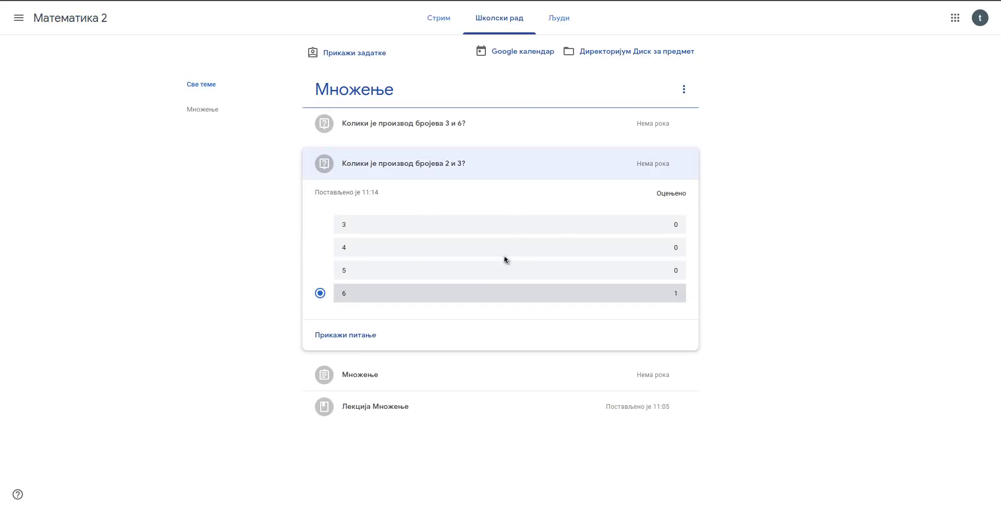
{"action": "left_click", "coordinate": [600, 170]}
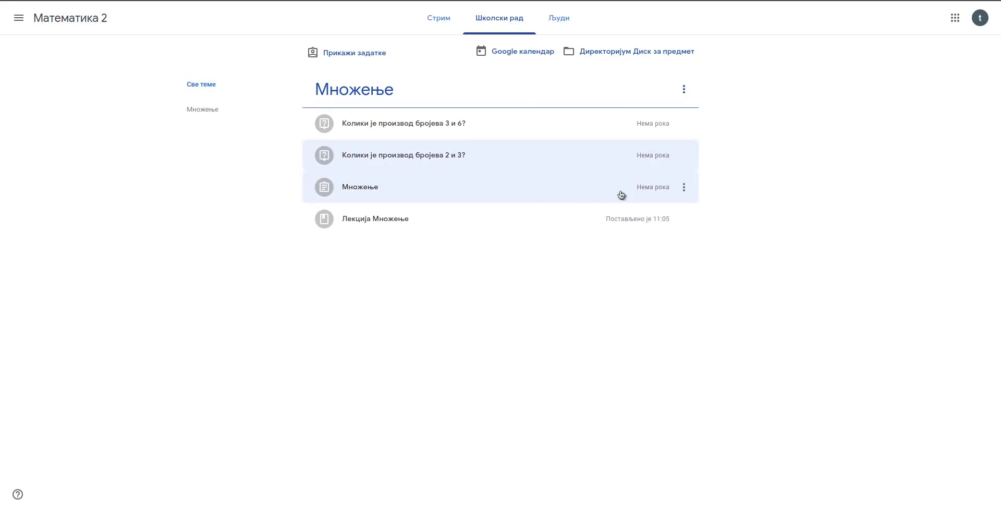
- As the student, open the Множење assignment, dismiss the private comments tip, check the grade and comment field, and return to the collapsed classwork list
{"action": "left_click", "coordinate": [521, 195]}
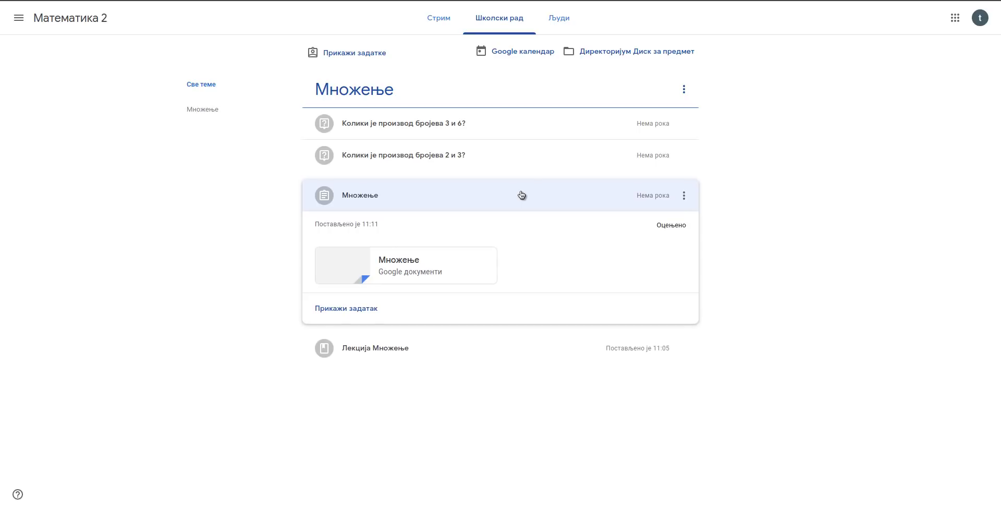
{"action": "left_click", "coordinate": [323, 313]}
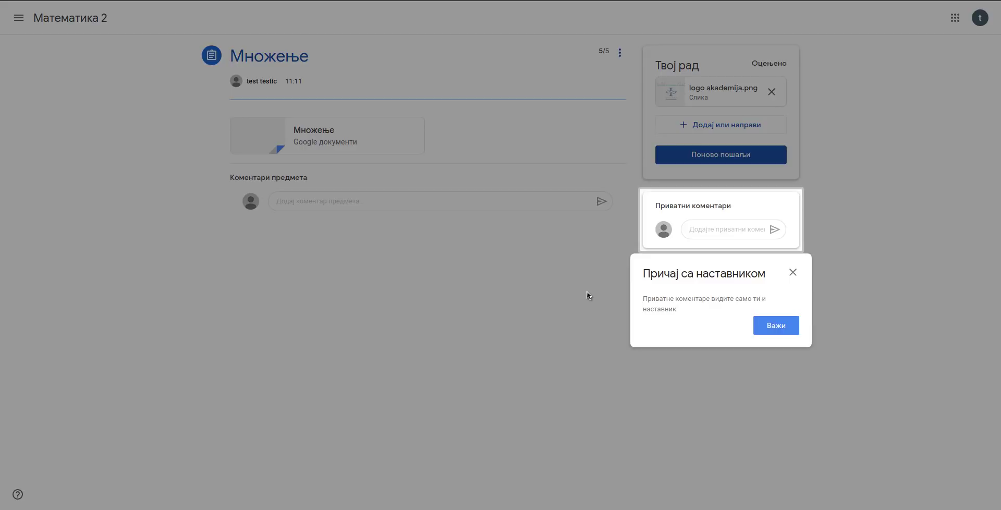
{"action": "left_click", "coordinate": [793, 272]}
{"action": "left_click", "coordinate": [722, 231]}
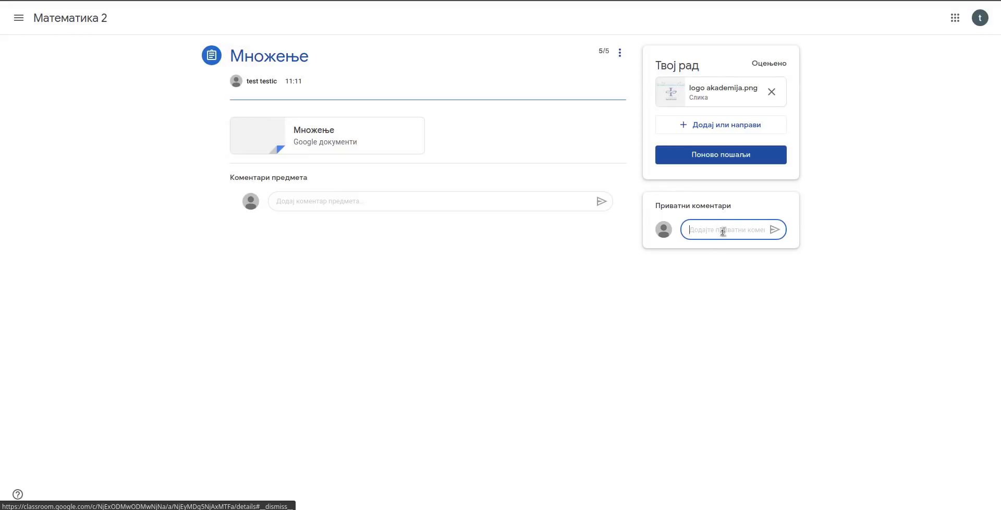
{"action": "left_click", "coordinate": [452, 239]}
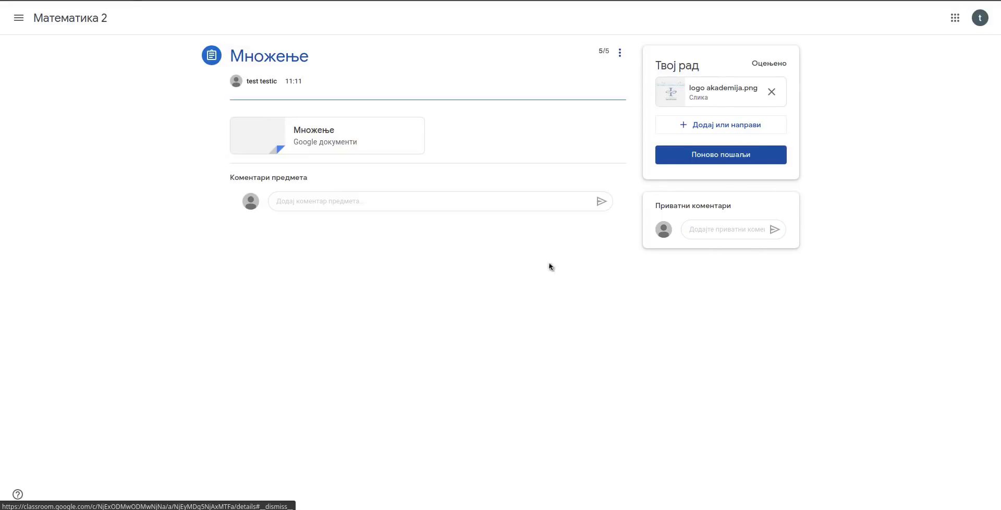
{"action": "key", "text": "alt+Left"}
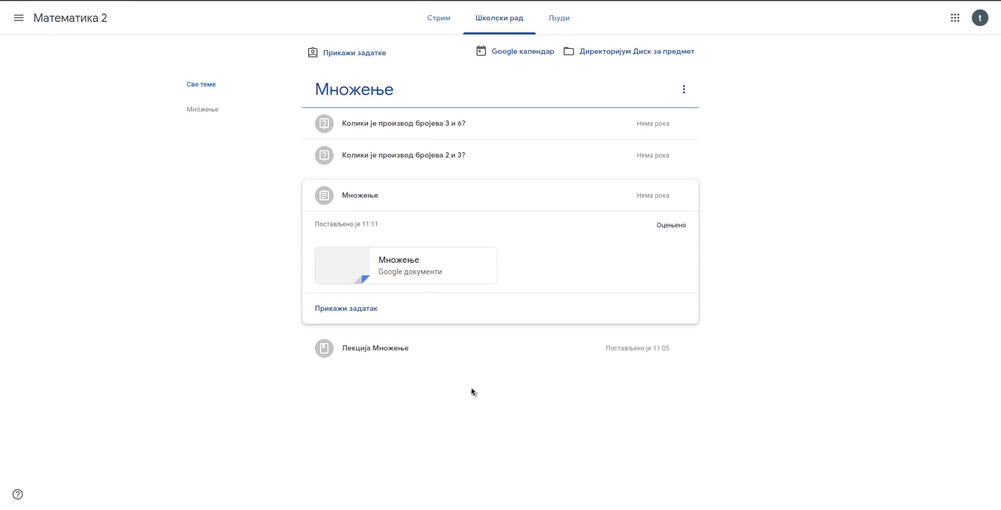
{"action": "left_click", "coordinate": [467, 198]}
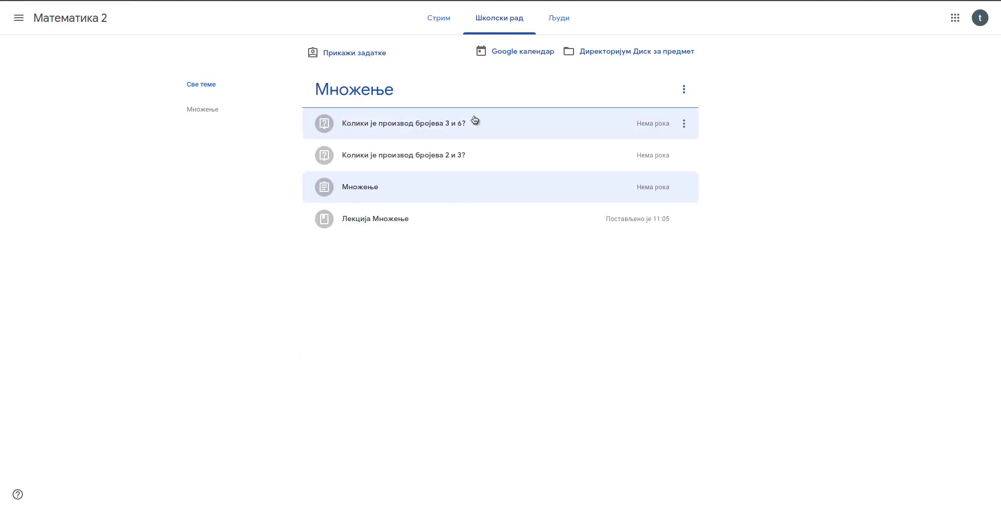